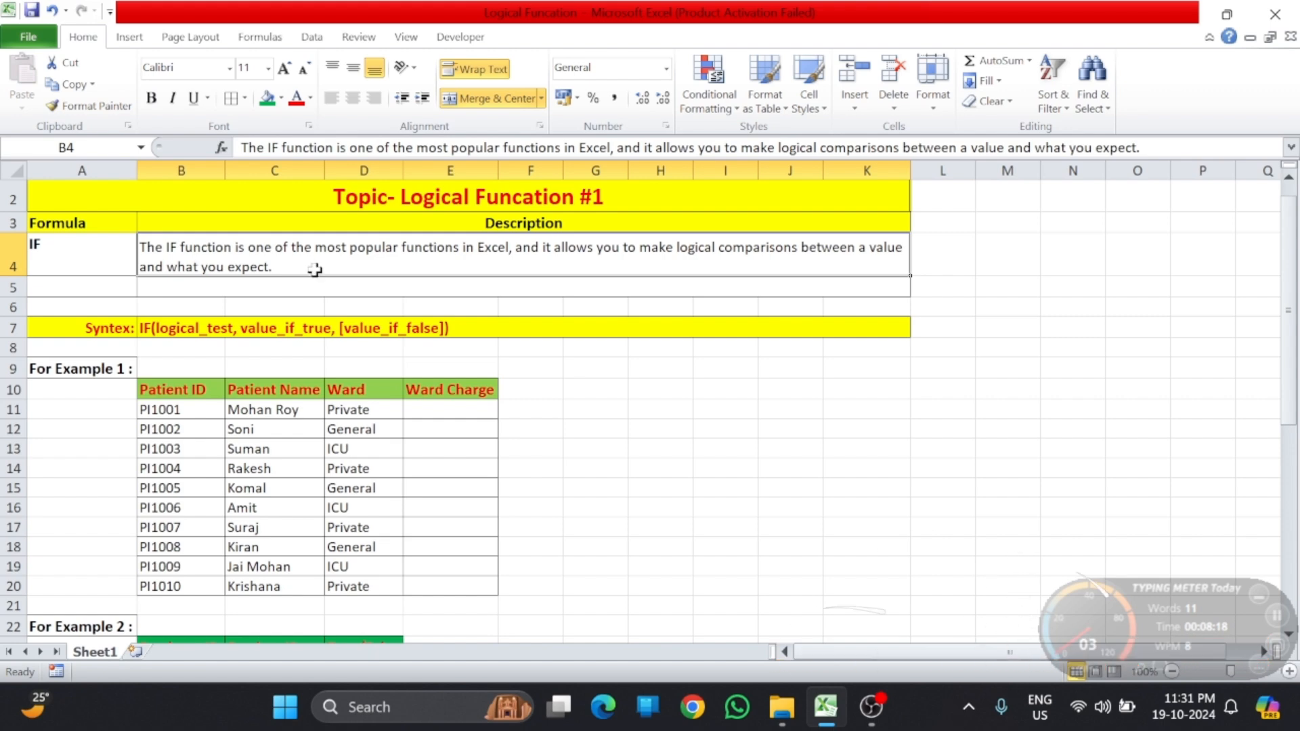
Review the IF function's description in row 4 and its syntax in row 7.
drag(80, 254, 307, 263)
click(306, 263)
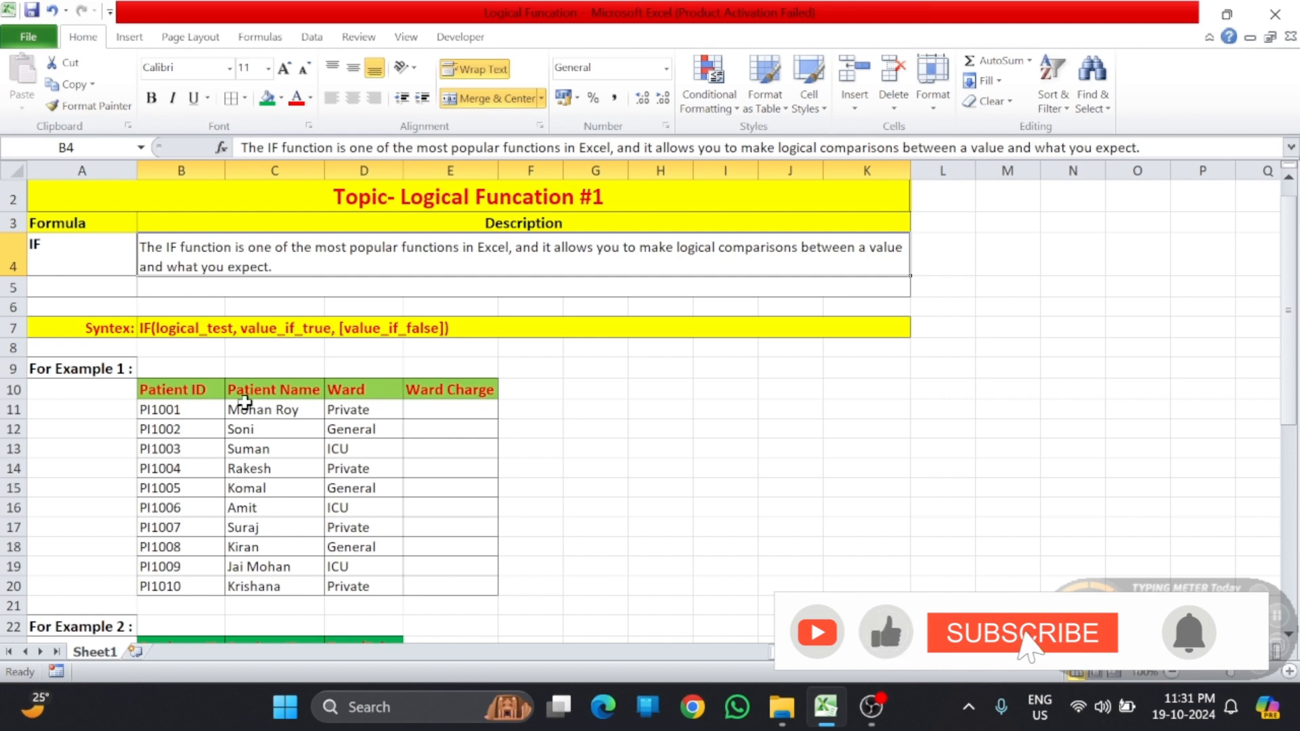
click(166, 328)
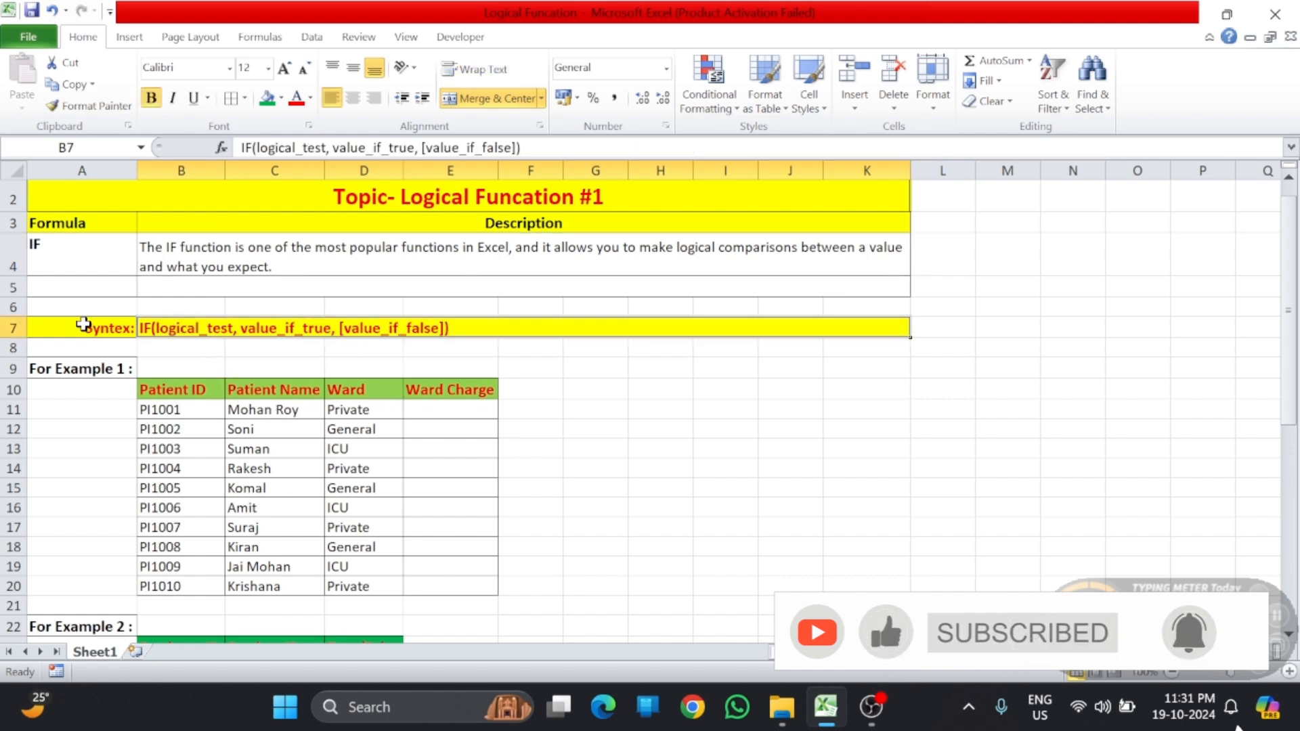
click(83, 325)
click(196, 323)
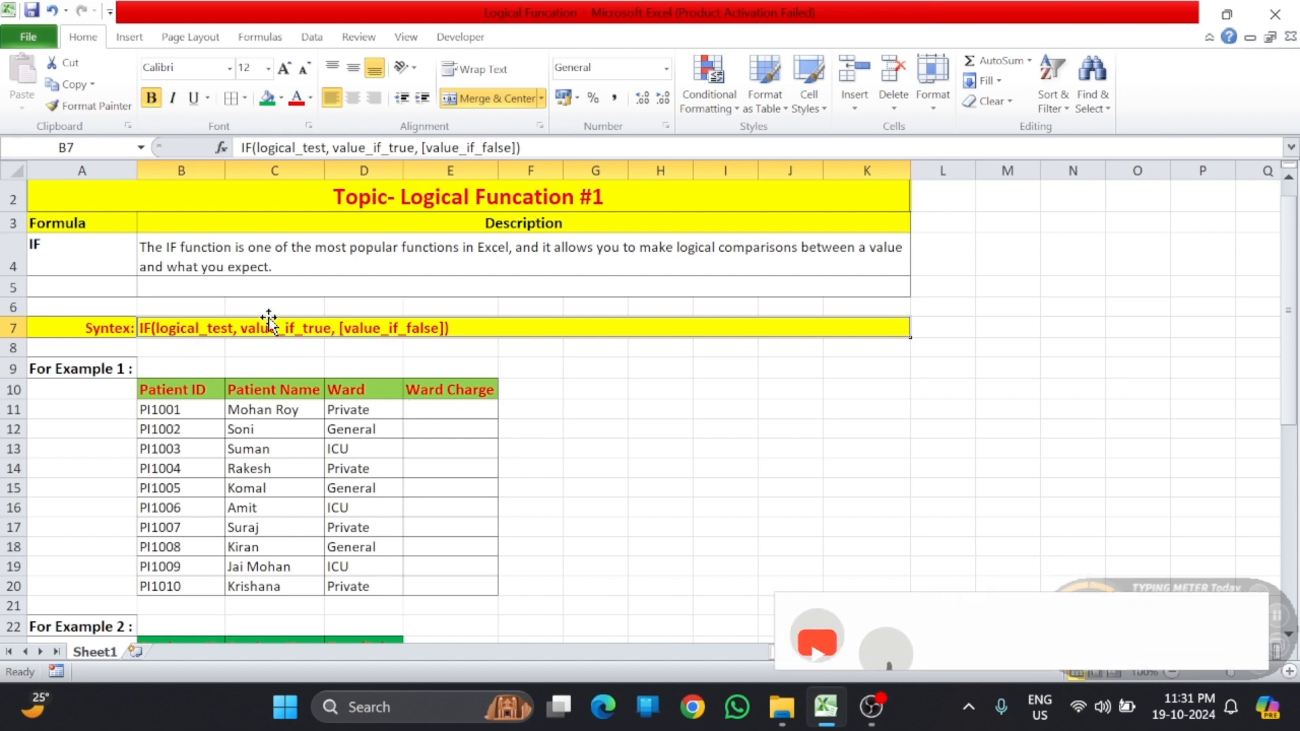
Examine the Example 1 table's column headings and the Ward and Ward Charge cells of its first three patient rows.
click(119, 370)
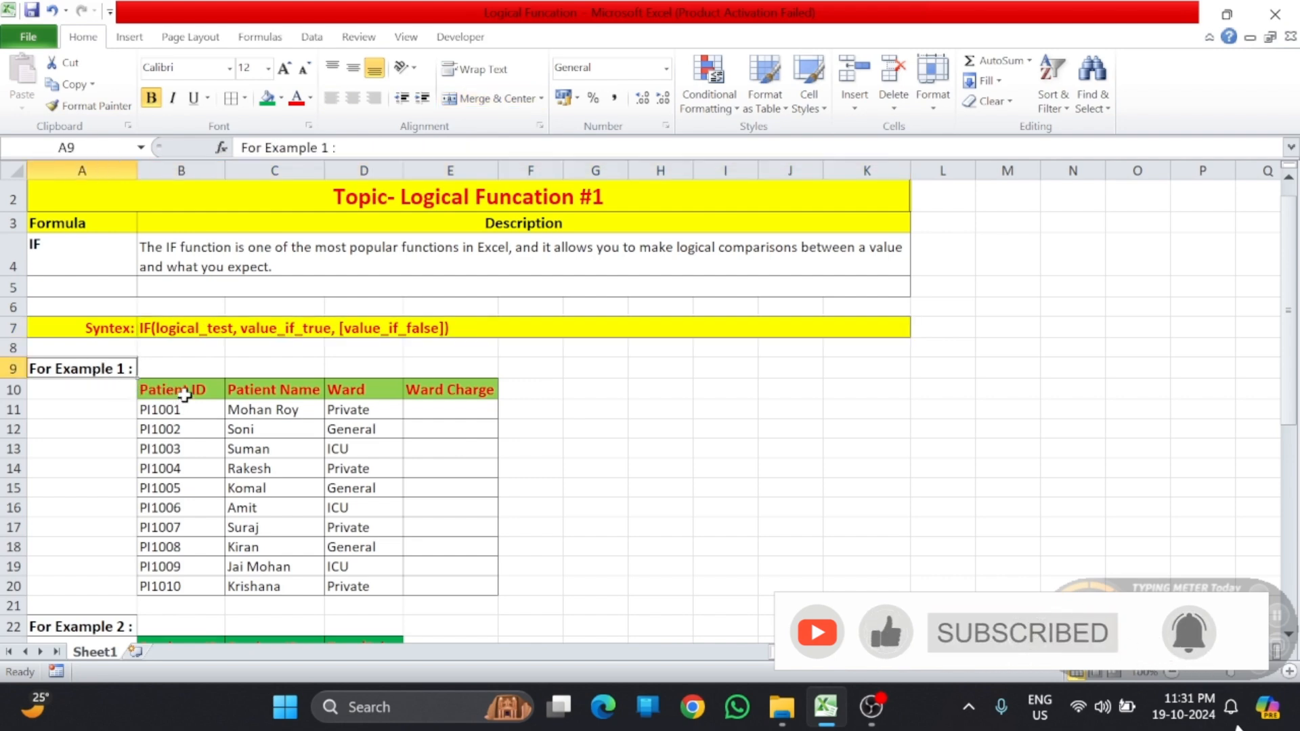
click(279, 392)
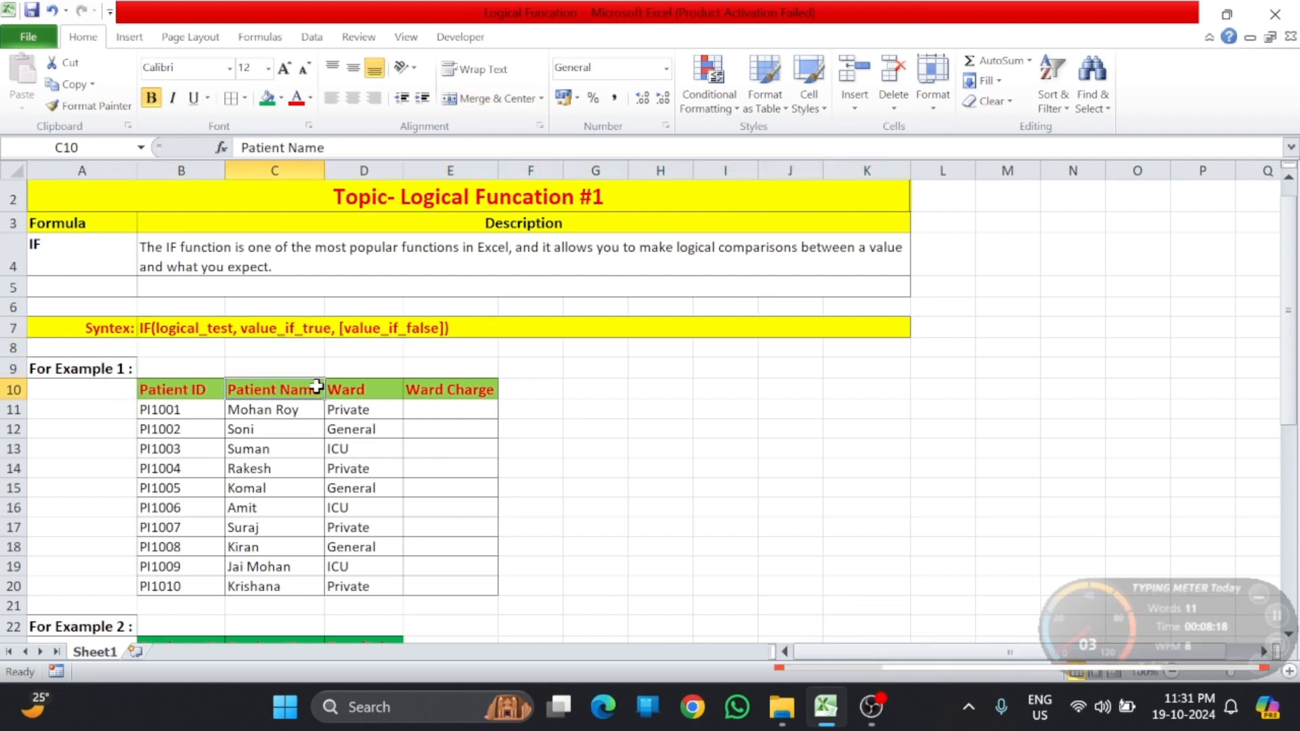
click(353, 388)
click(447, 383)
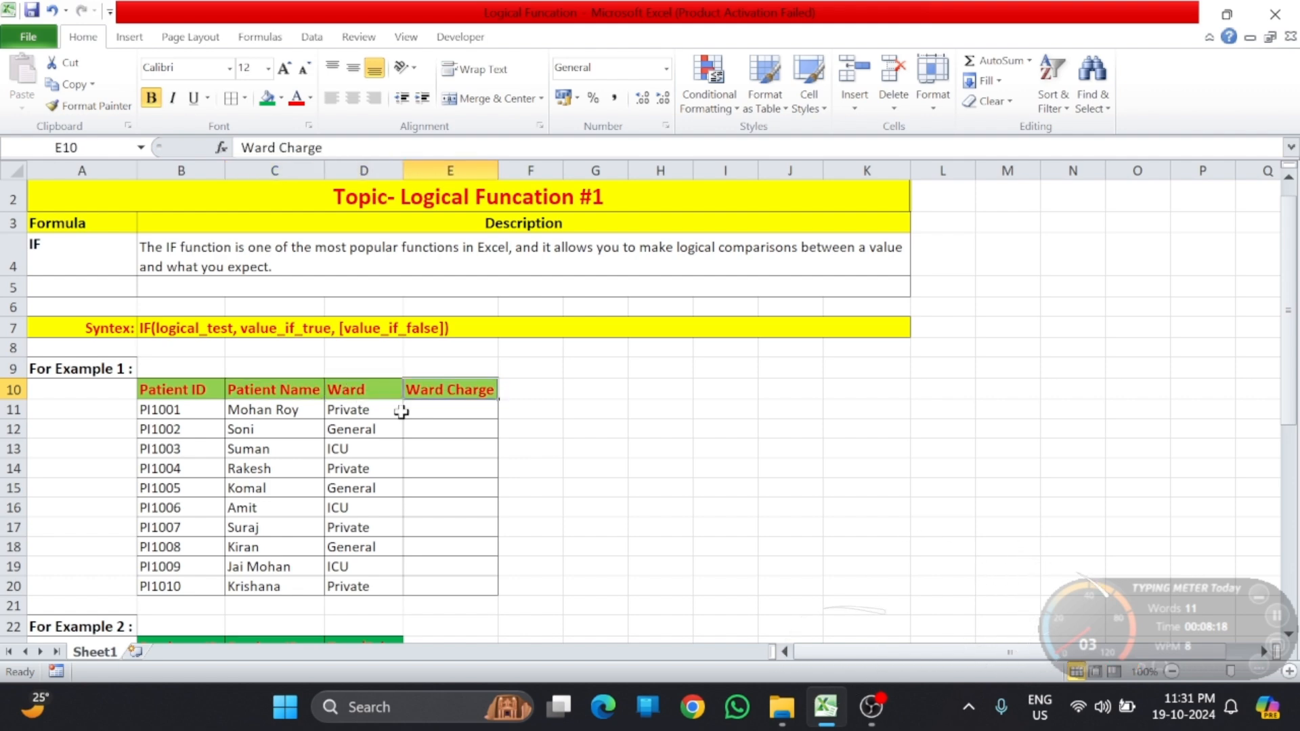
drag(150, 413, 293, 409)
click(383, 409)
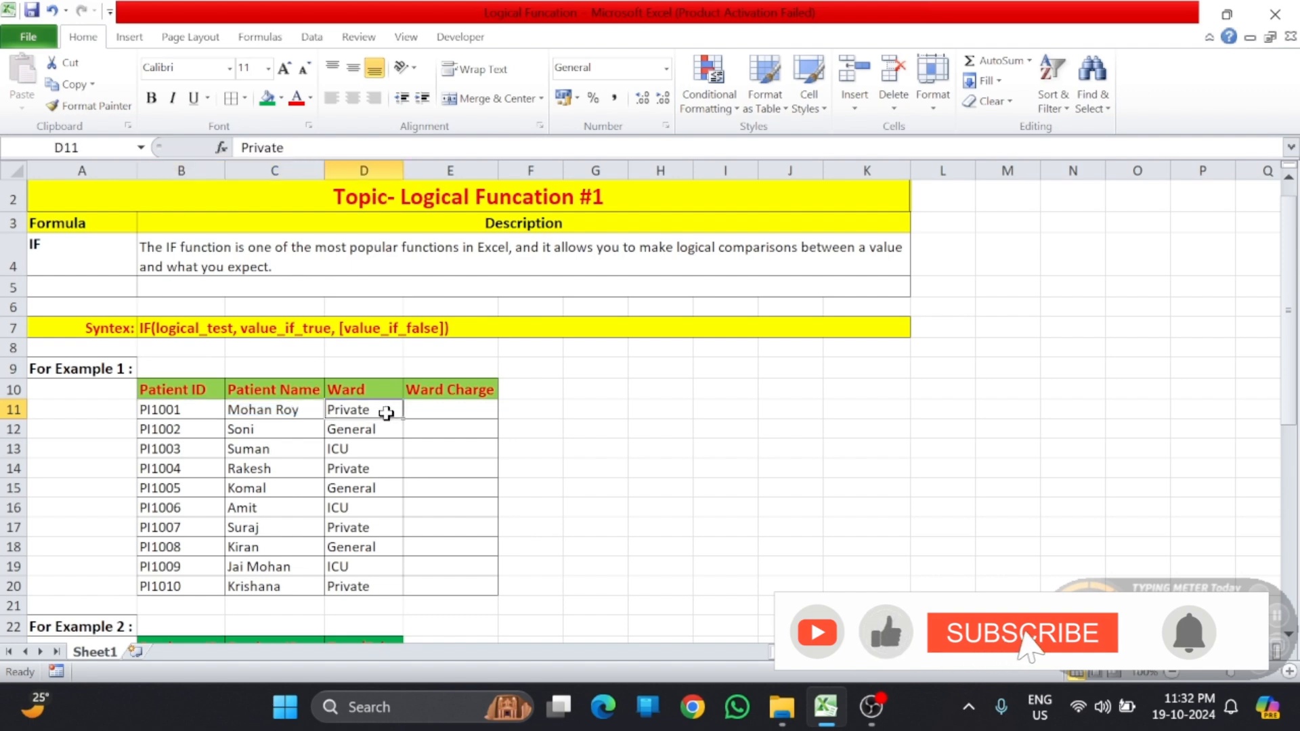
click(438, 407)
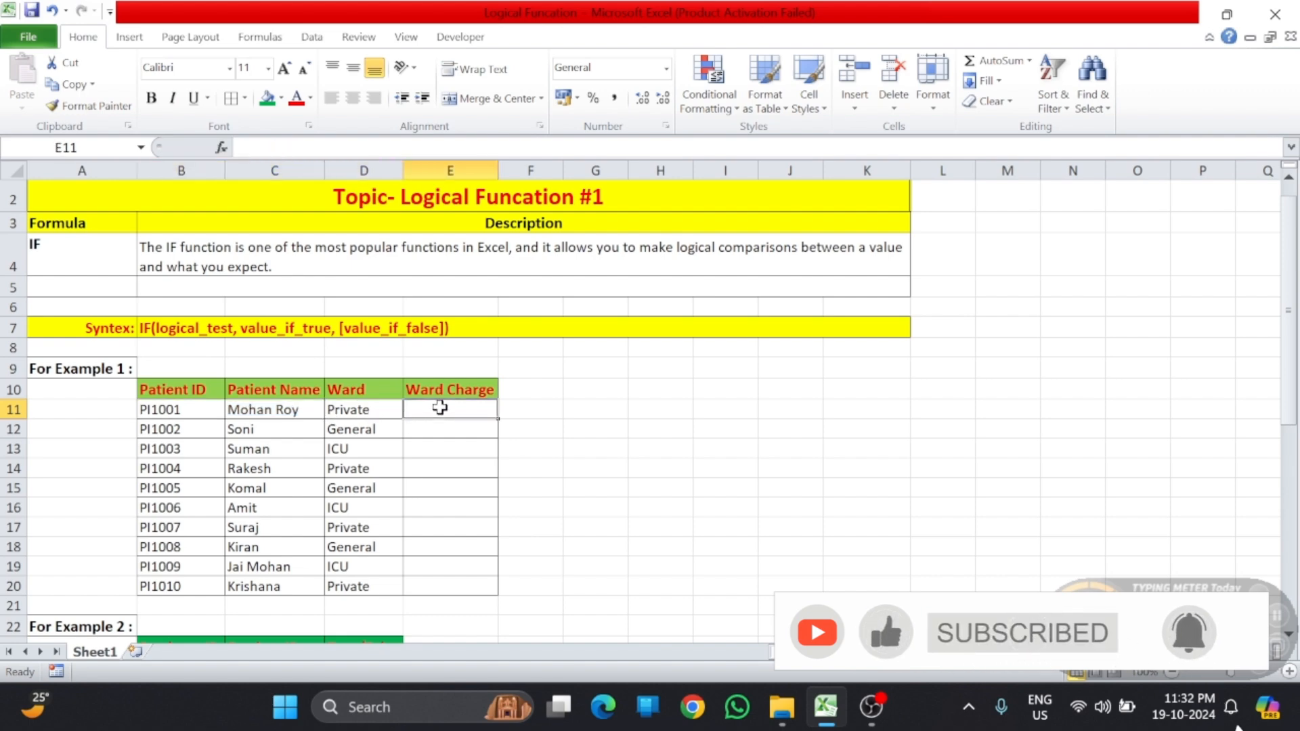
click(391, 429)
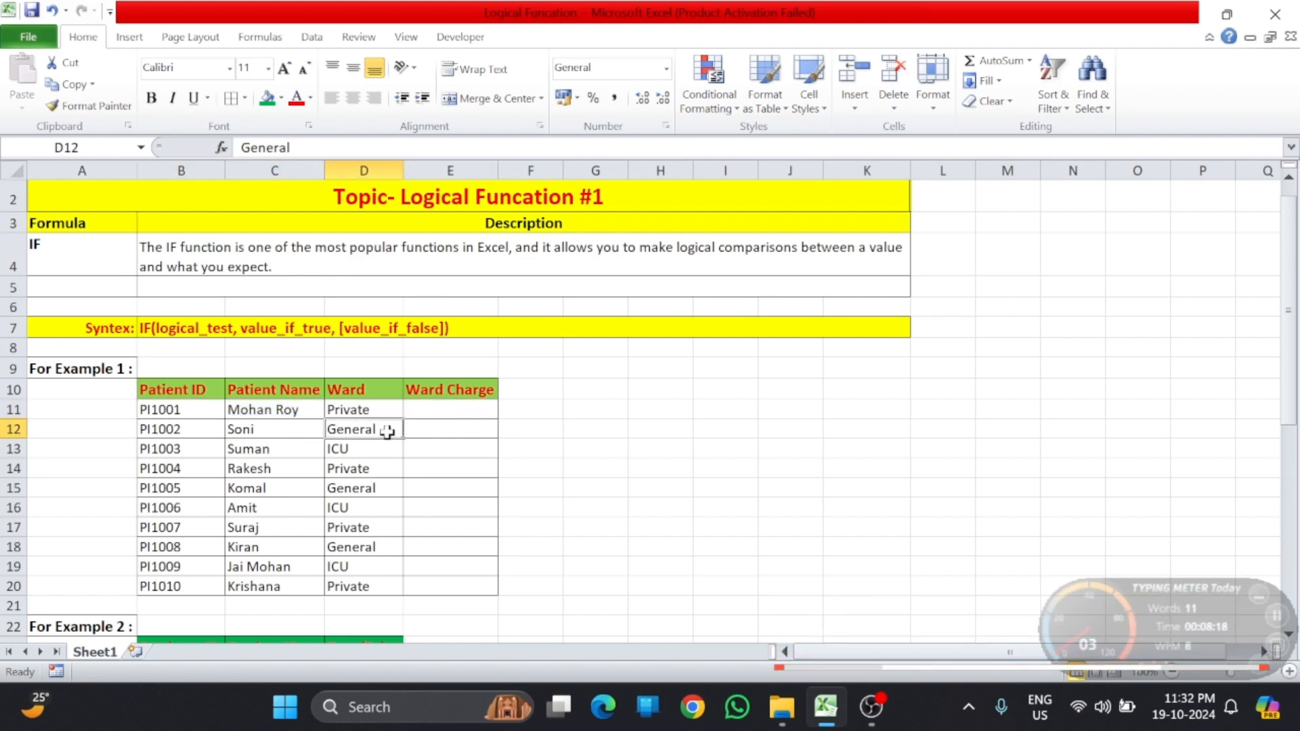
click(431, 431)
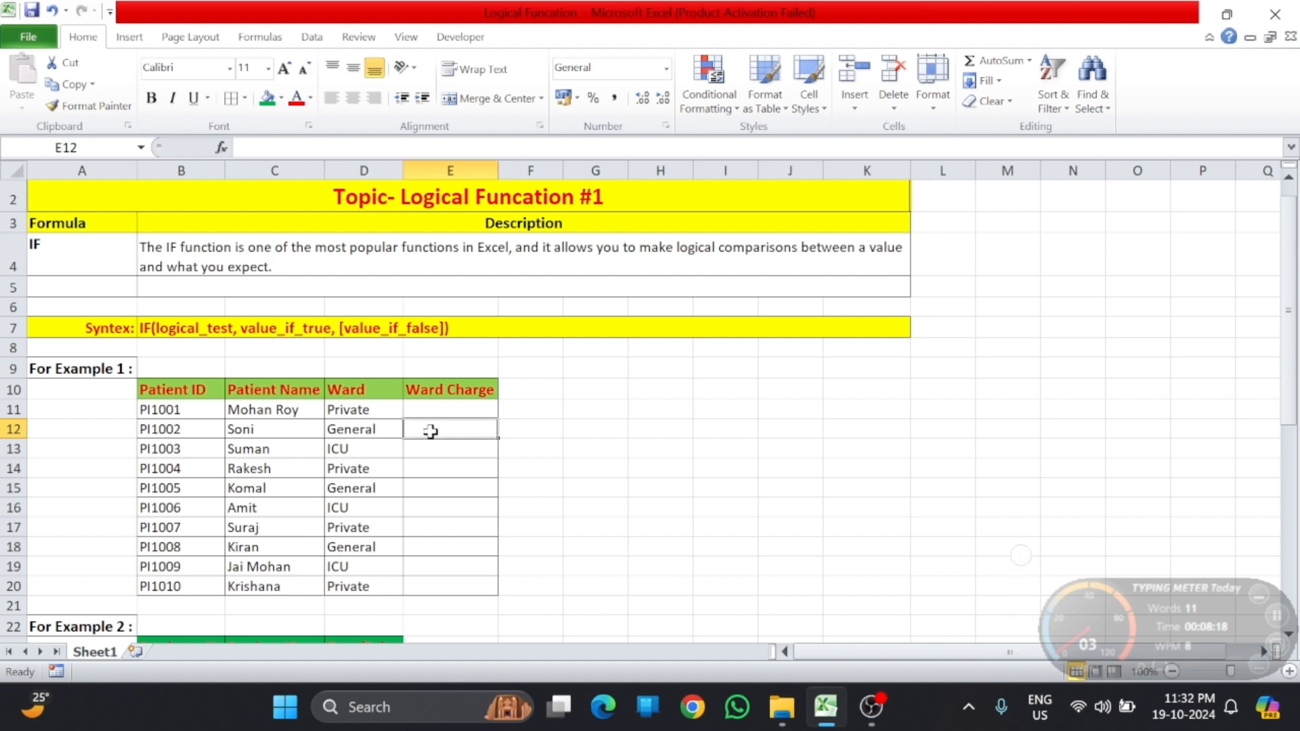
click(371, 452)
click(454, 450)
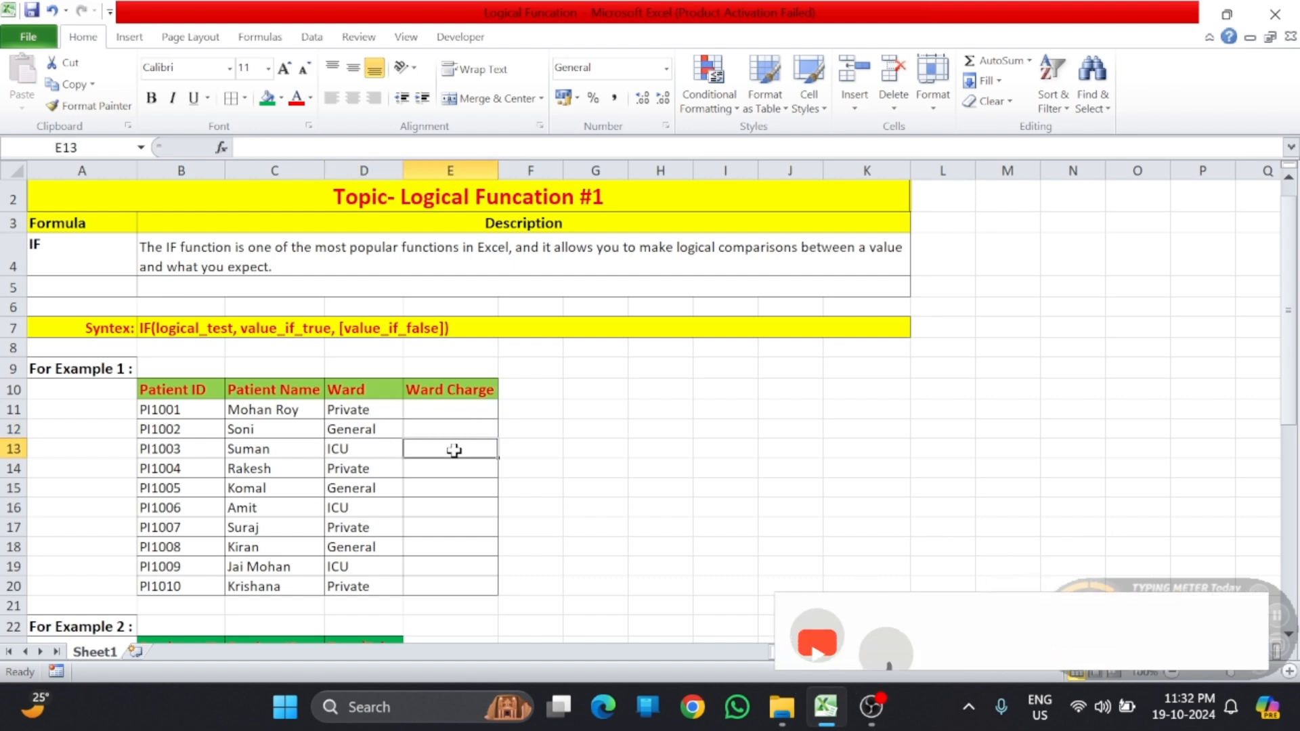
Start an IF formula in cell E11 with the logical test D11="Private".
click(450, 411)
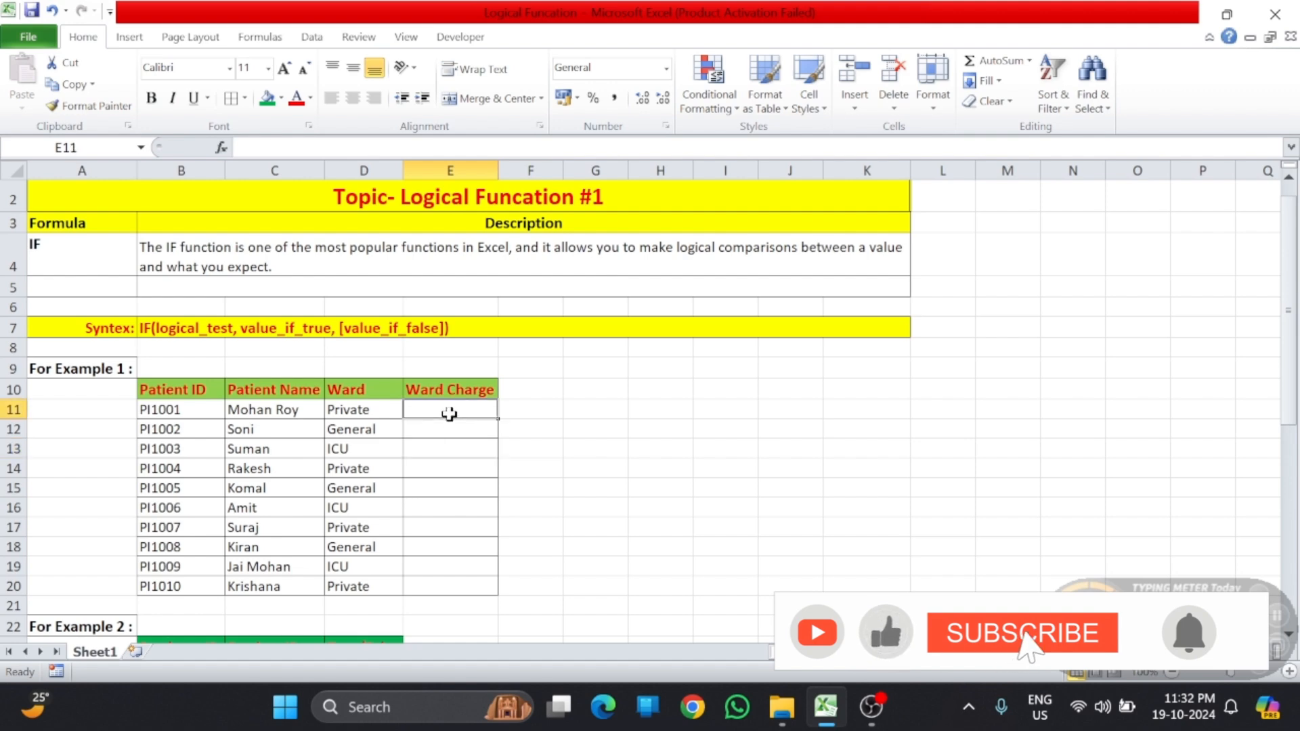
text(=i)
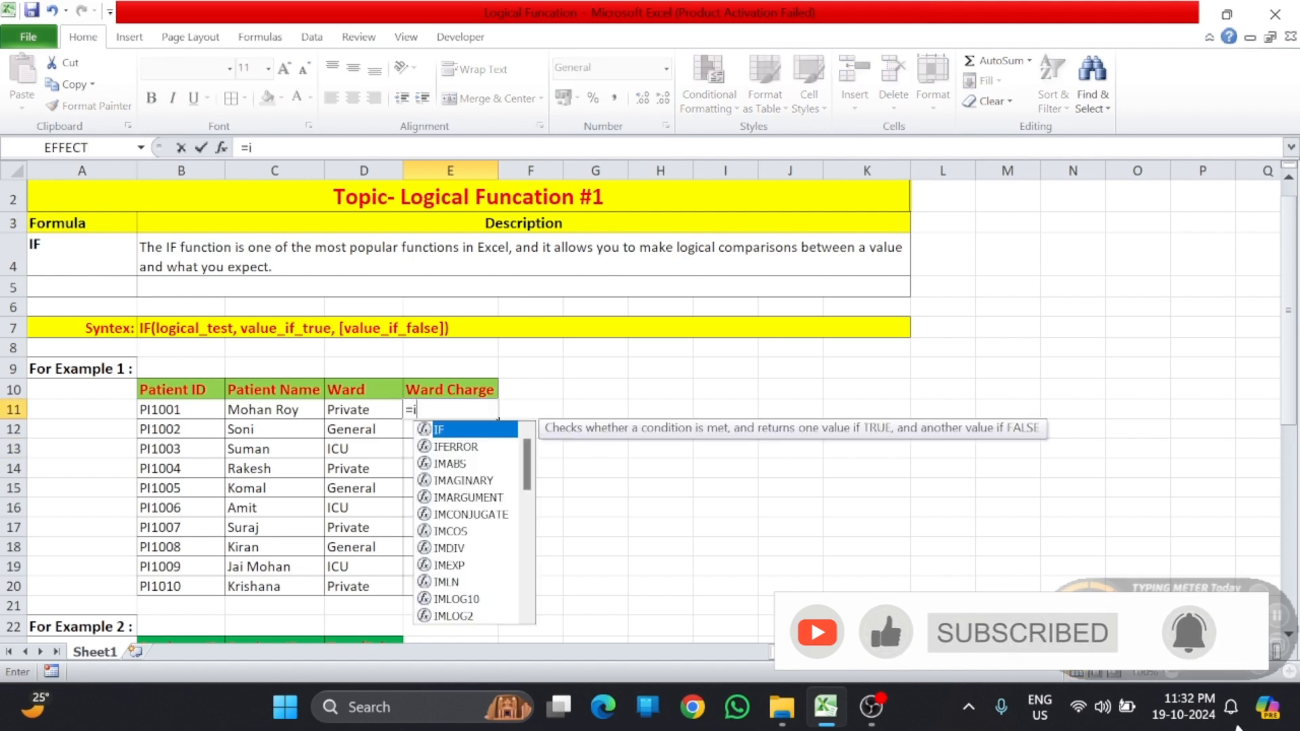
text(f()
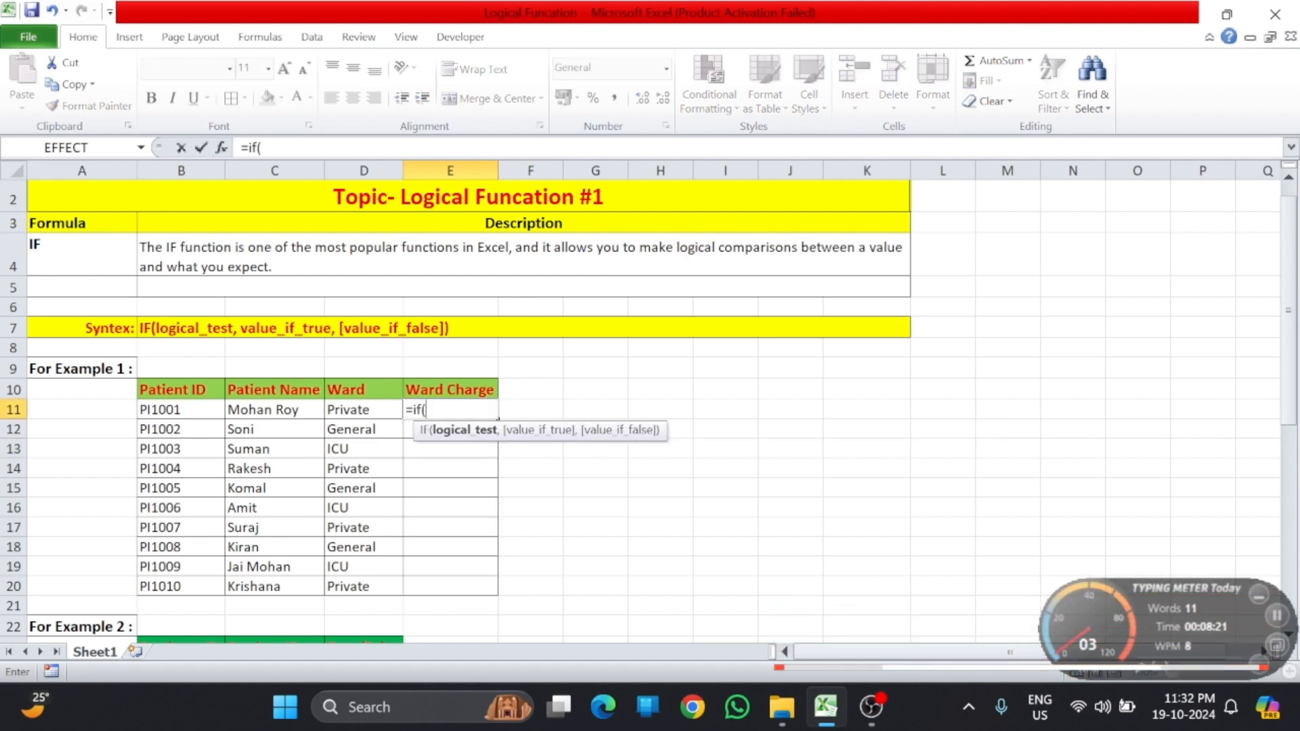
click(374, 412)
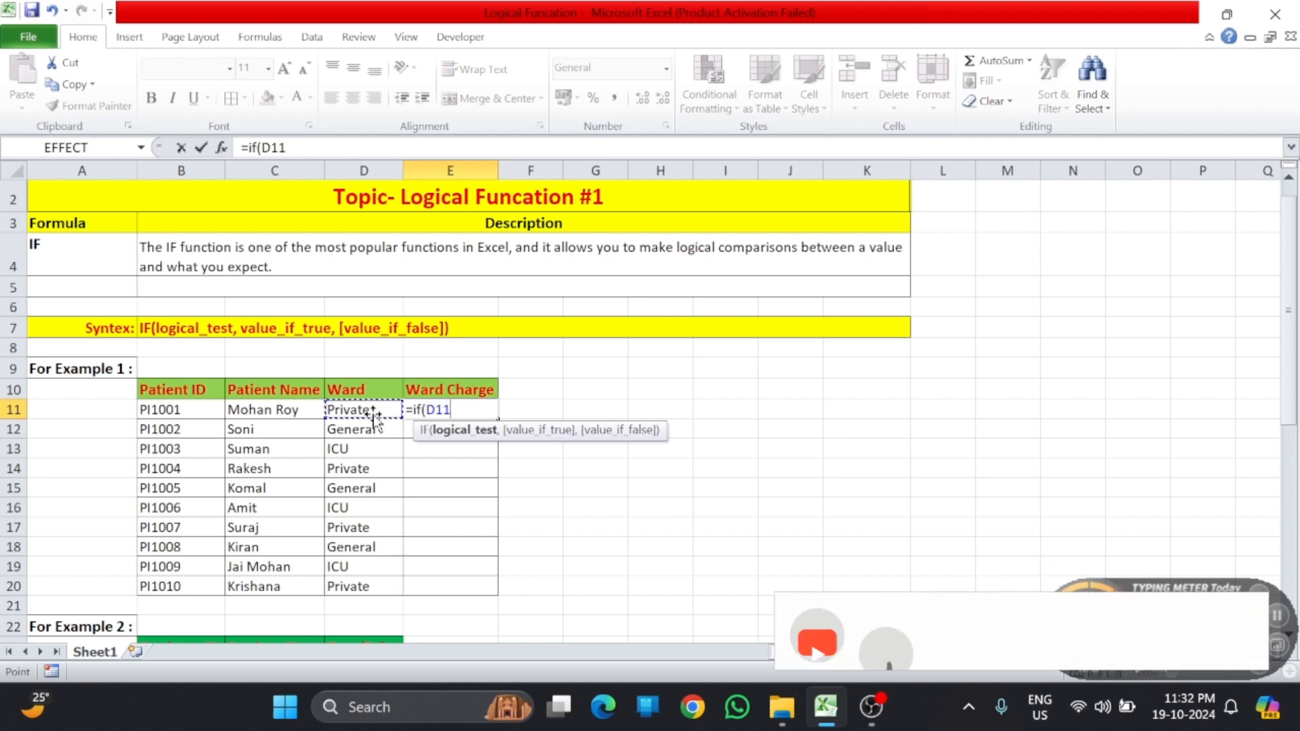
text(=)
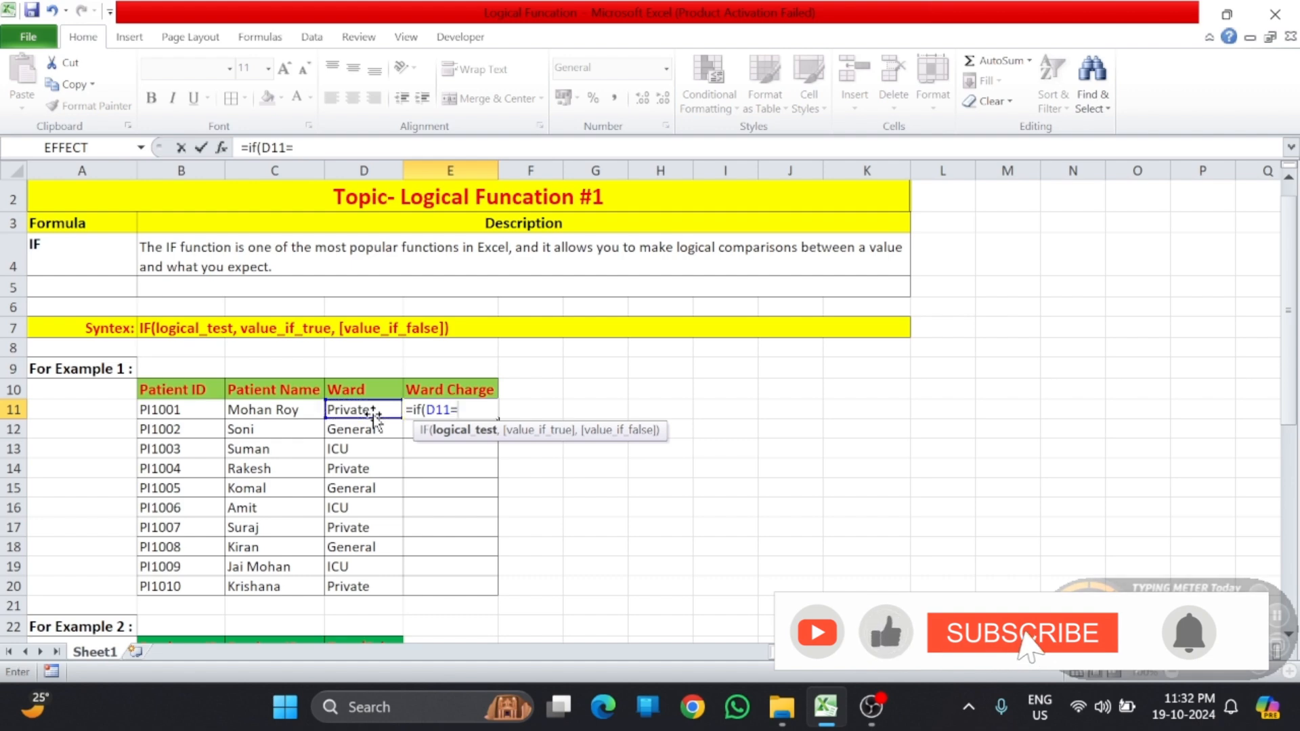
text(P)
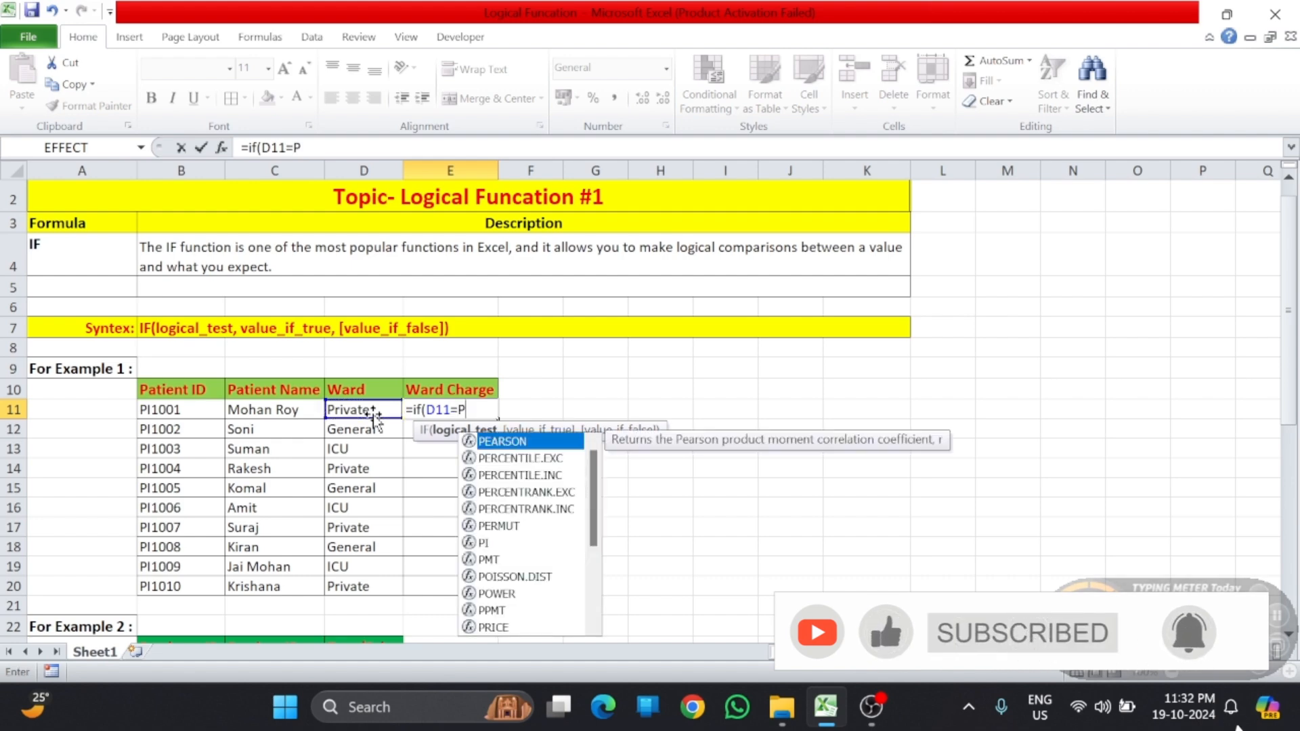
text(rivat)
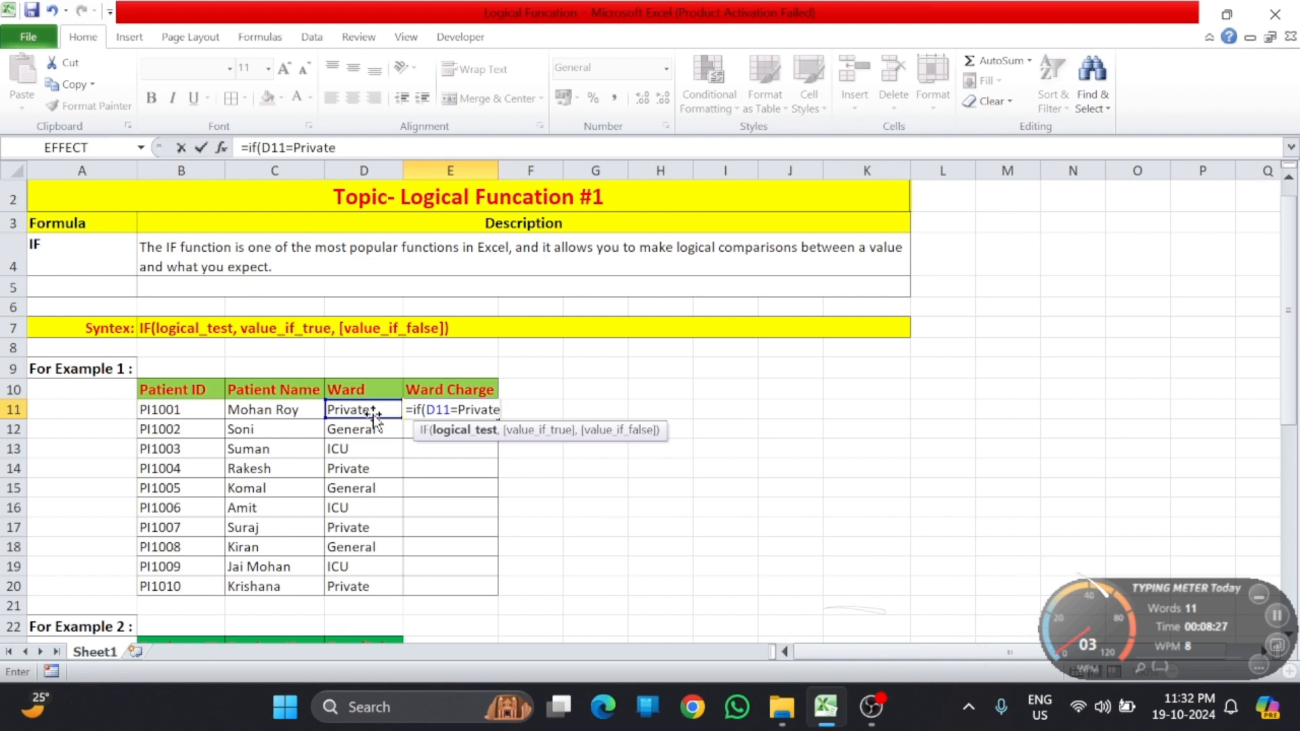
text(e)
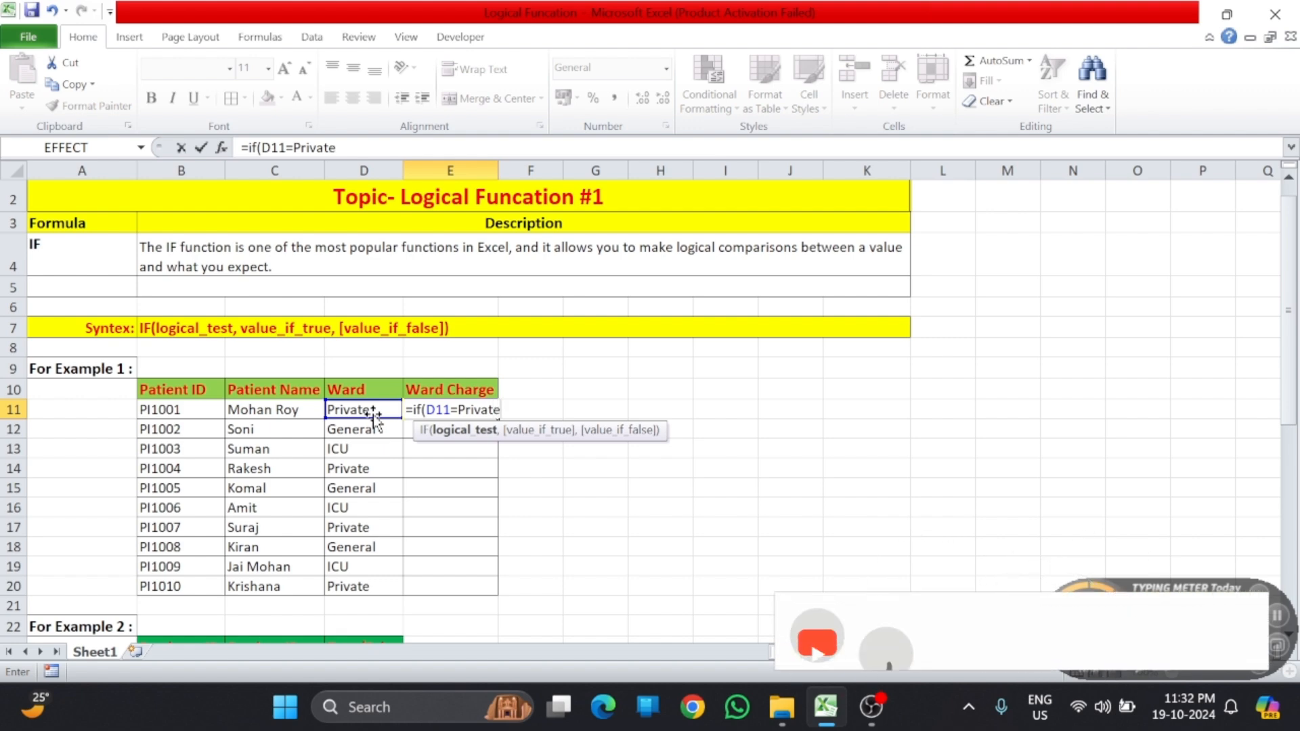
text(")
click(459, 410)
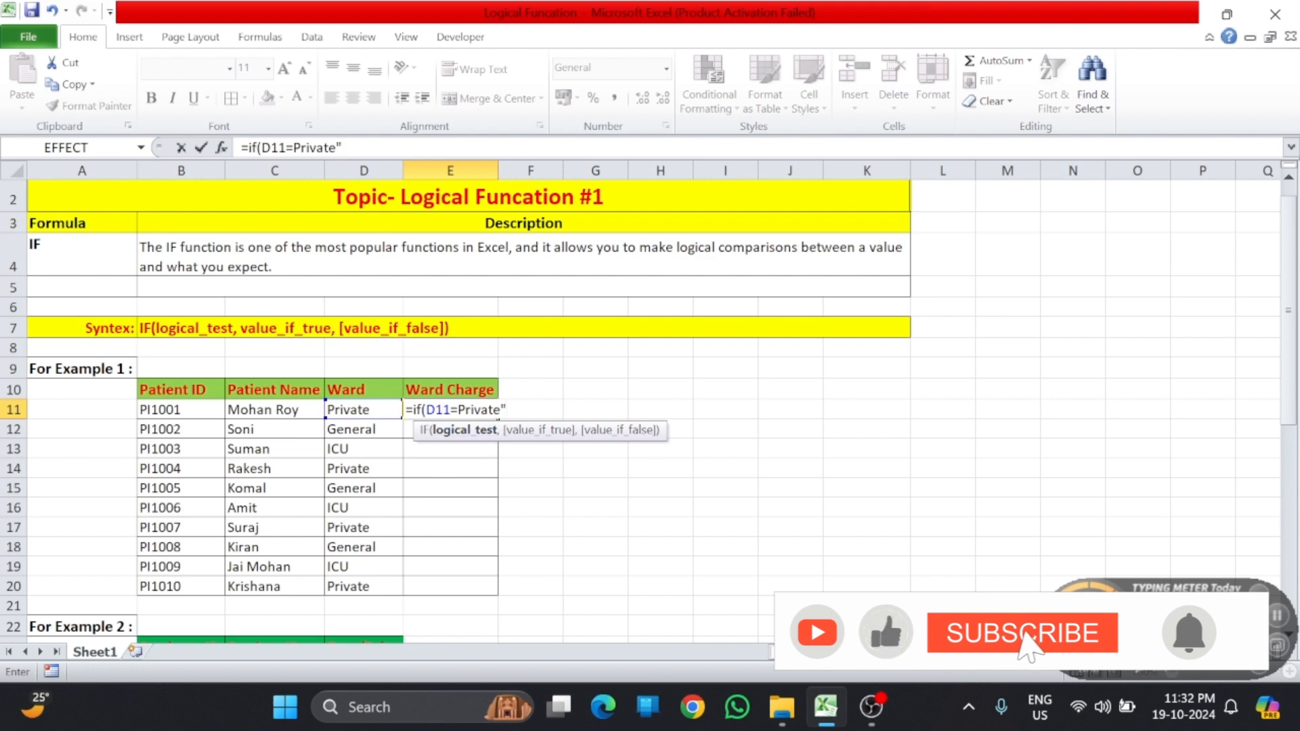
text(")
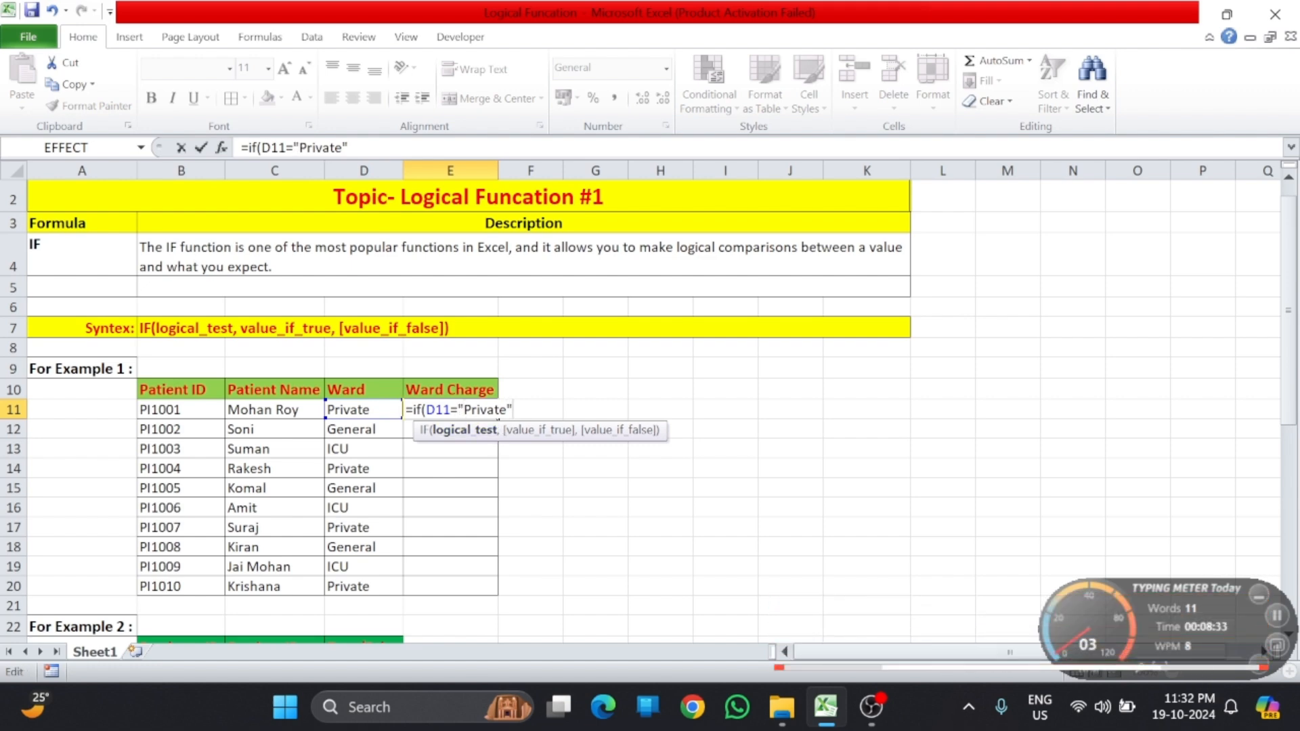
Give the E11 formula 1500 as its value if true and continue to the value-if-false argument.
key(End)
text(,)
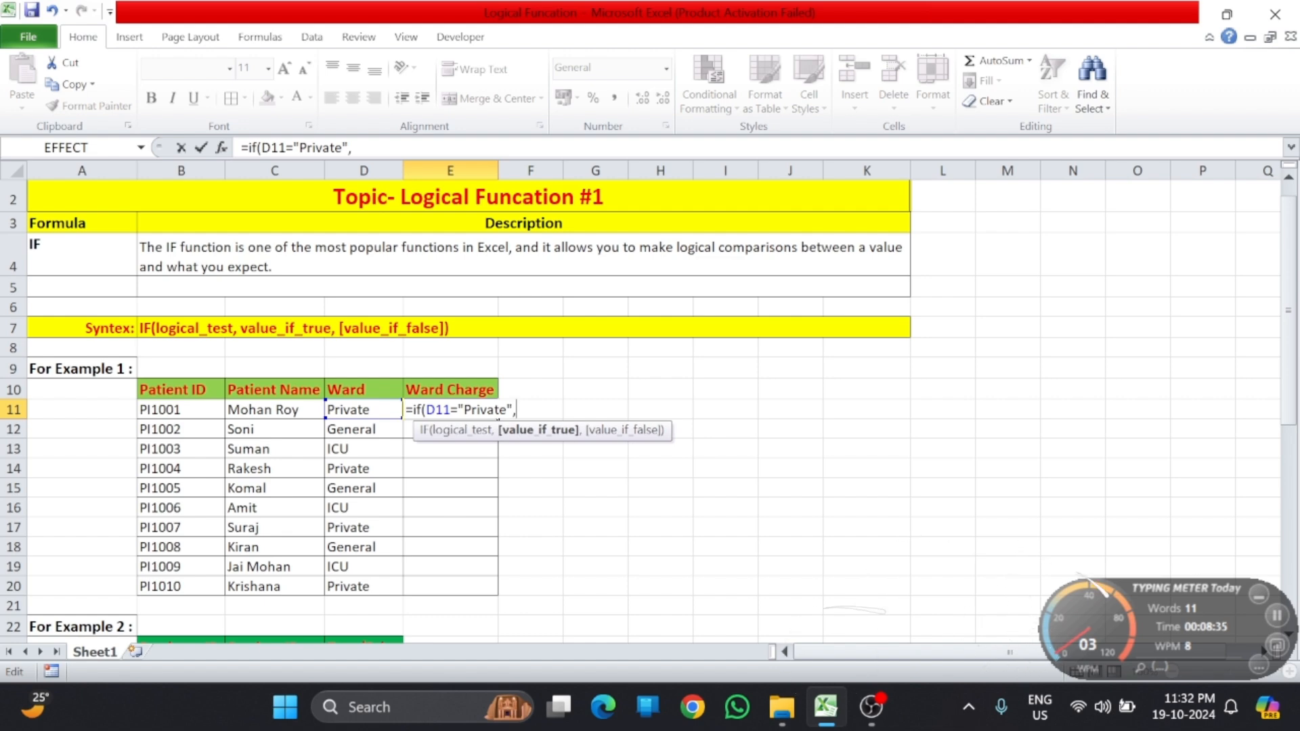
text(1500)
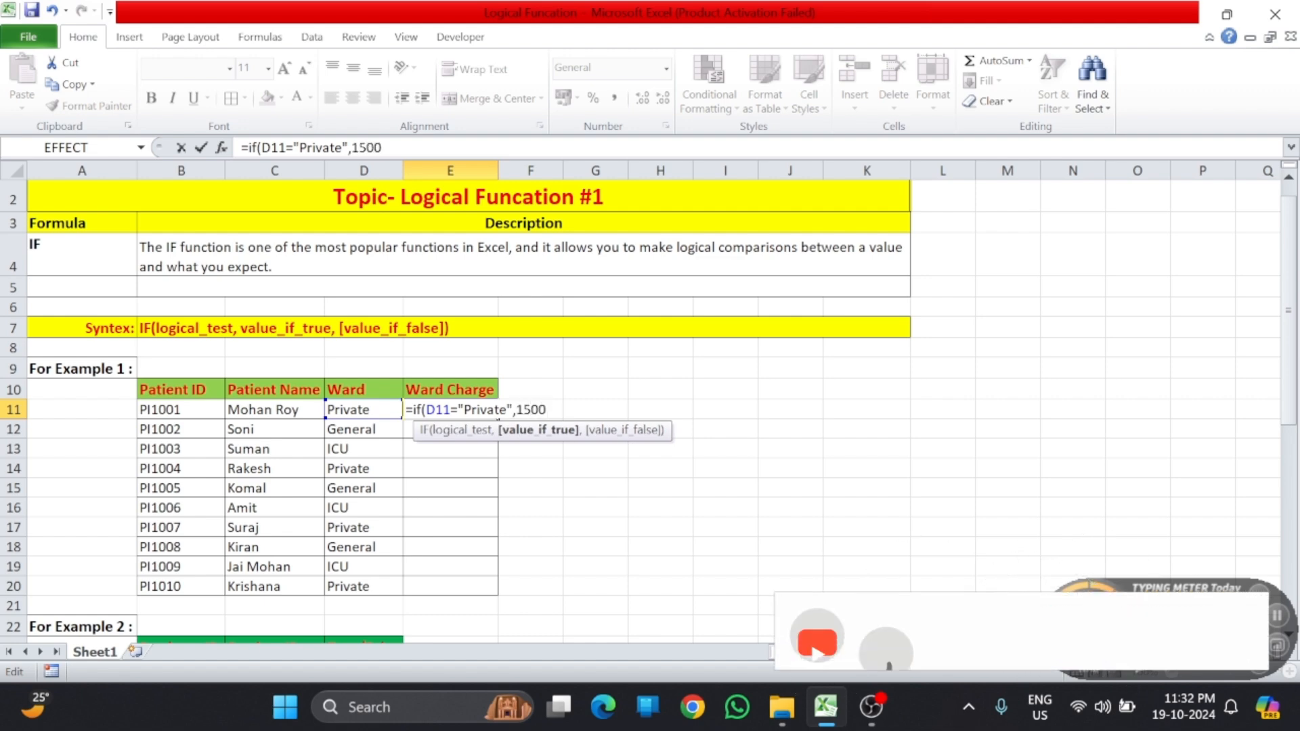
text(,)
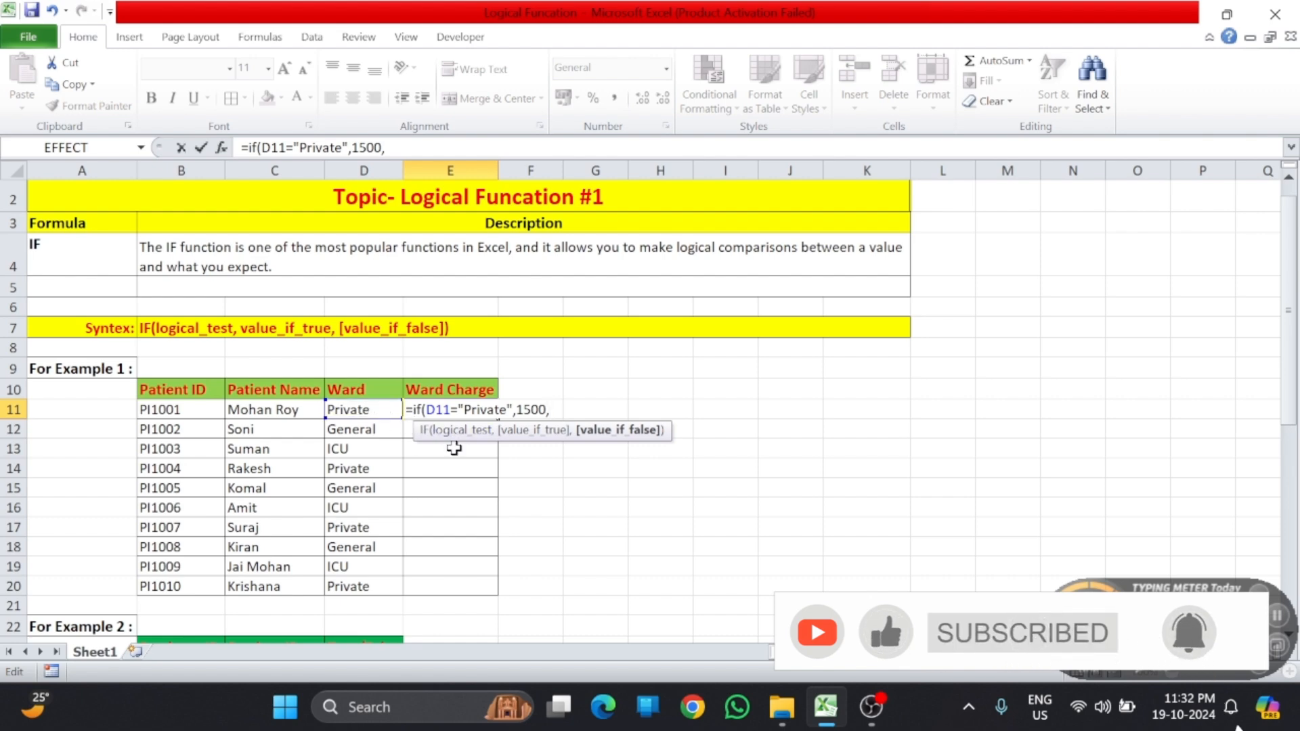
Nest a second IF as the value if false, with the logical test D11="ICU".
text(if)
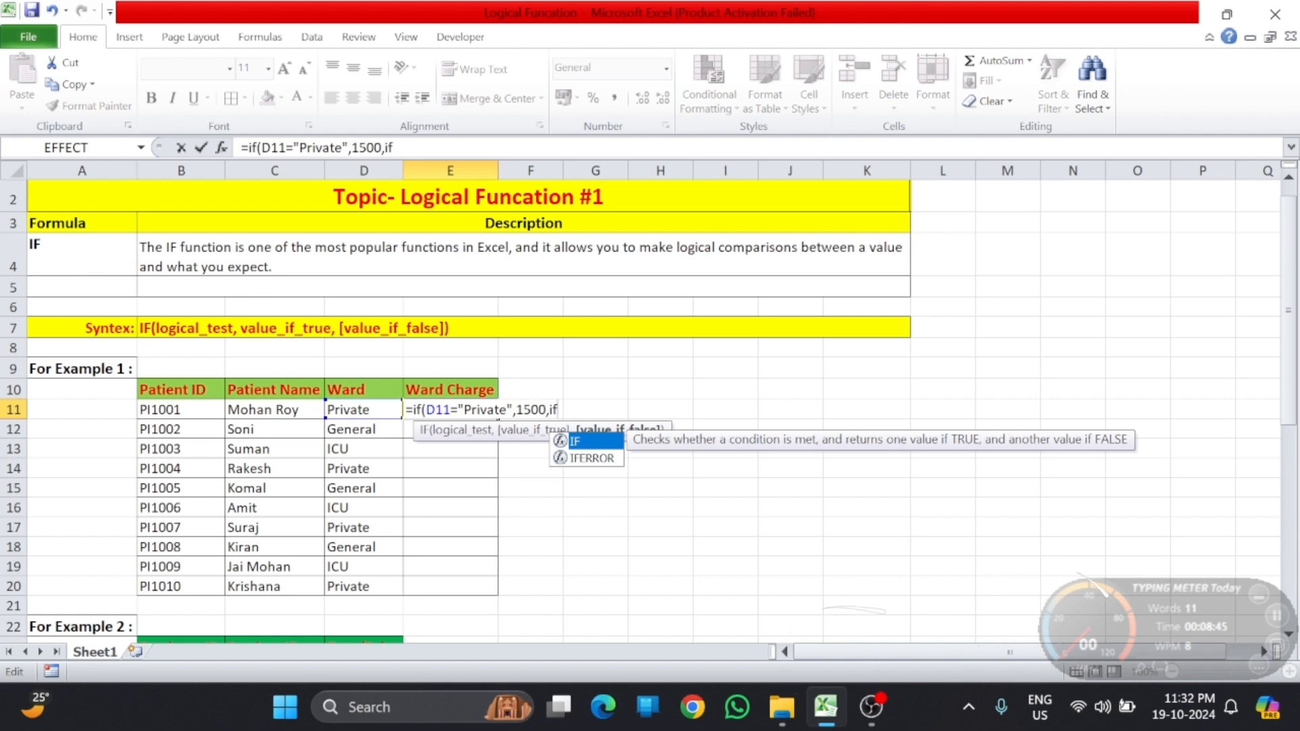
text(()
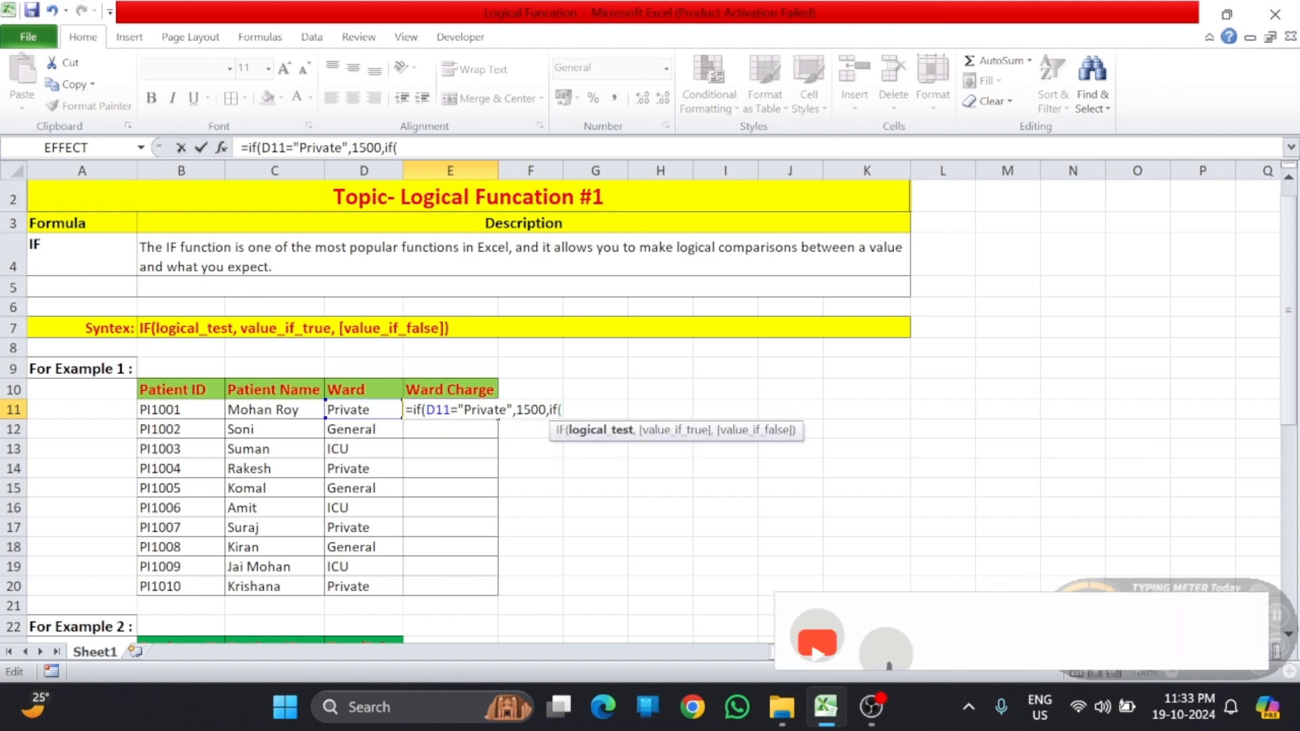
click(389, 408)
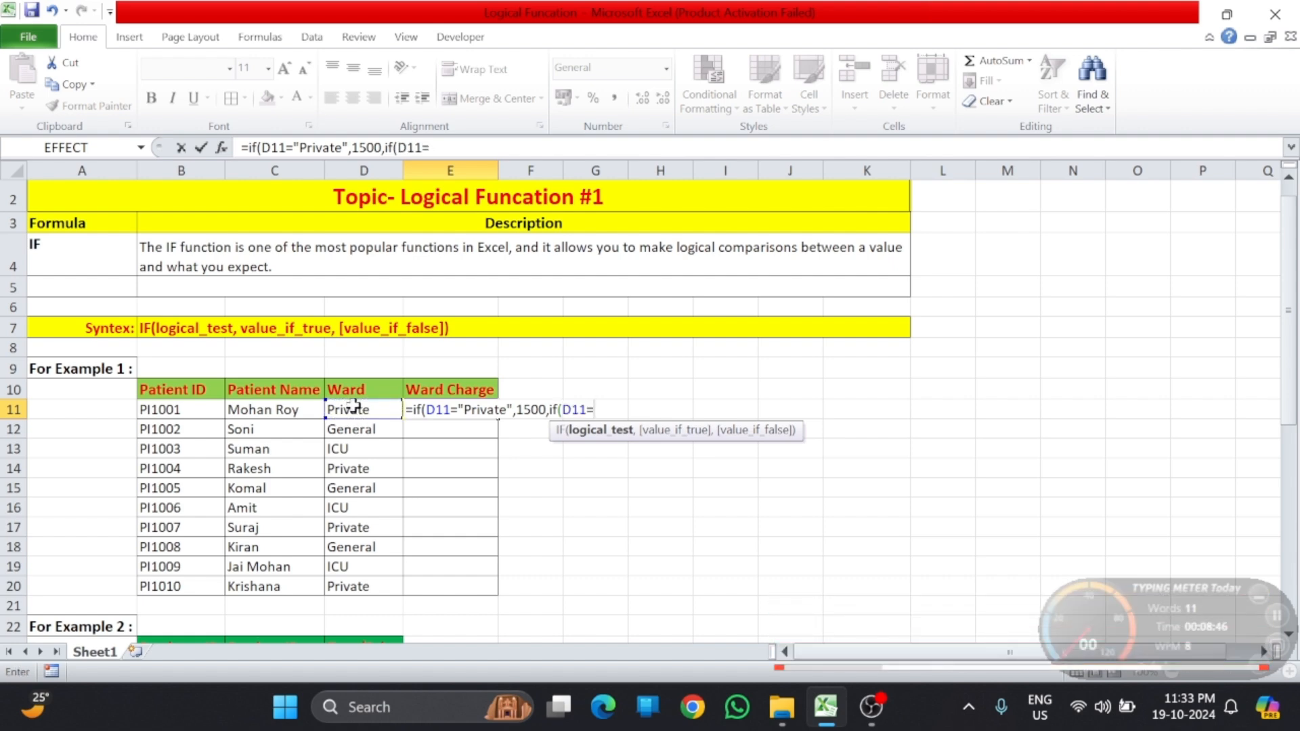
text(=)
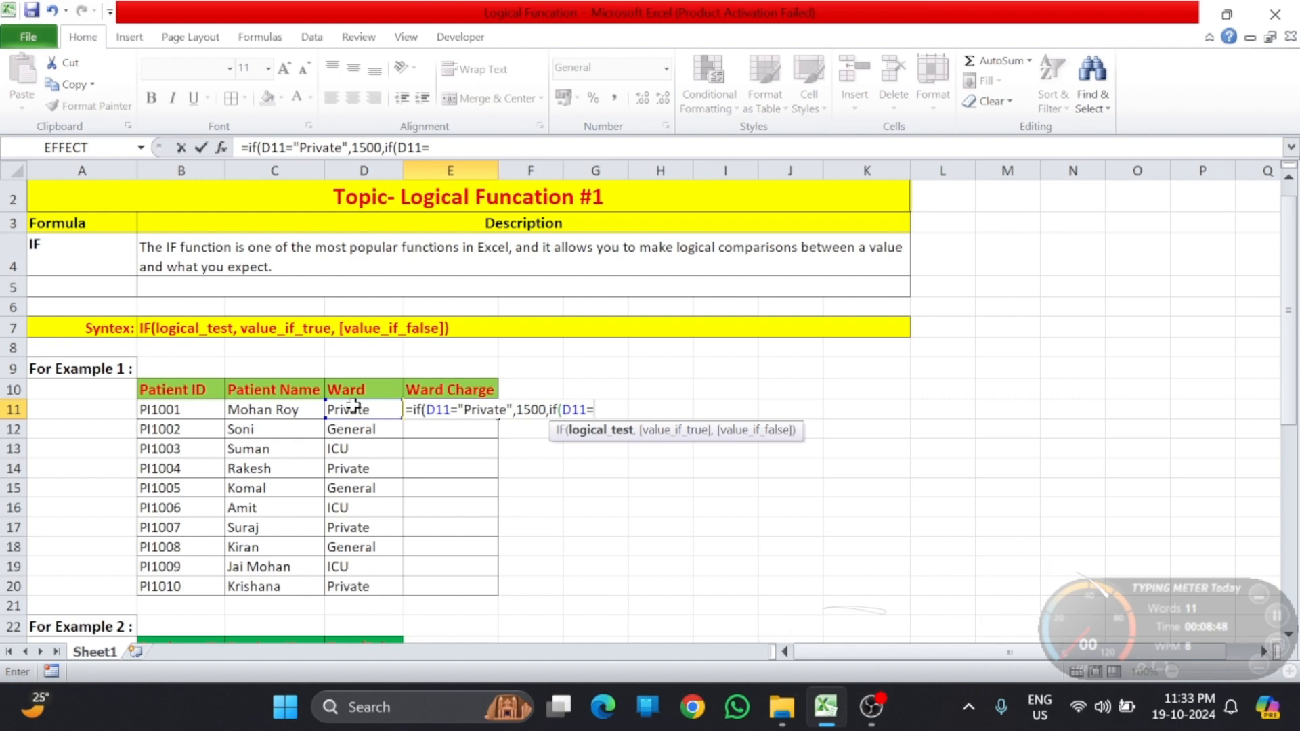
text(I)
key(BackSpace)
text(")
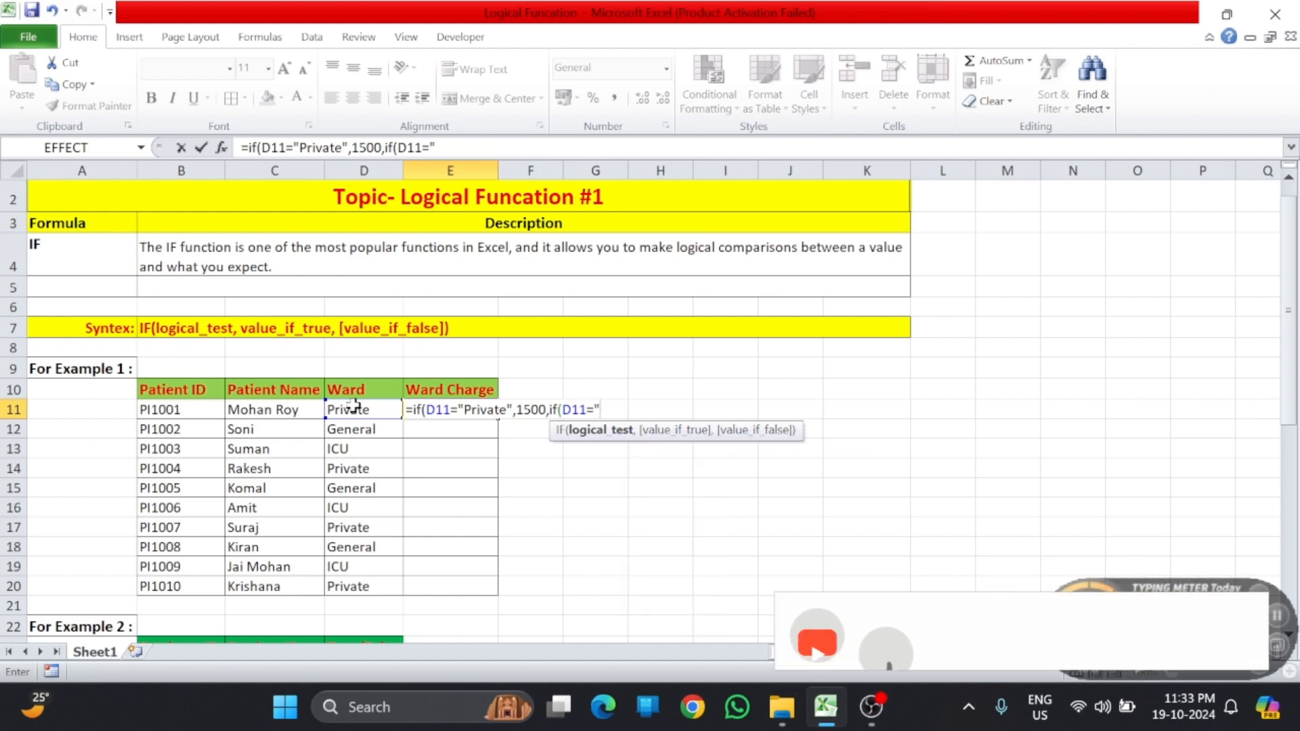
text(ICY)
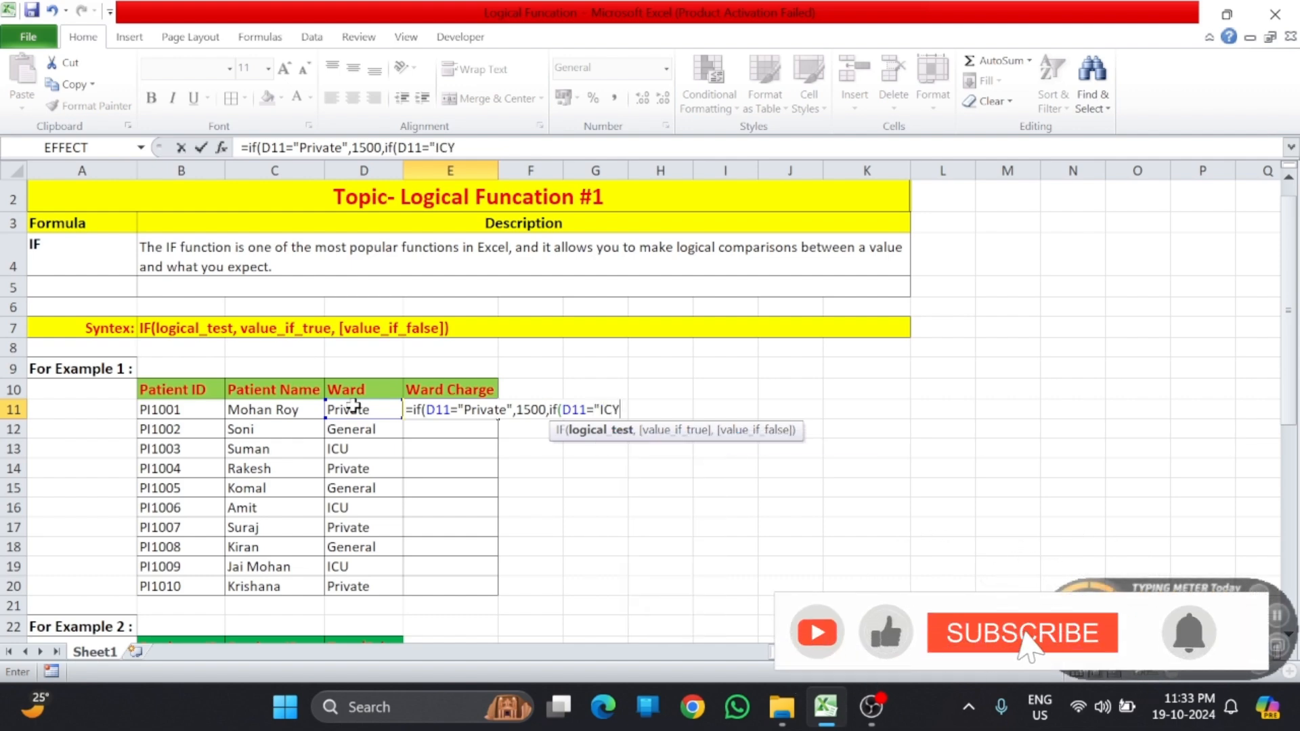
key(BackSpace)
text(U)
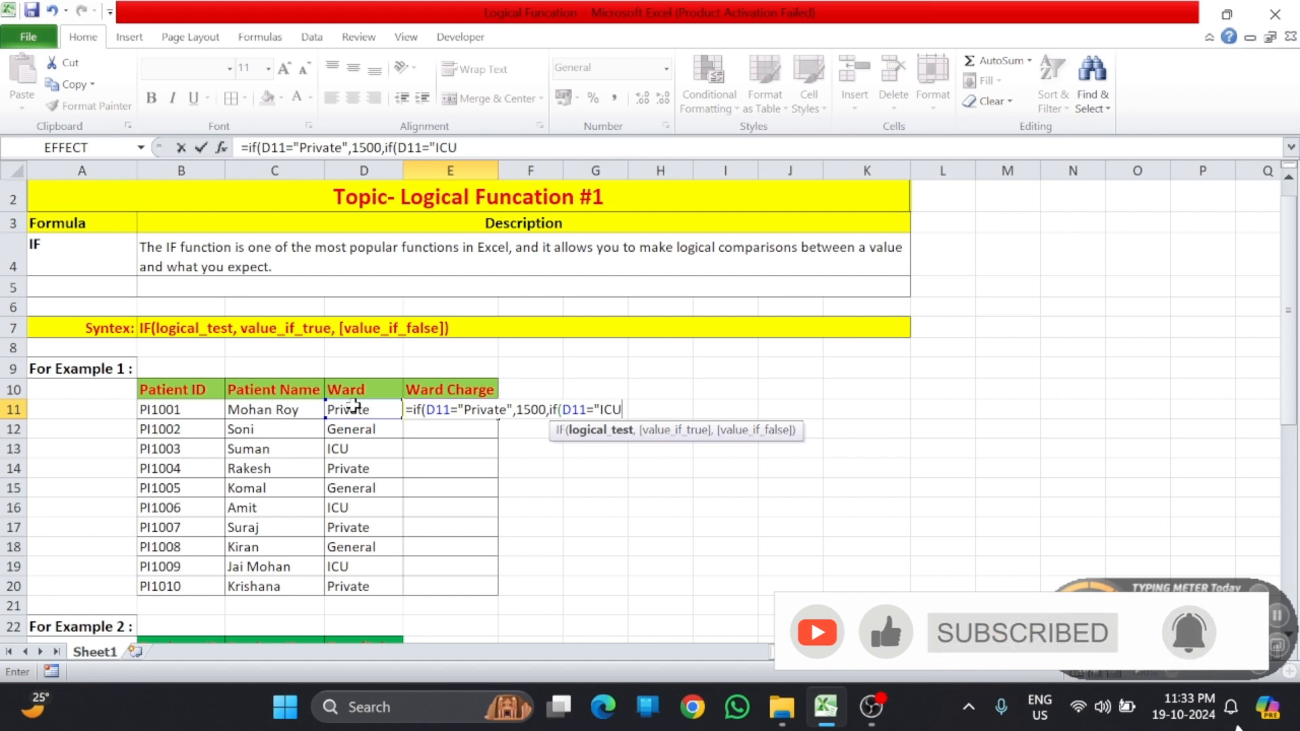
text(",)
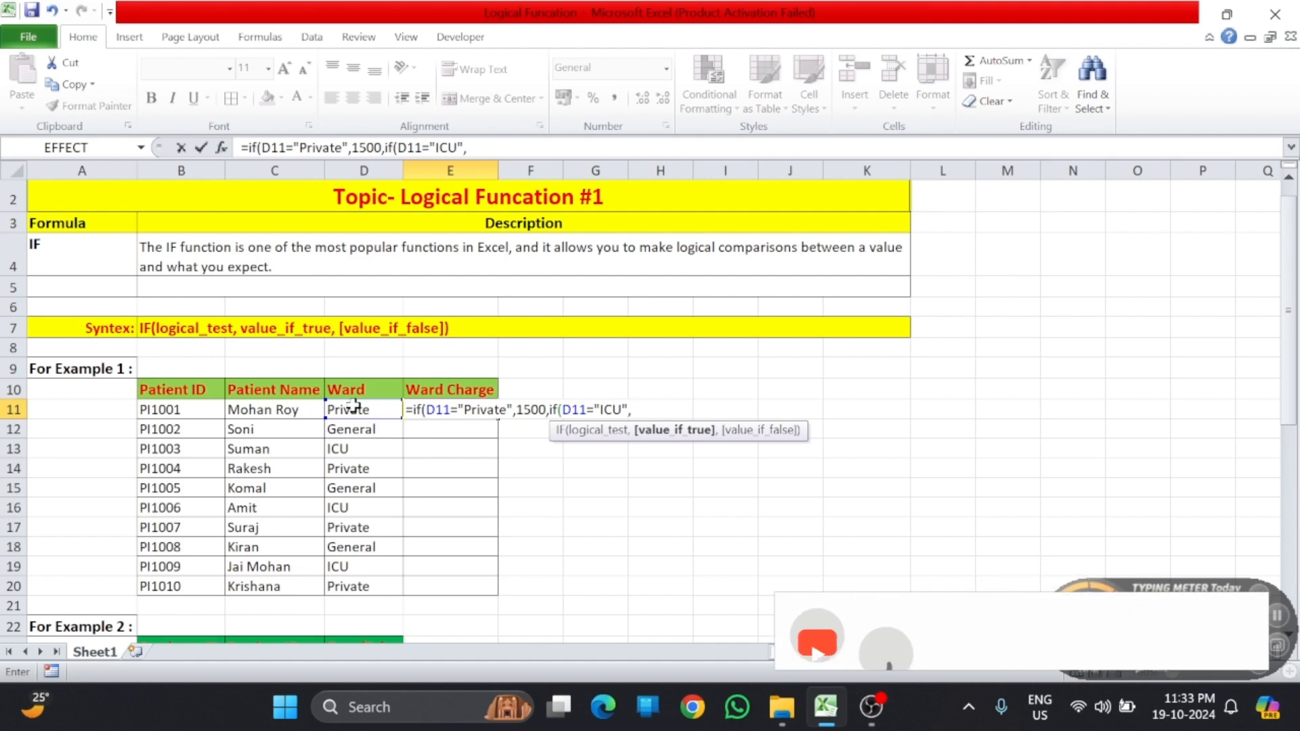
Give the nested IF in E11 3500 as its value if true and 700 as its value if false.
text(3500,)
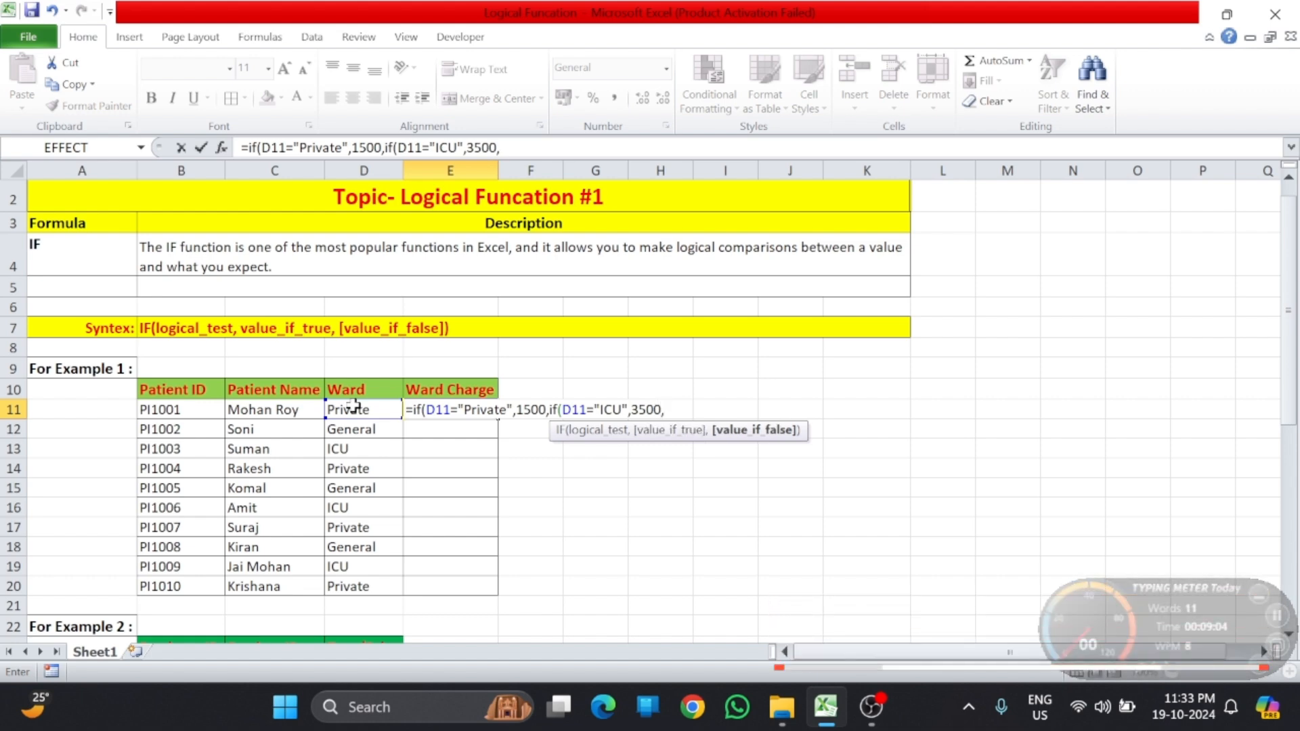
text(5)
text(700)
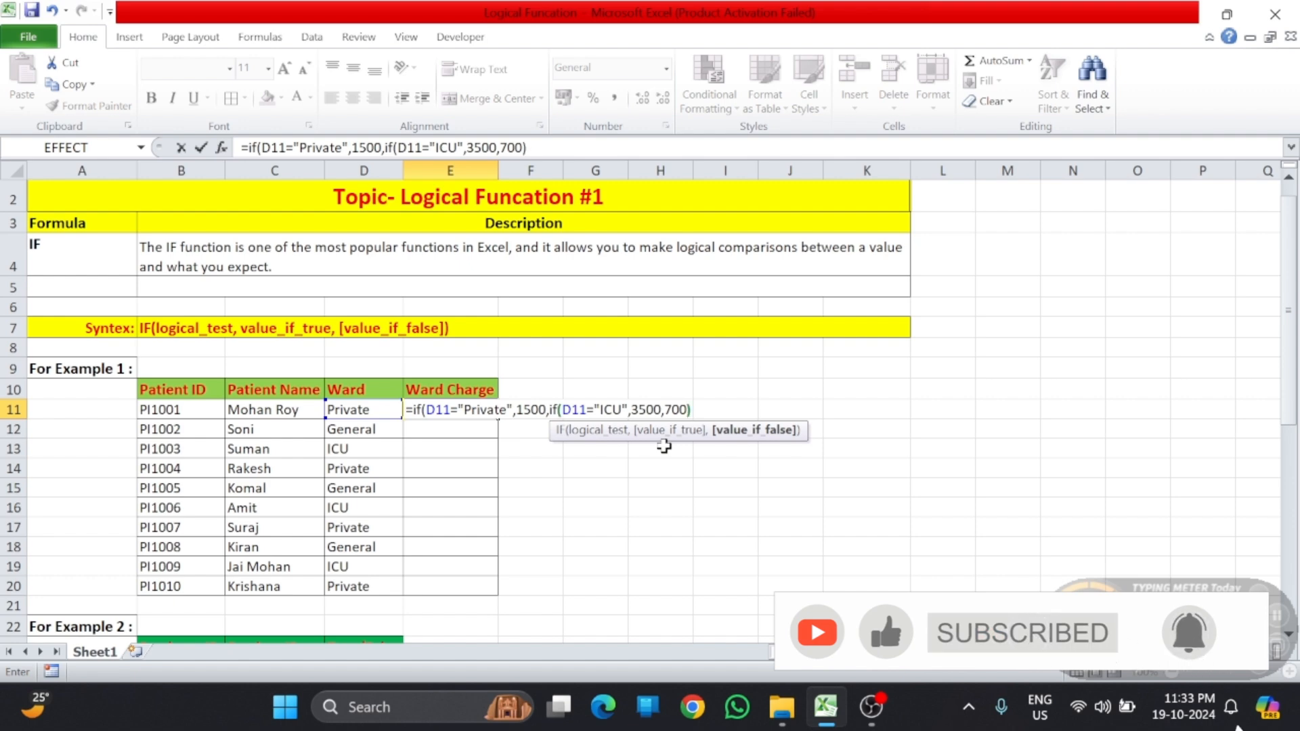
Reject the proposed formula correction, add the second closing parenthesis manually, and enter the E11 formula.
key(Return)
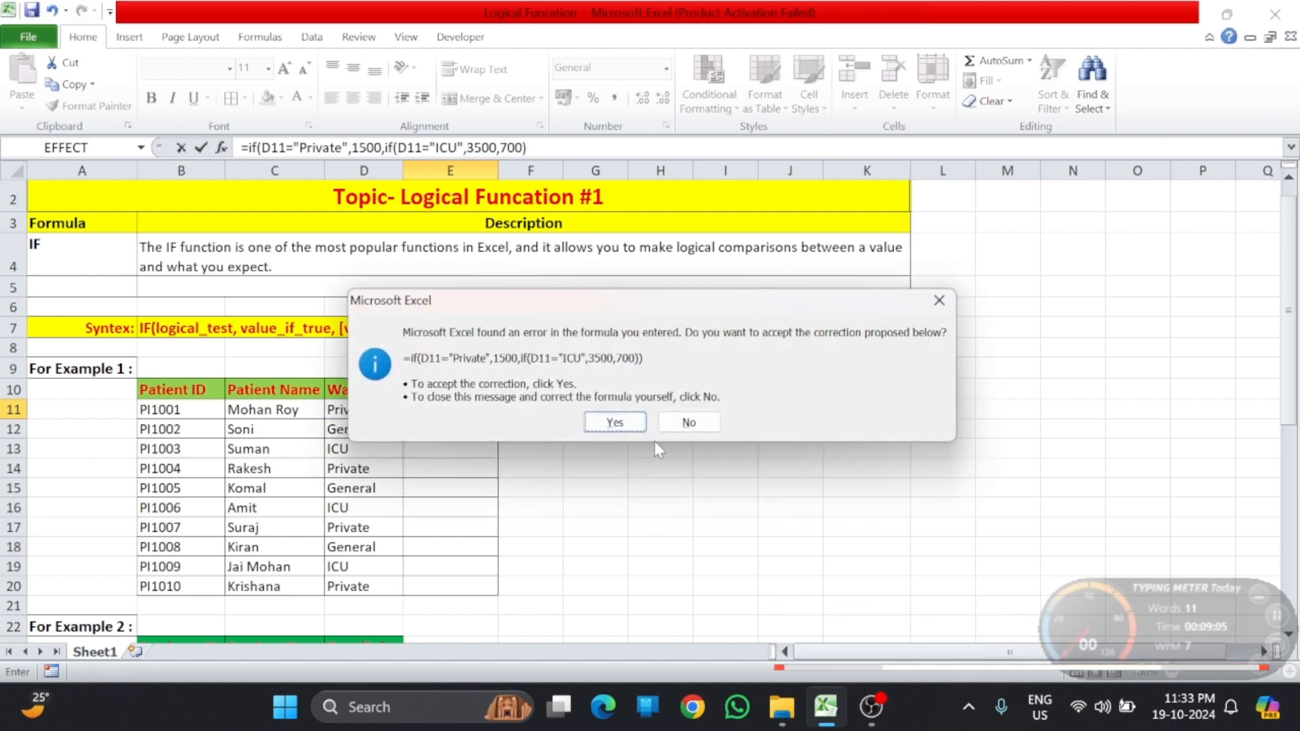
click(688, 423)
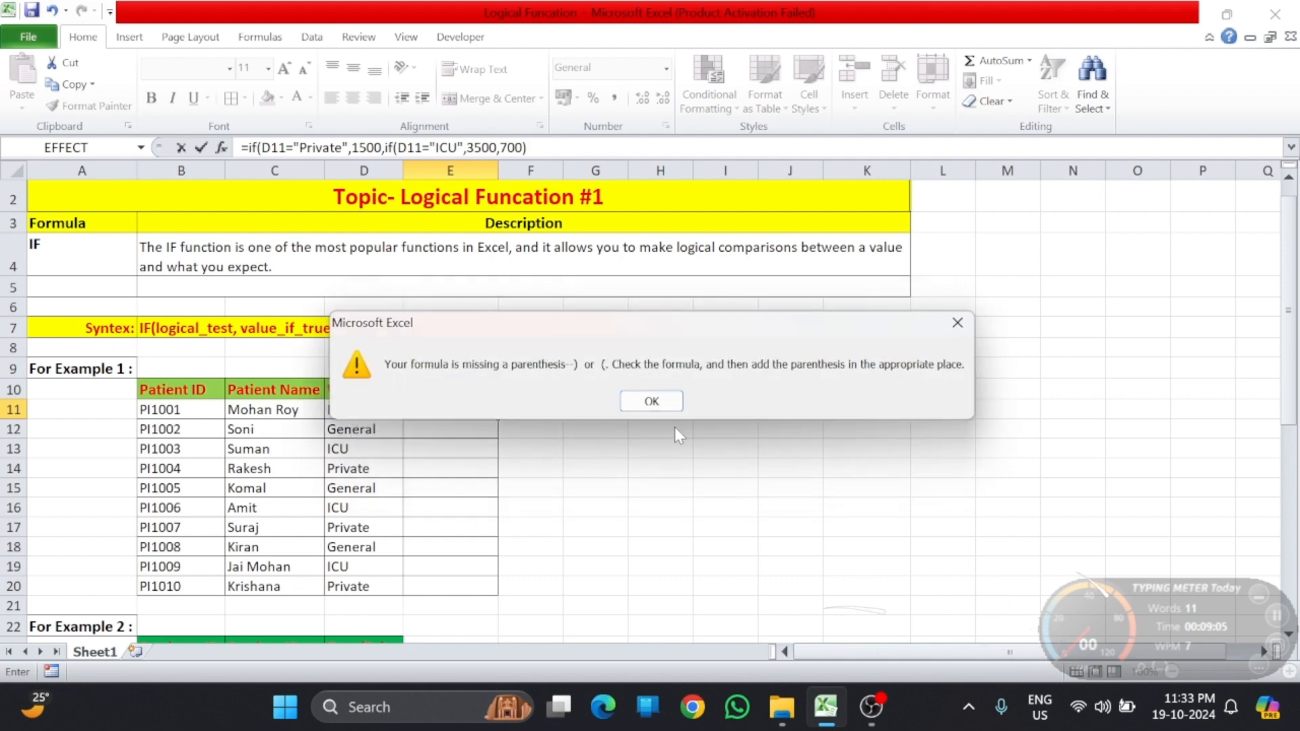
click(651, 402)
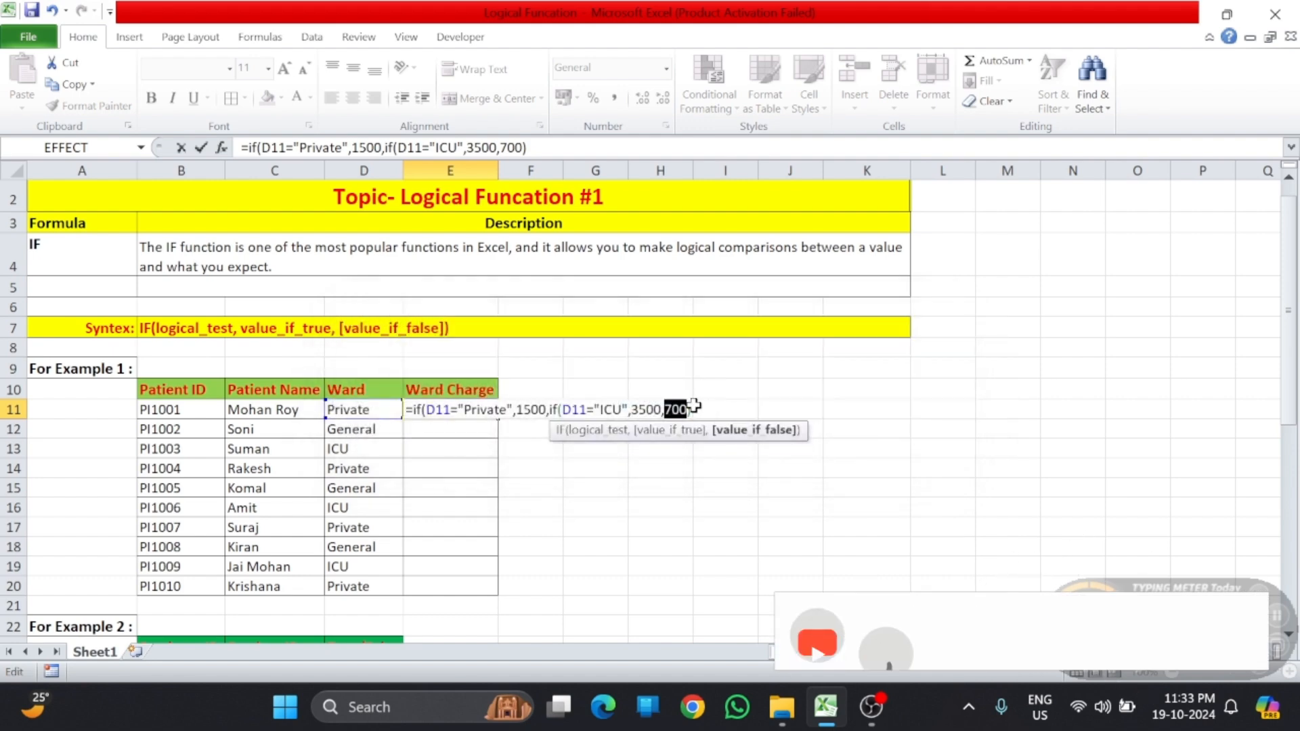
key(Right)
key(Right)
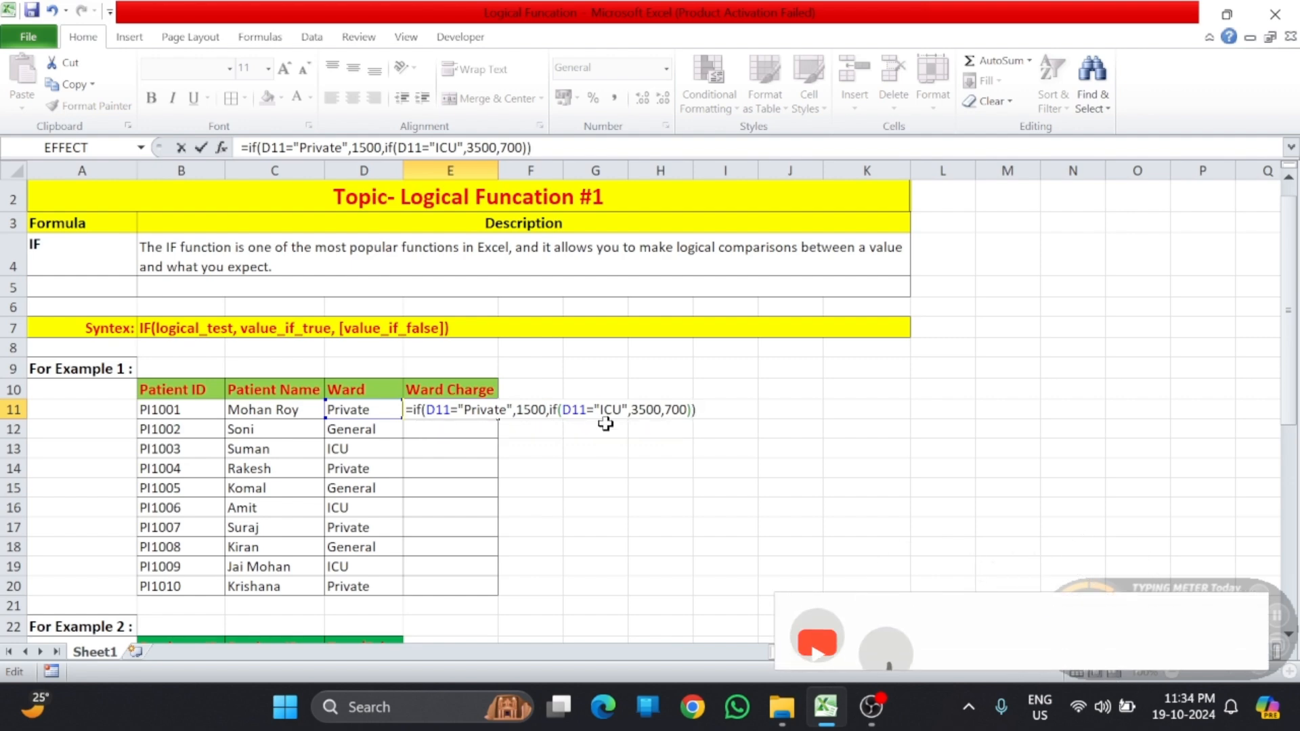
key(Return)
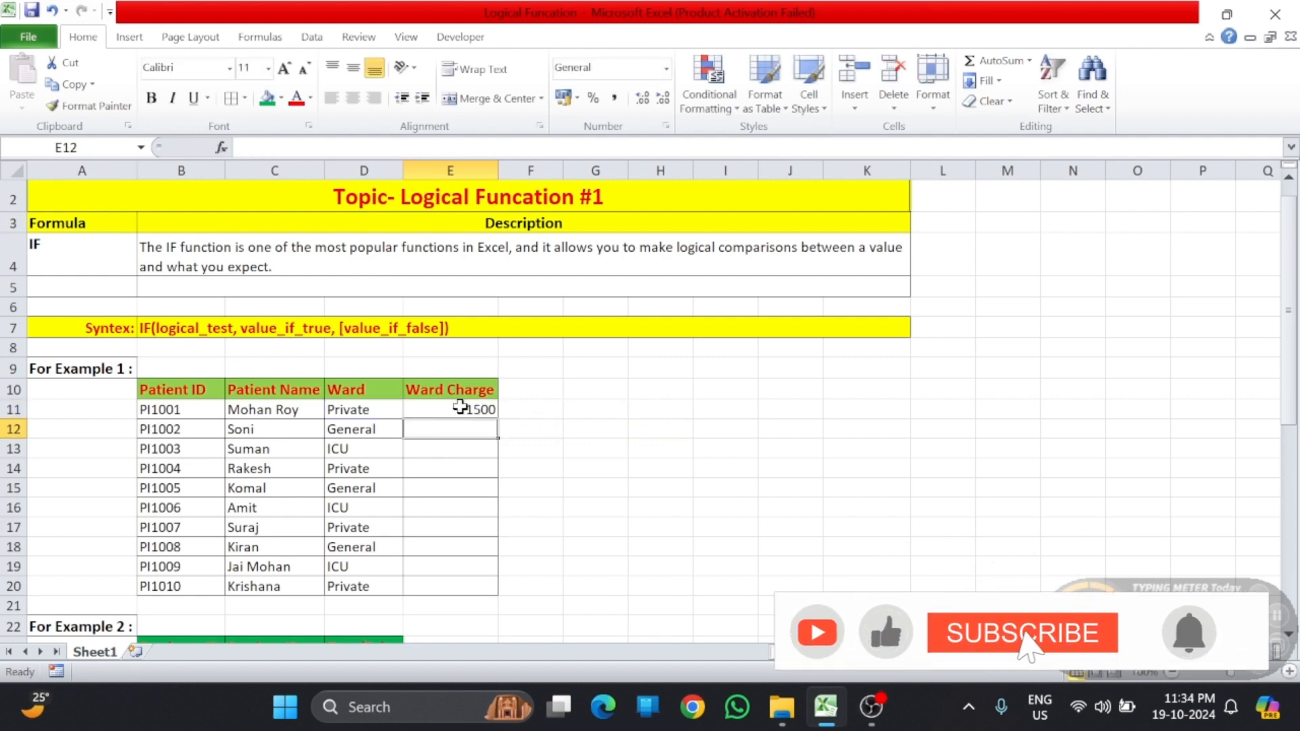
Fill the Ward Charge formula from E11 down through E20 and check the first three patient rows.
click(493, 415)
drag(499, 419, 495, 522)
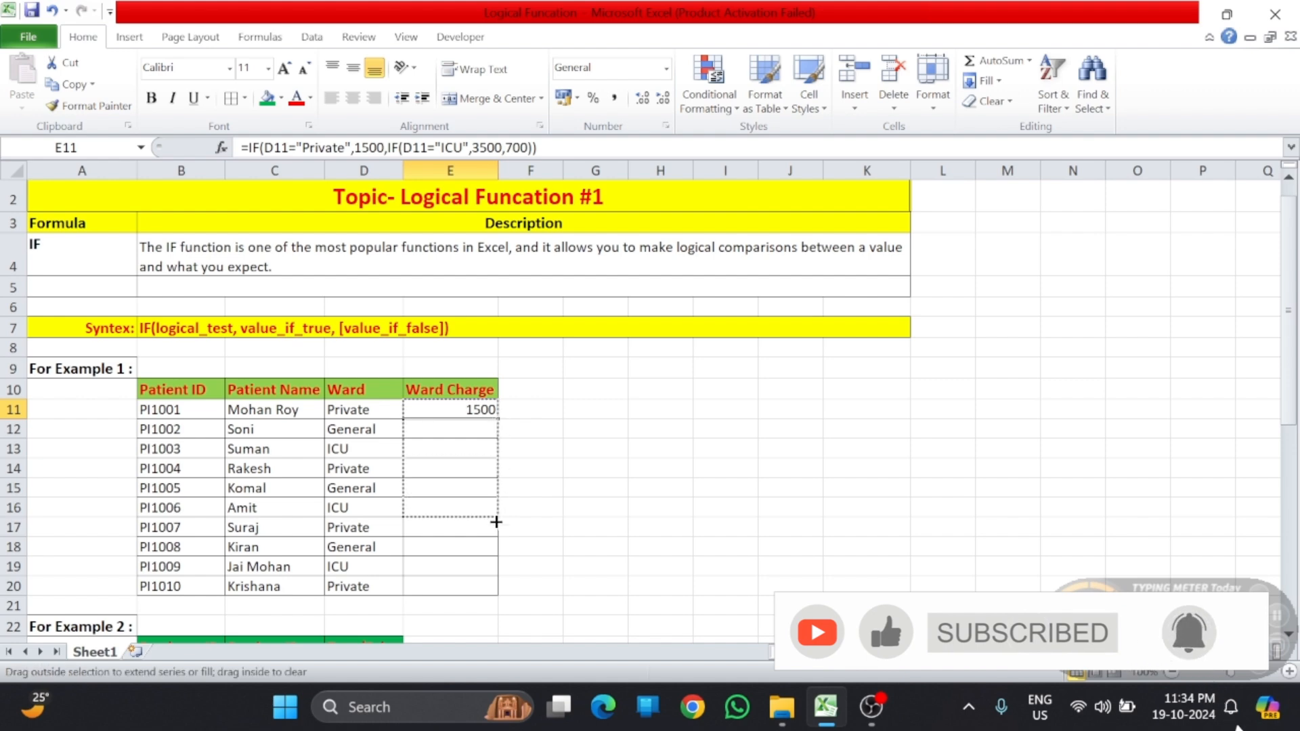
drag(495, 591, 496, 593)
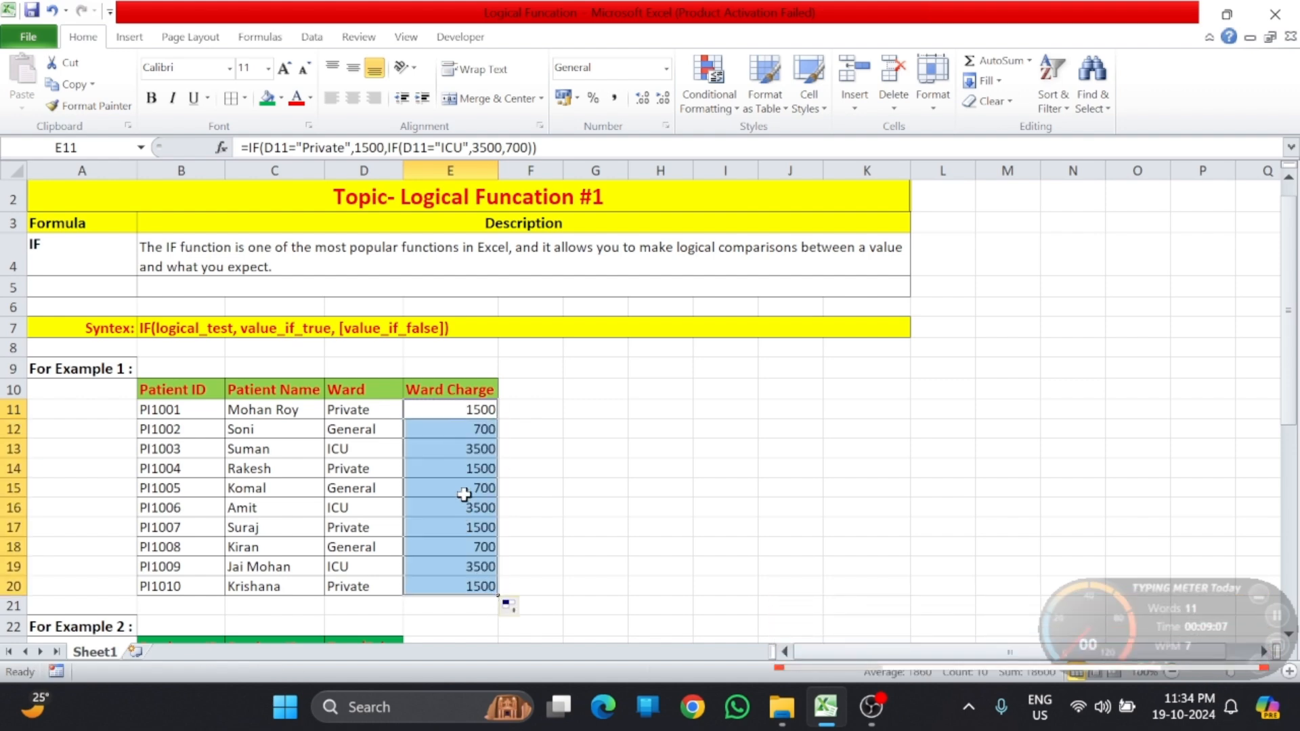
click(455, 413)
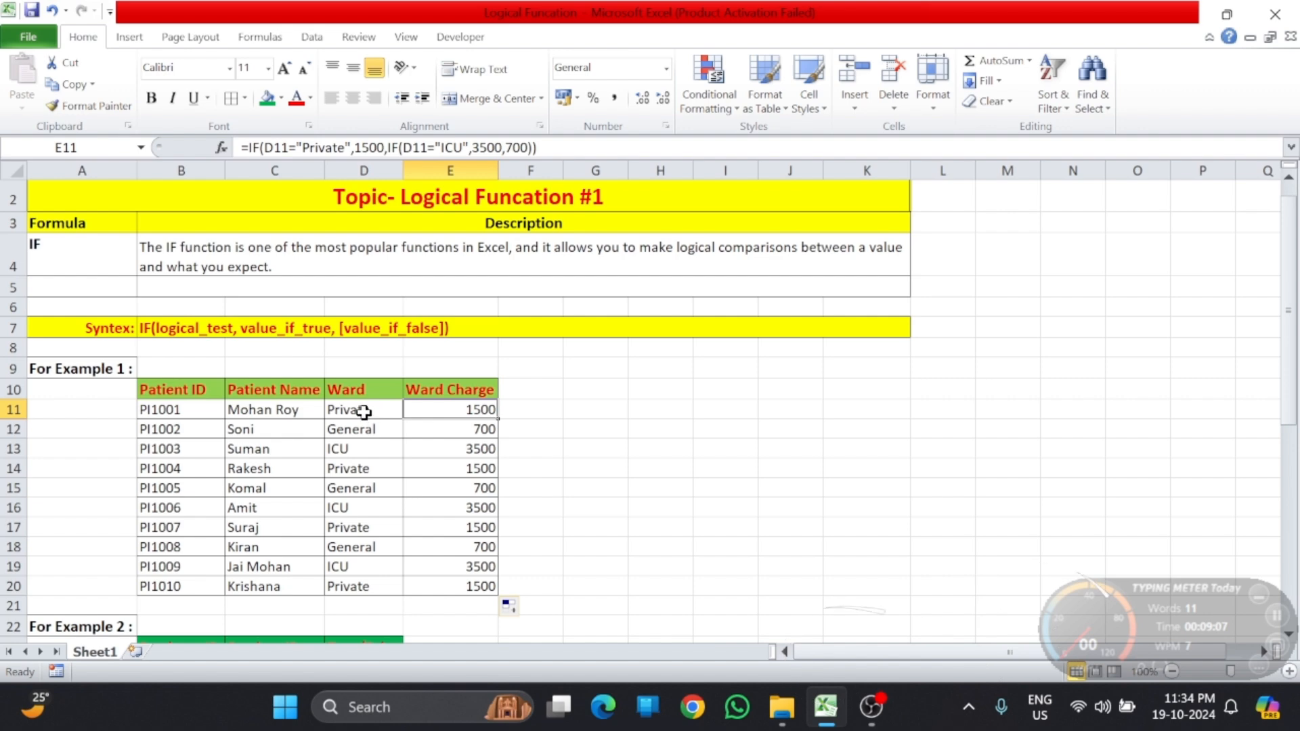
drag(386, 427, 453, 427)
click(451, 429)
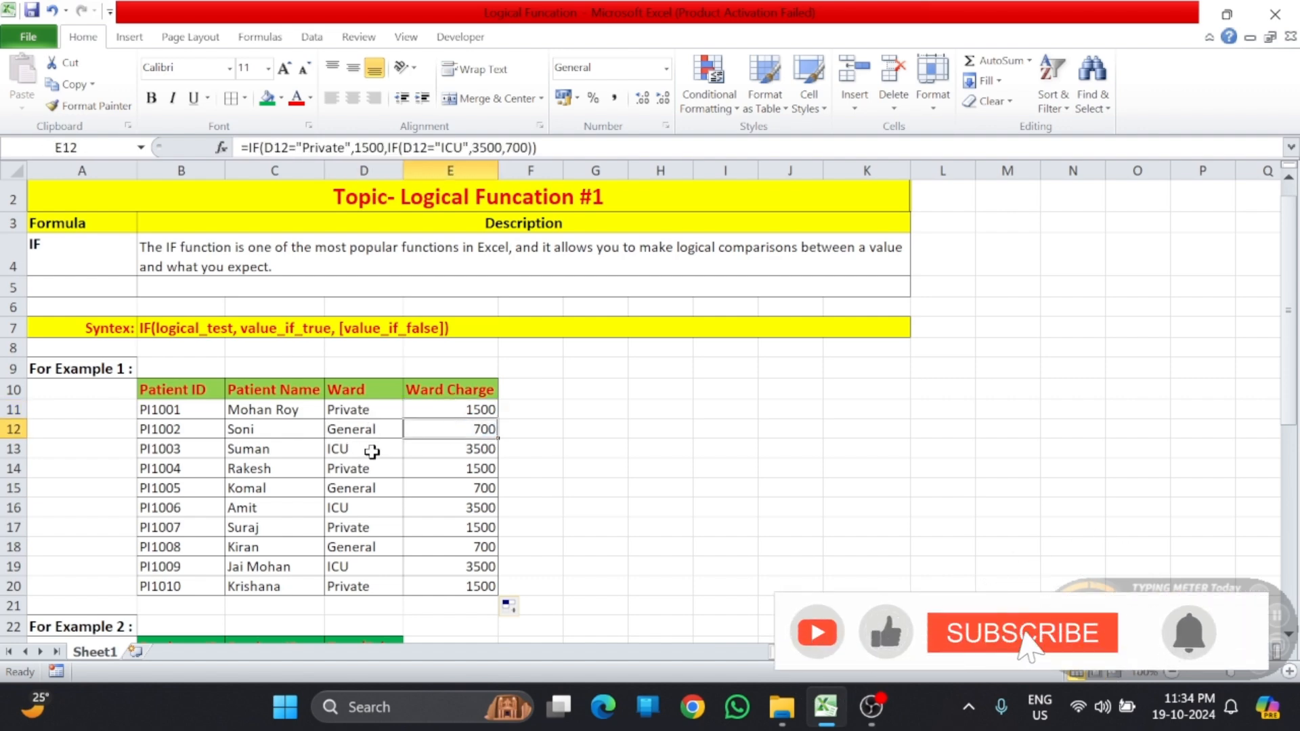
click(473, 450)
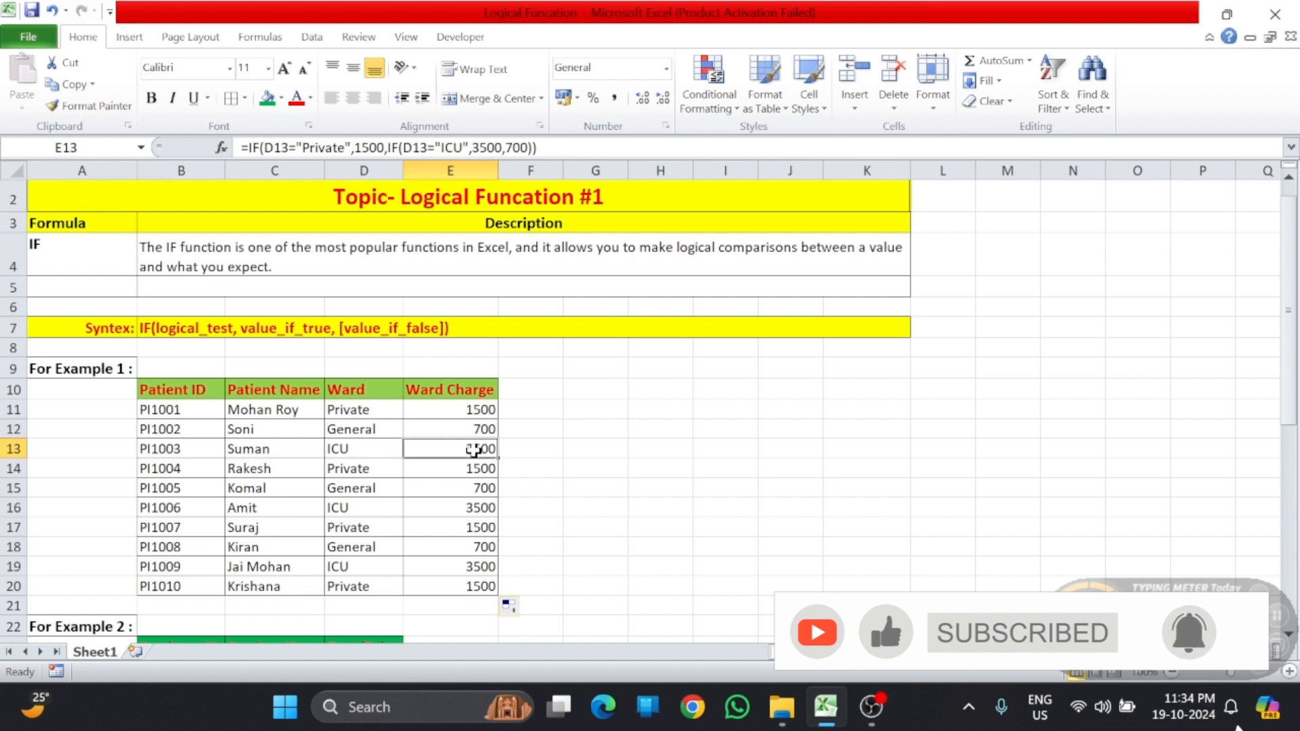
Examine the Example 2 table's two product ID columns and its empty True/False column.
key(Down)
key(Down)
key(Down)
key(Down)
key(Down)
key(Down)
key(Down)
key(Down)
key(Down)
key(Down)
key(Down)
key(Down)
key(Down)
key(Down)
key(Down)
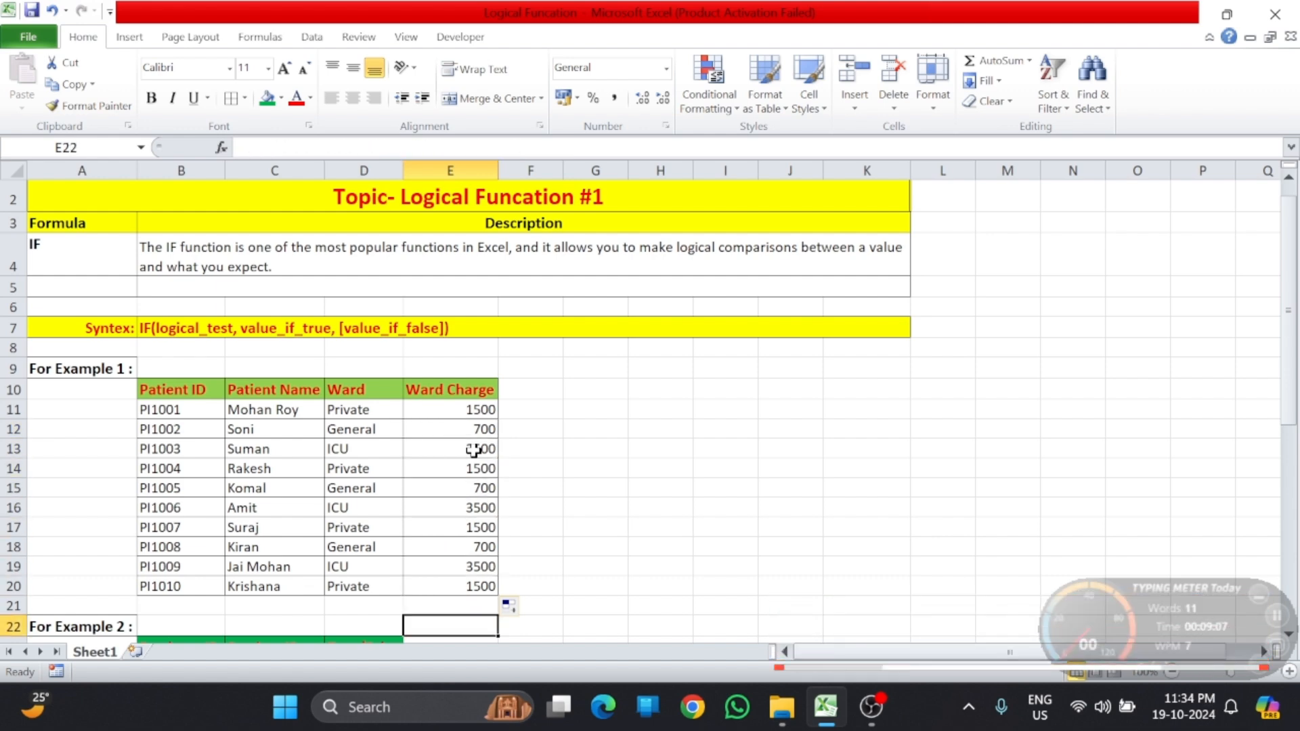
key(Down)
key(Down)
key(Down)
key(Down)
key(Down)
key(Down)
key(Down)
key(Down)
key(Down)
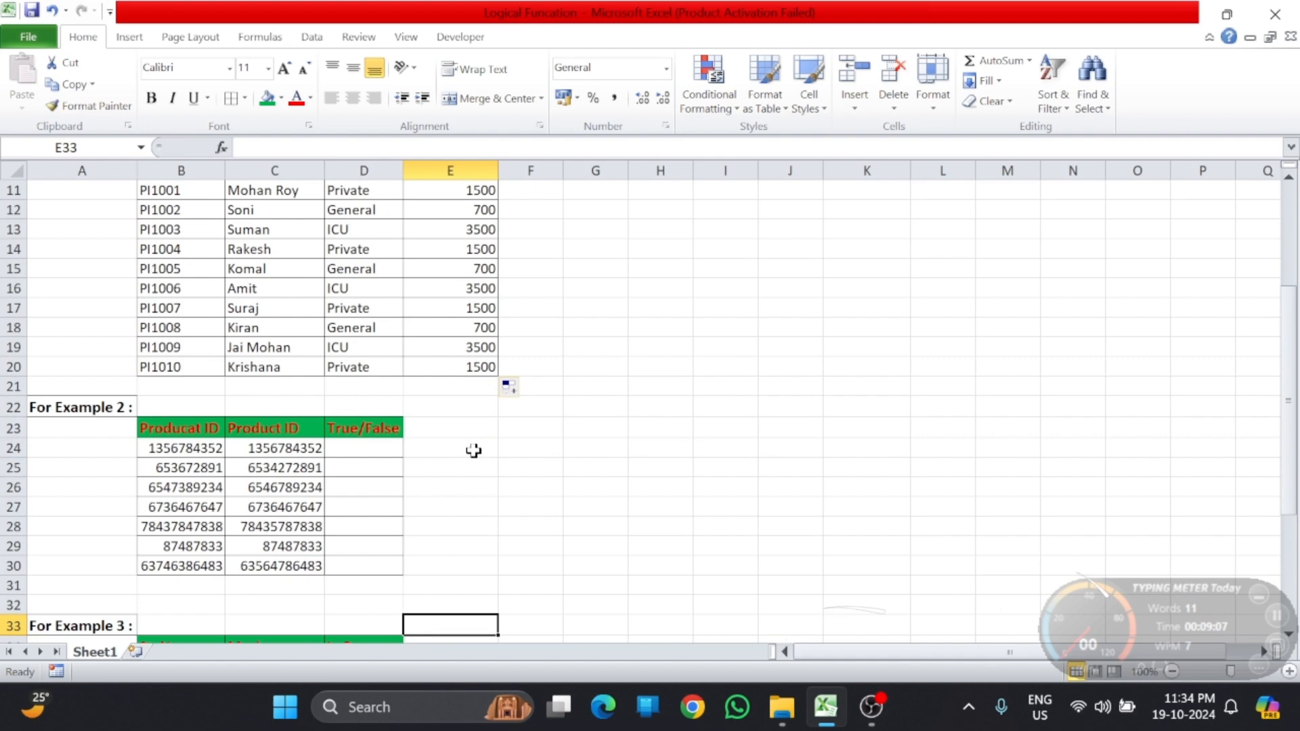
key(Up)
key(Up)
key(Up)
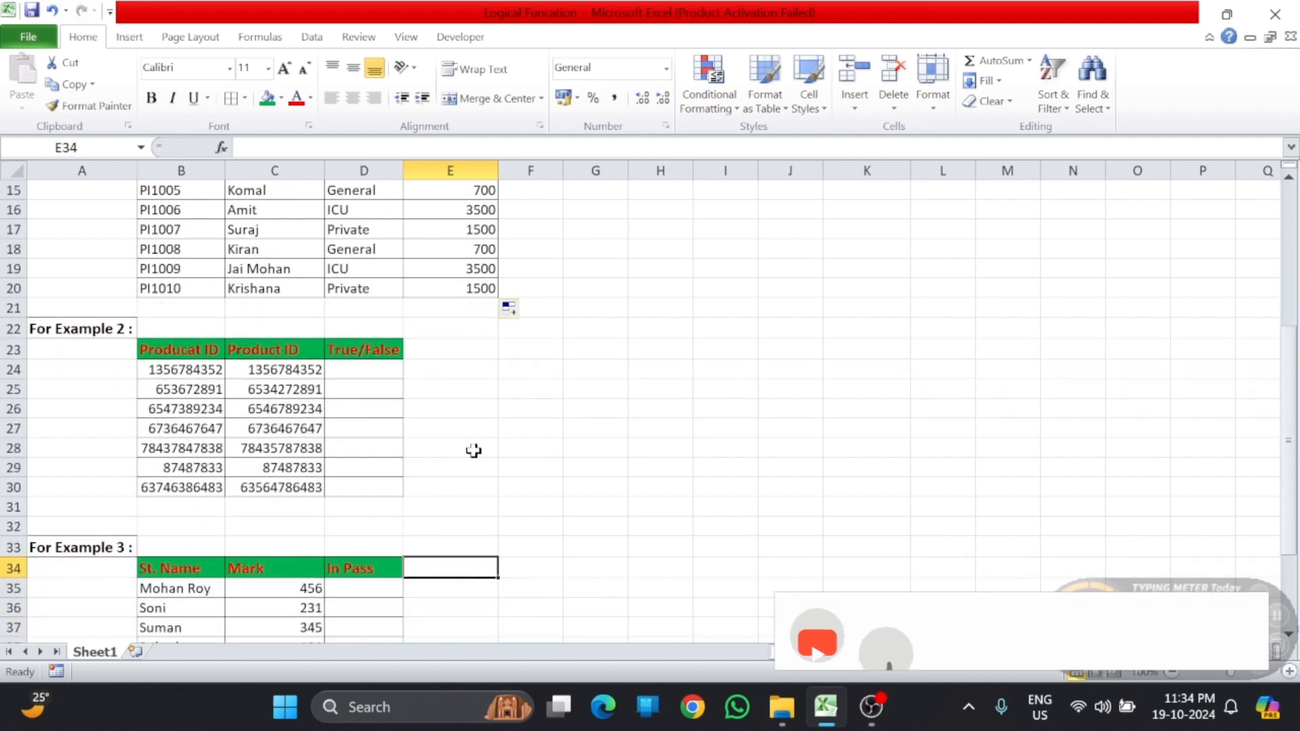
drag(175, 365, 261, 369)
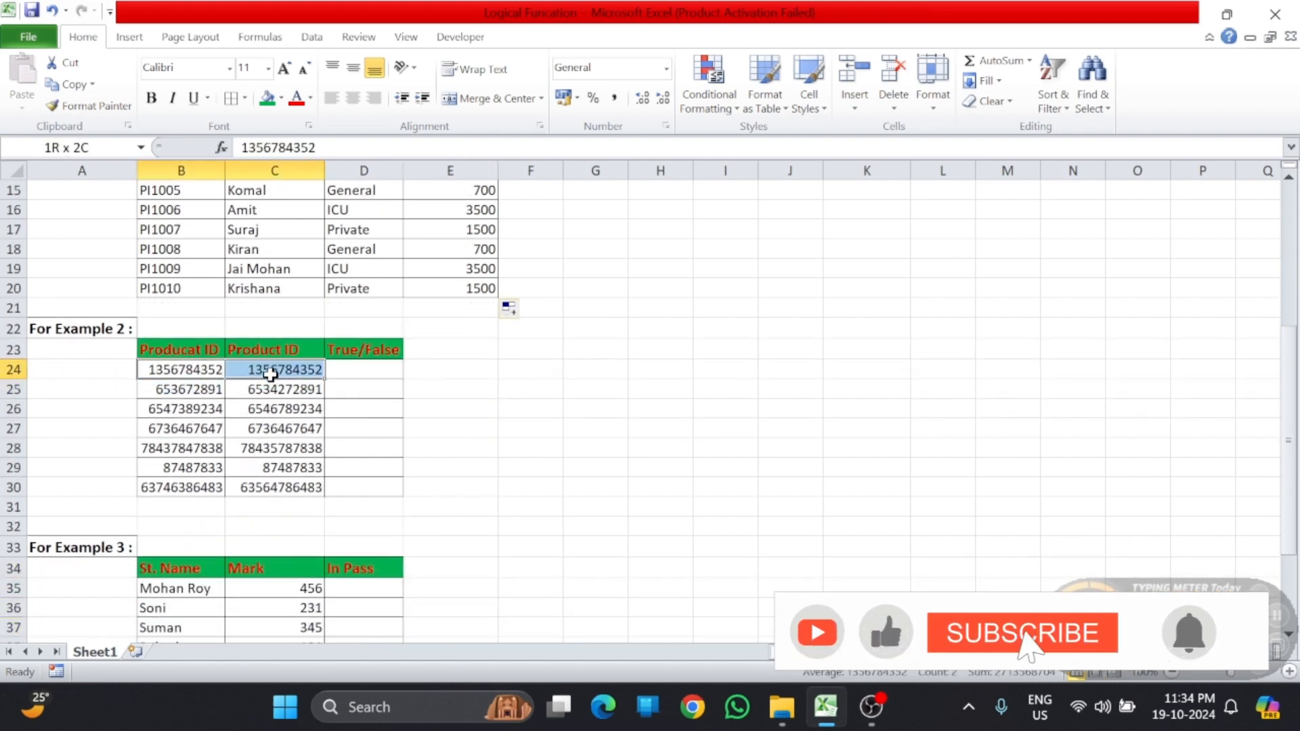
click(372, 374)
drag(180, 368, 176, 450)
drag(284, 371, 298, 506)
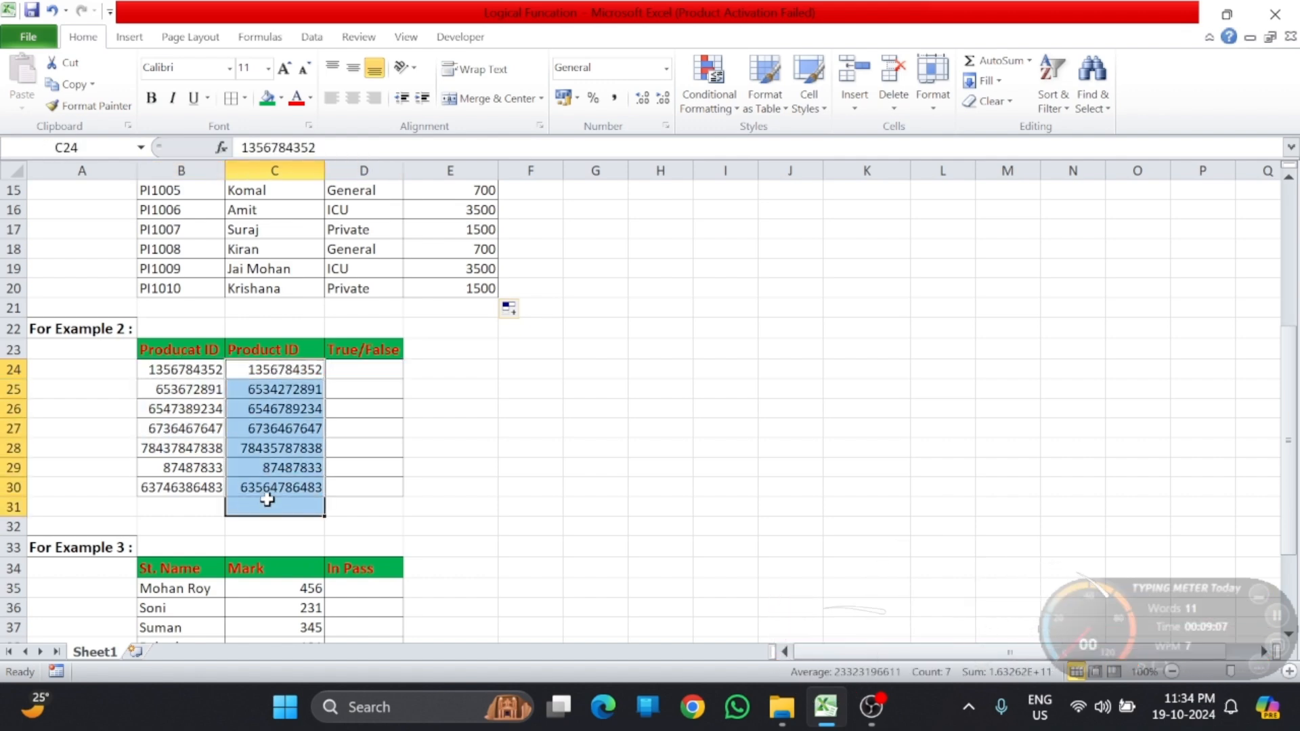
Start an IF formula in cell D24 with the logical test B24=C24.
click(354, 370)
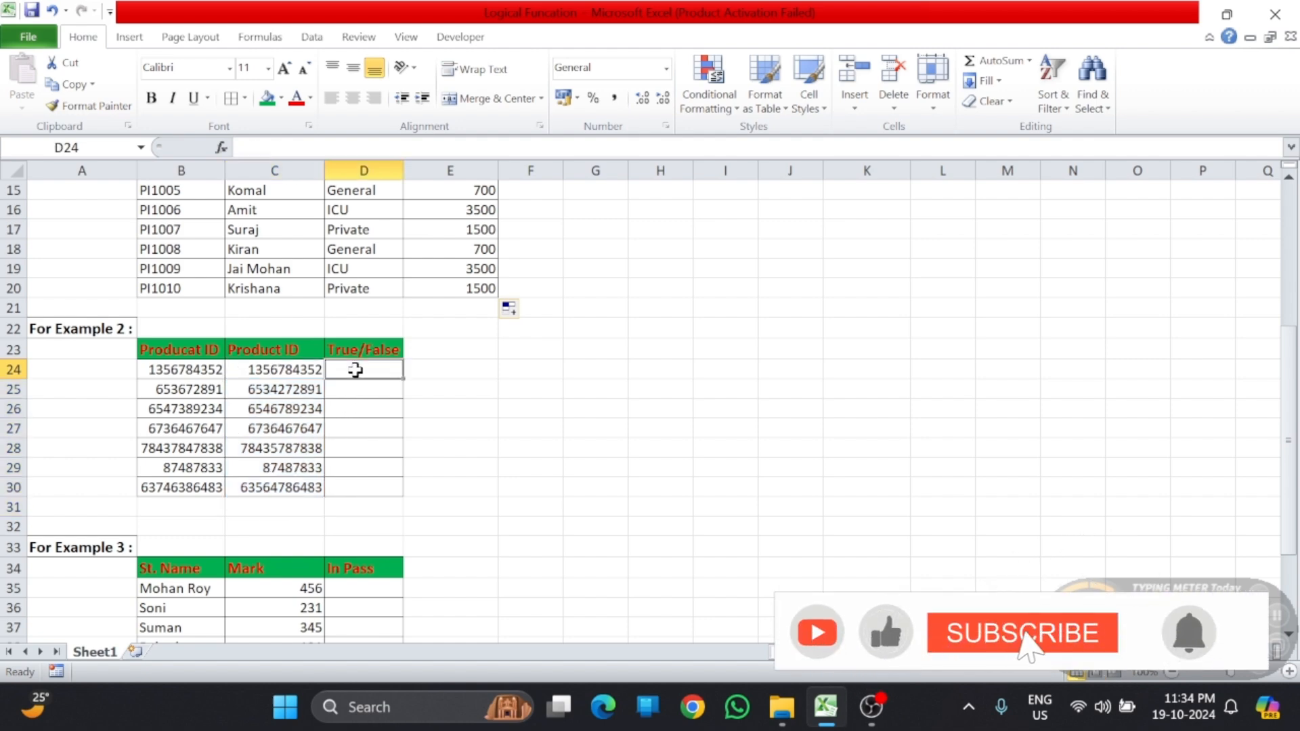
text(=if)
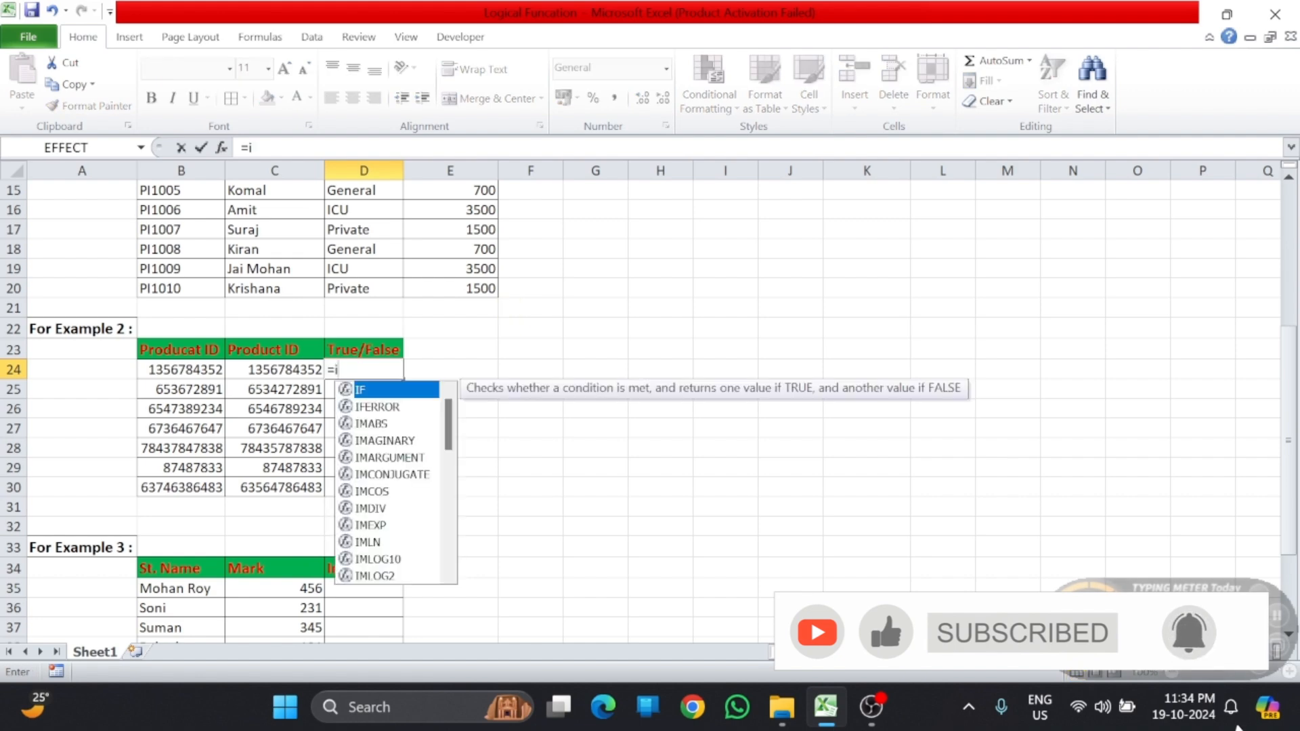
text(()
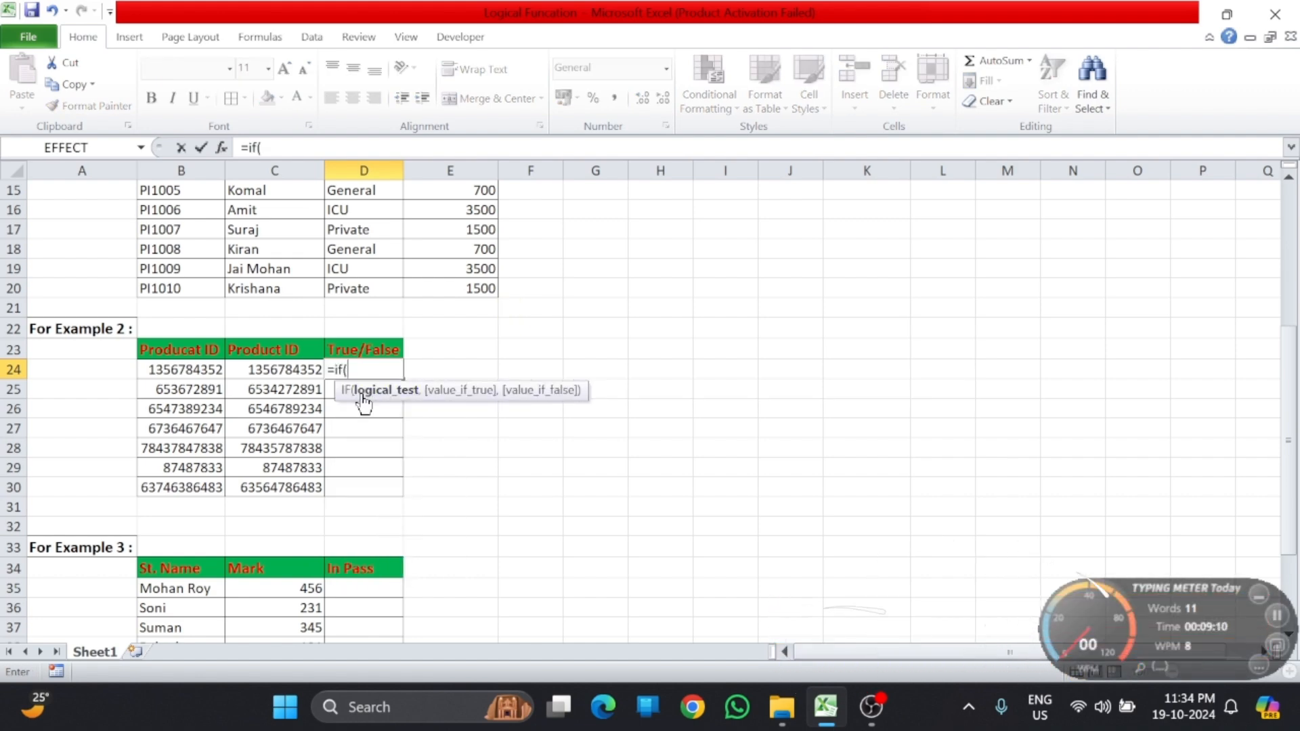
click(197, 369)
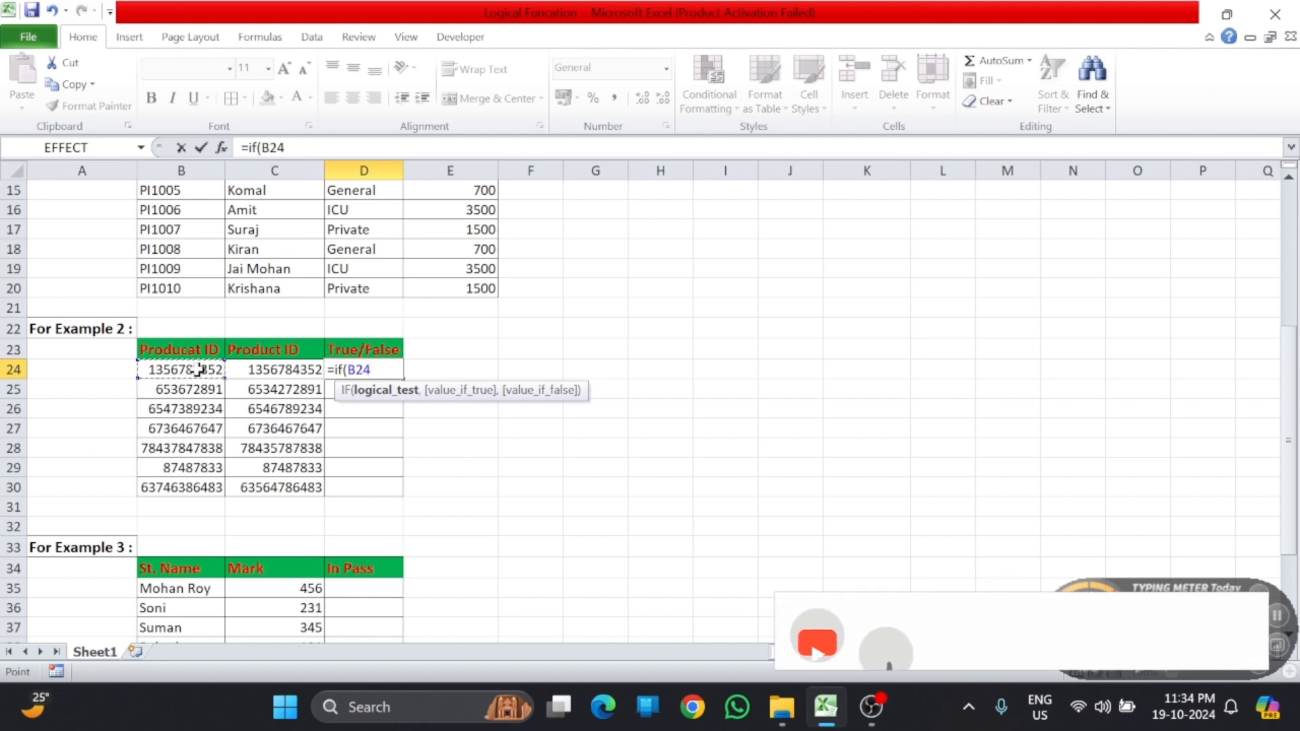
text(=)
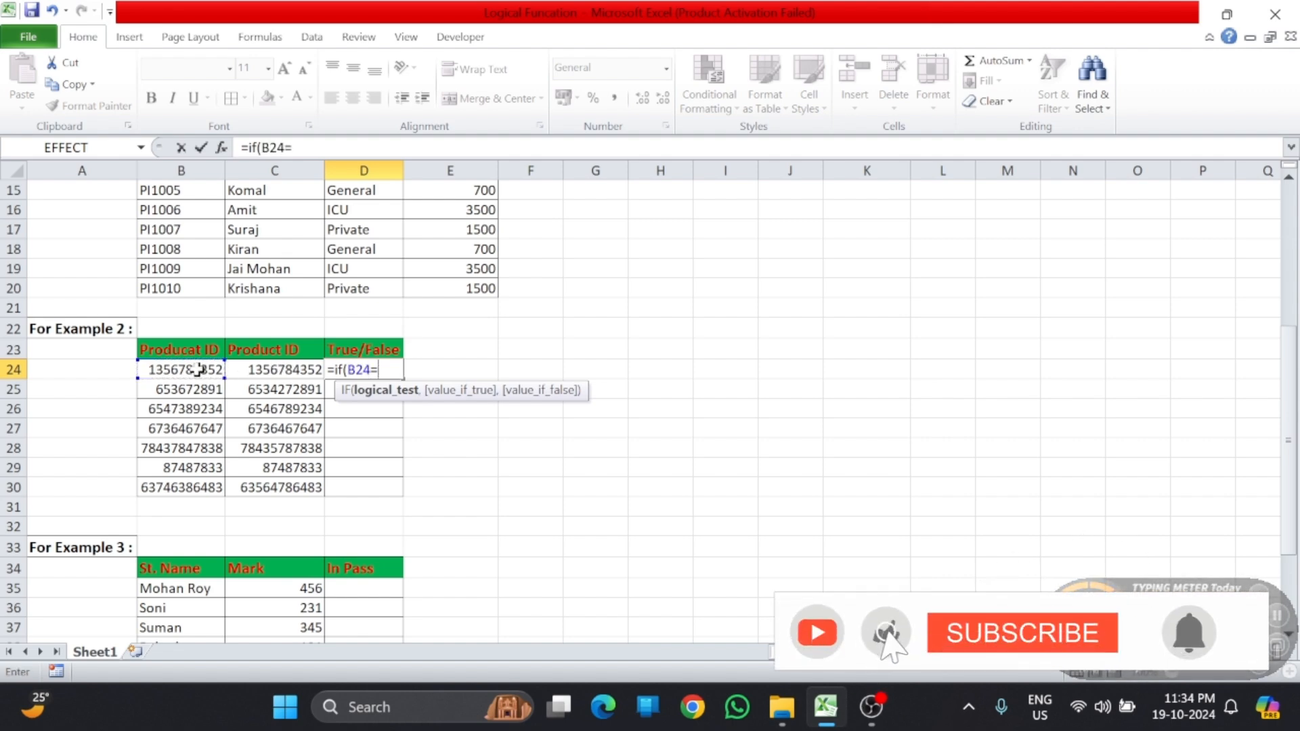
click(259, 369)
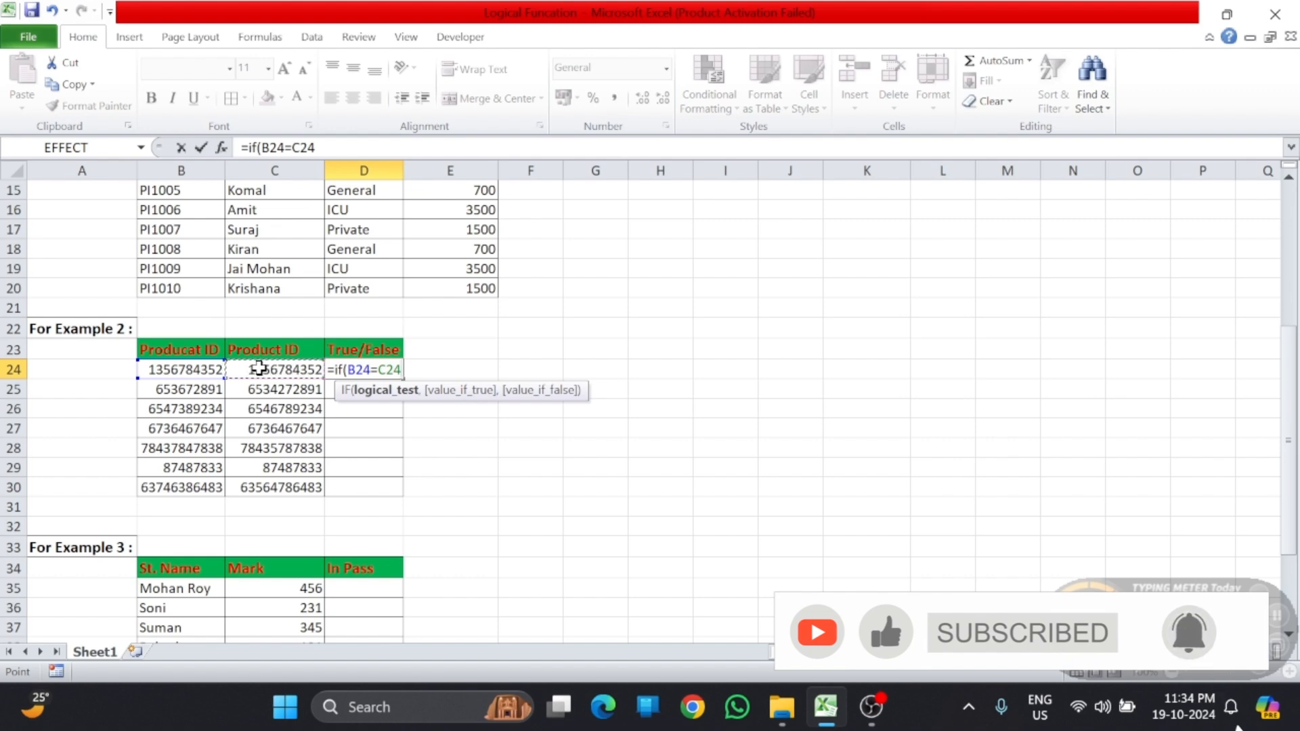
Give the D24 formula "True" as its value if true and "False" as its value if false, and enter it.
text(,")
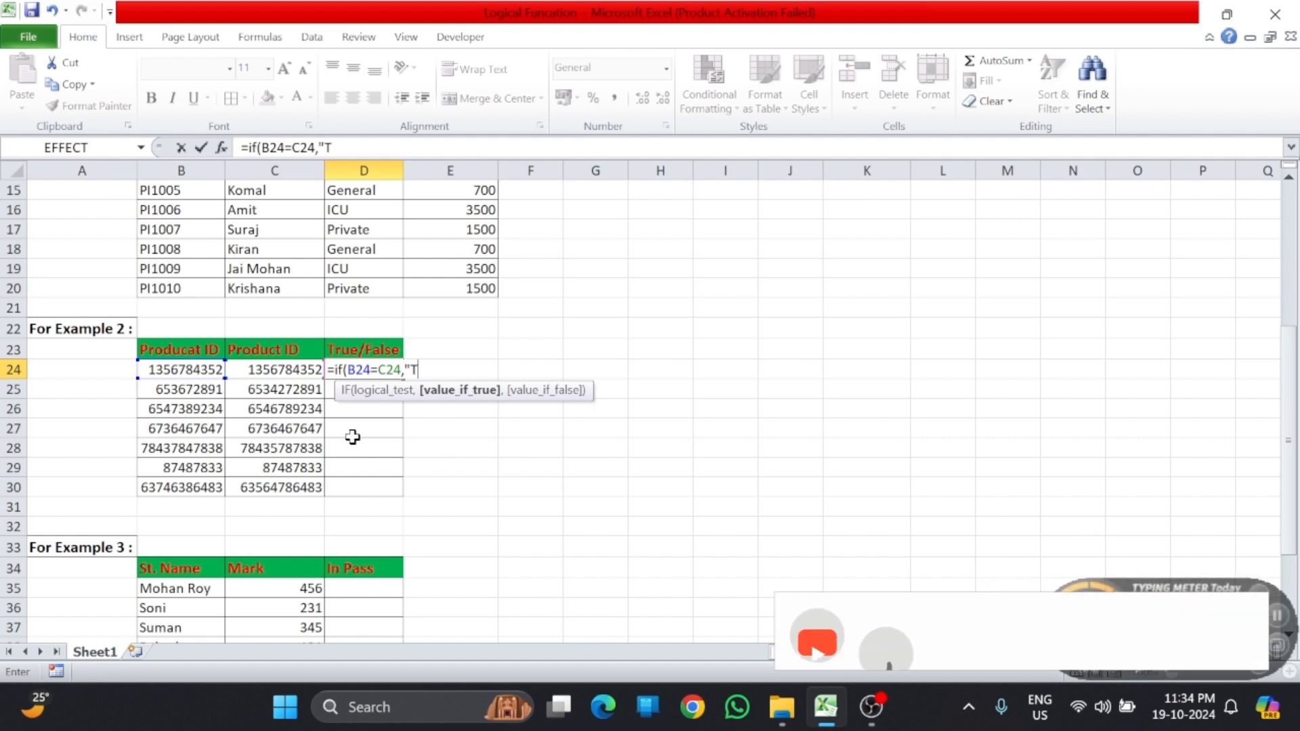
text(True)
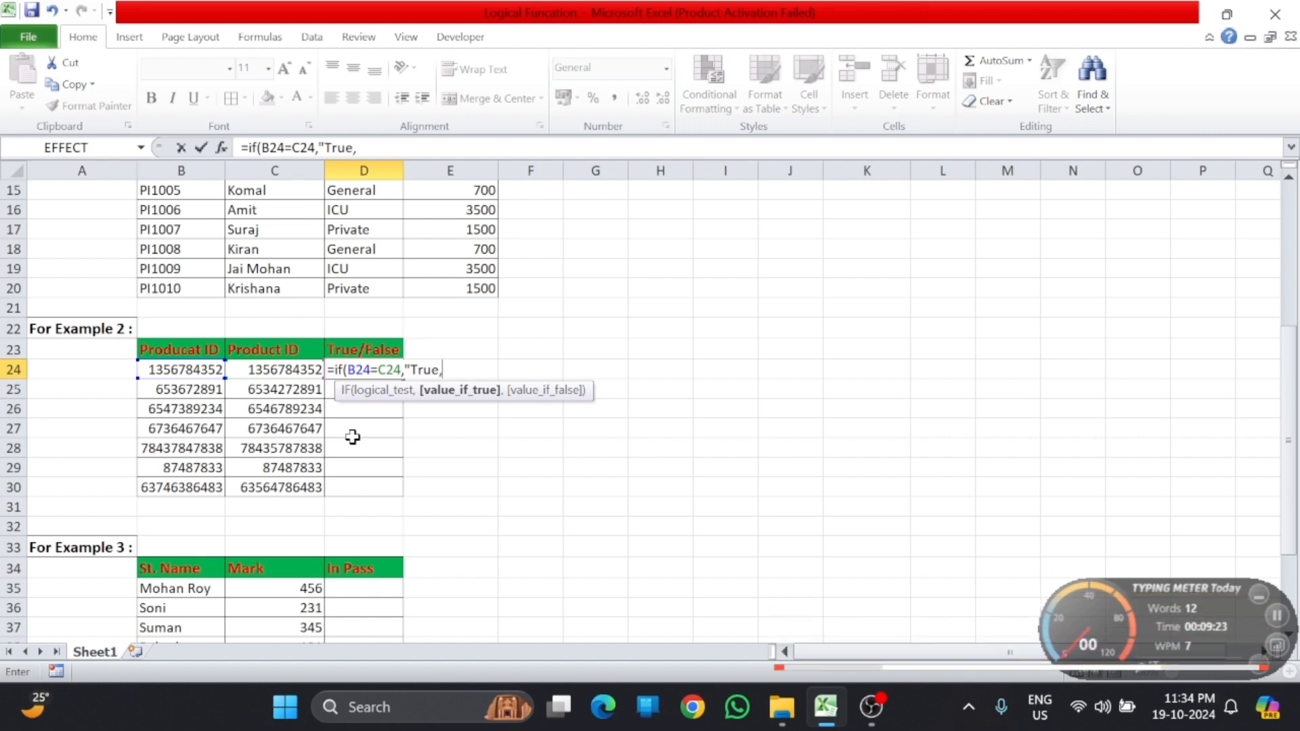
text(",)
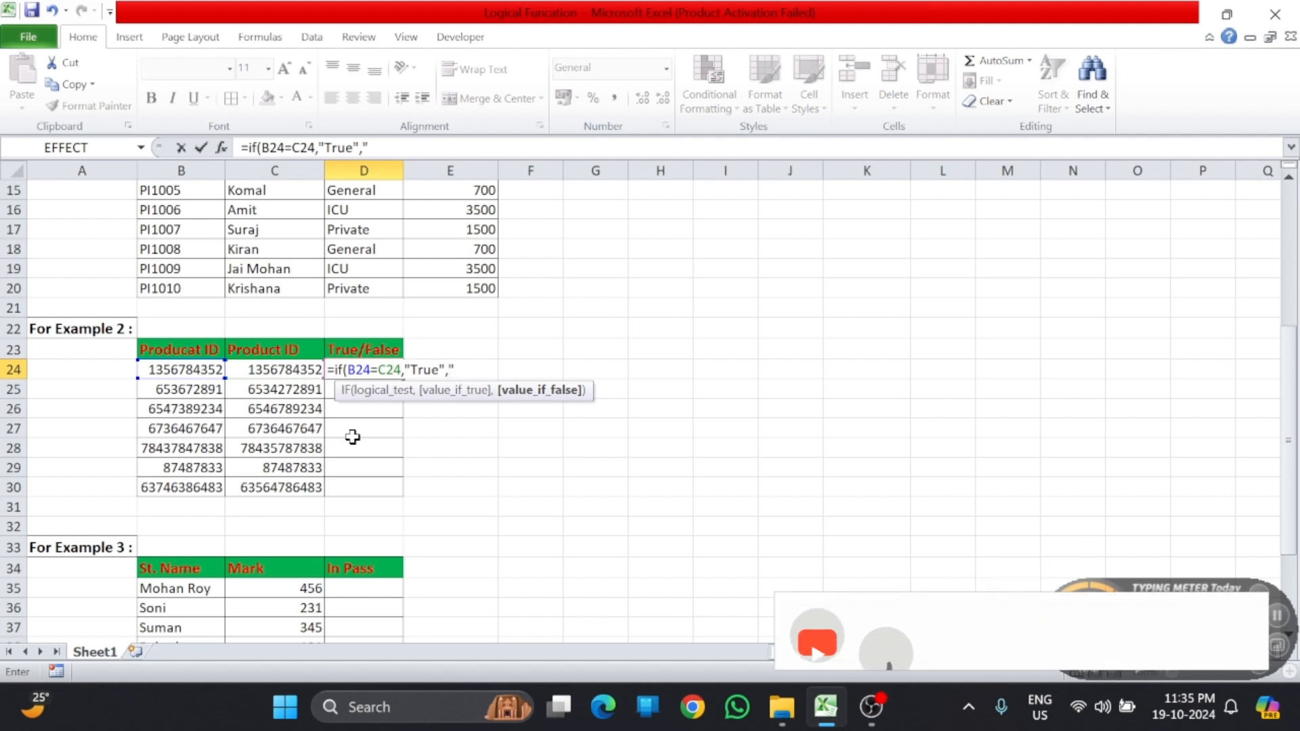
text("f)
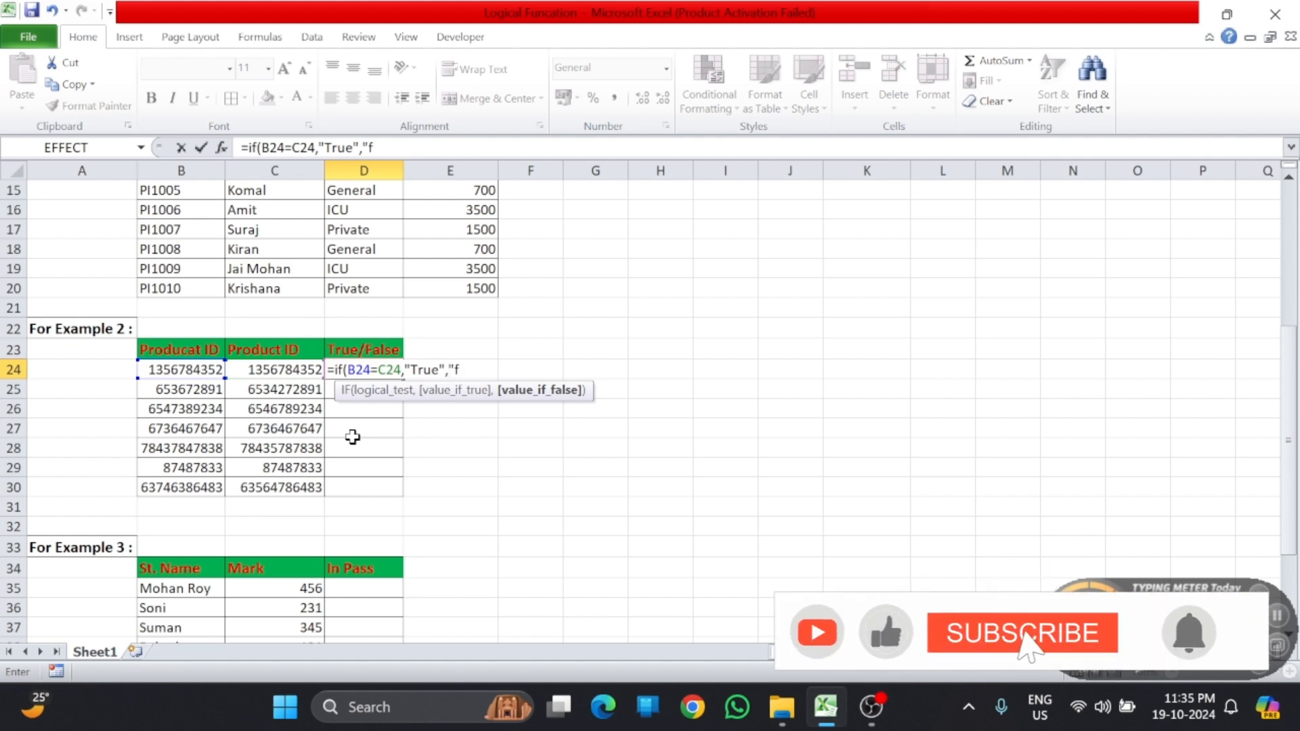
key(BackSpace)
text(F)
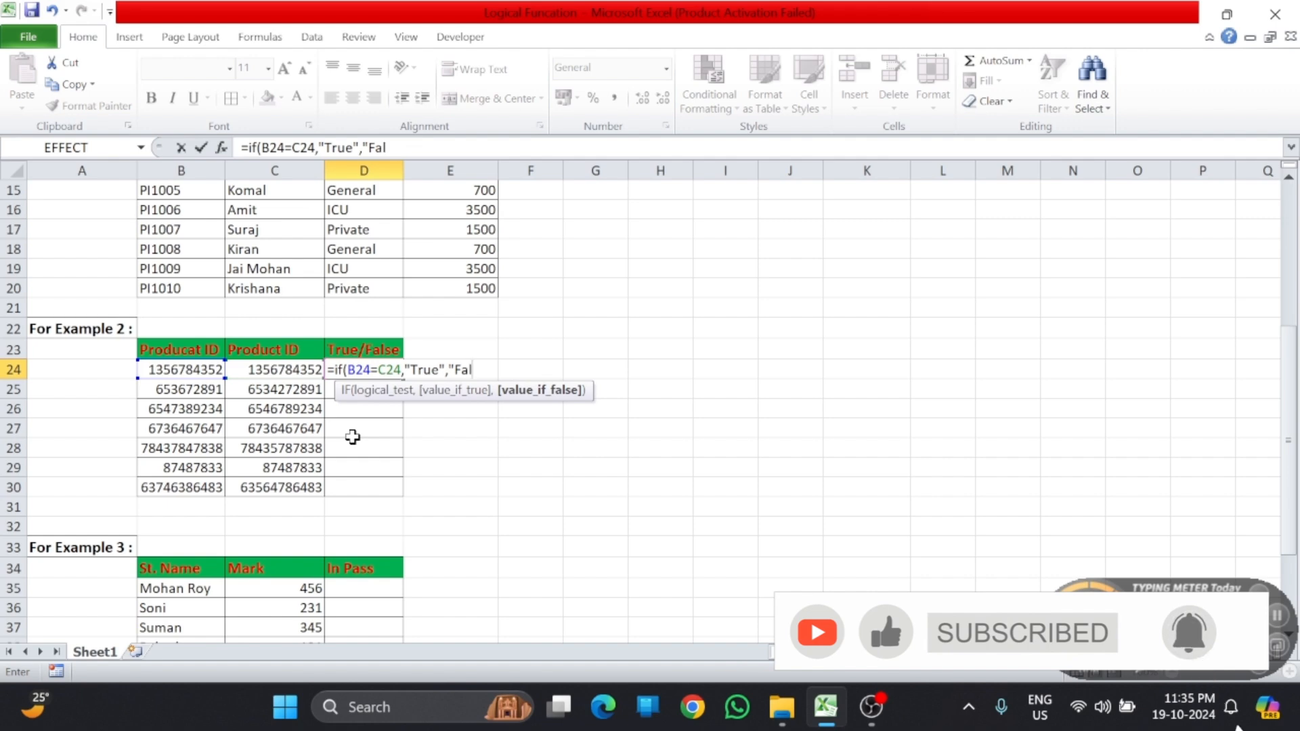
text(alse)
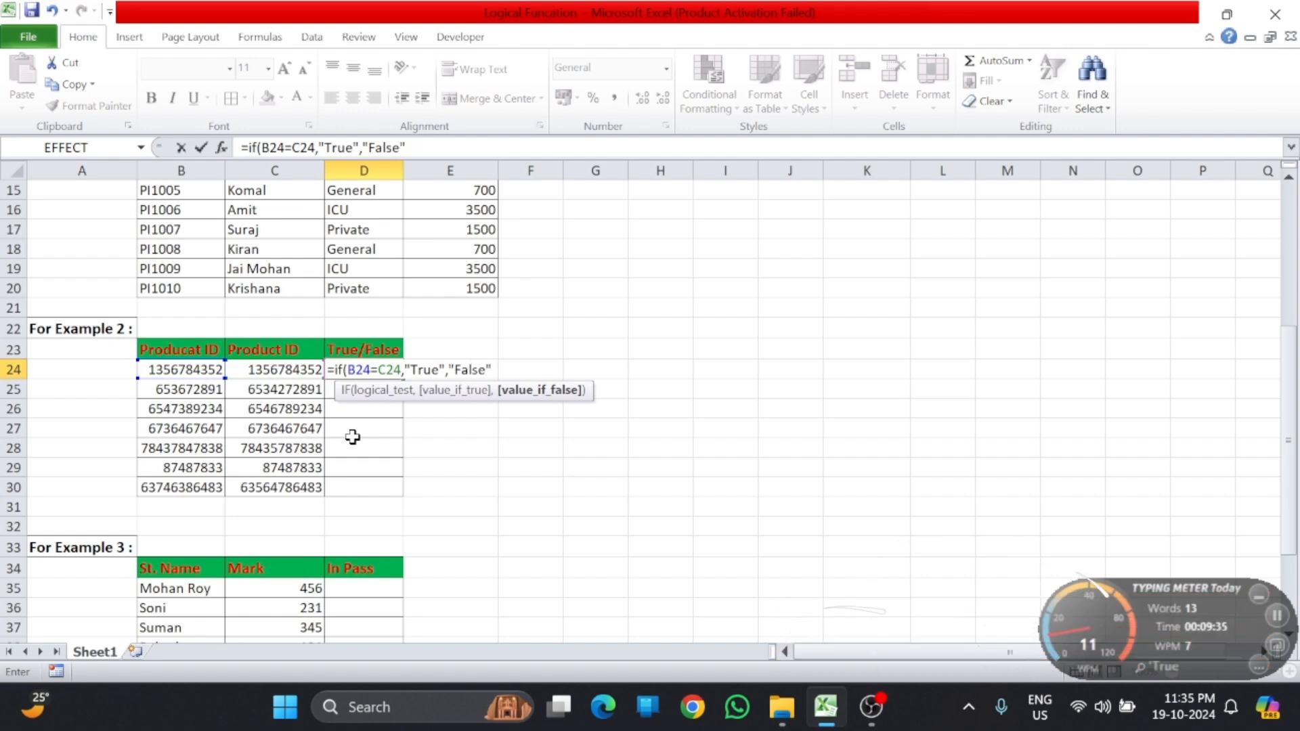
key(Return)
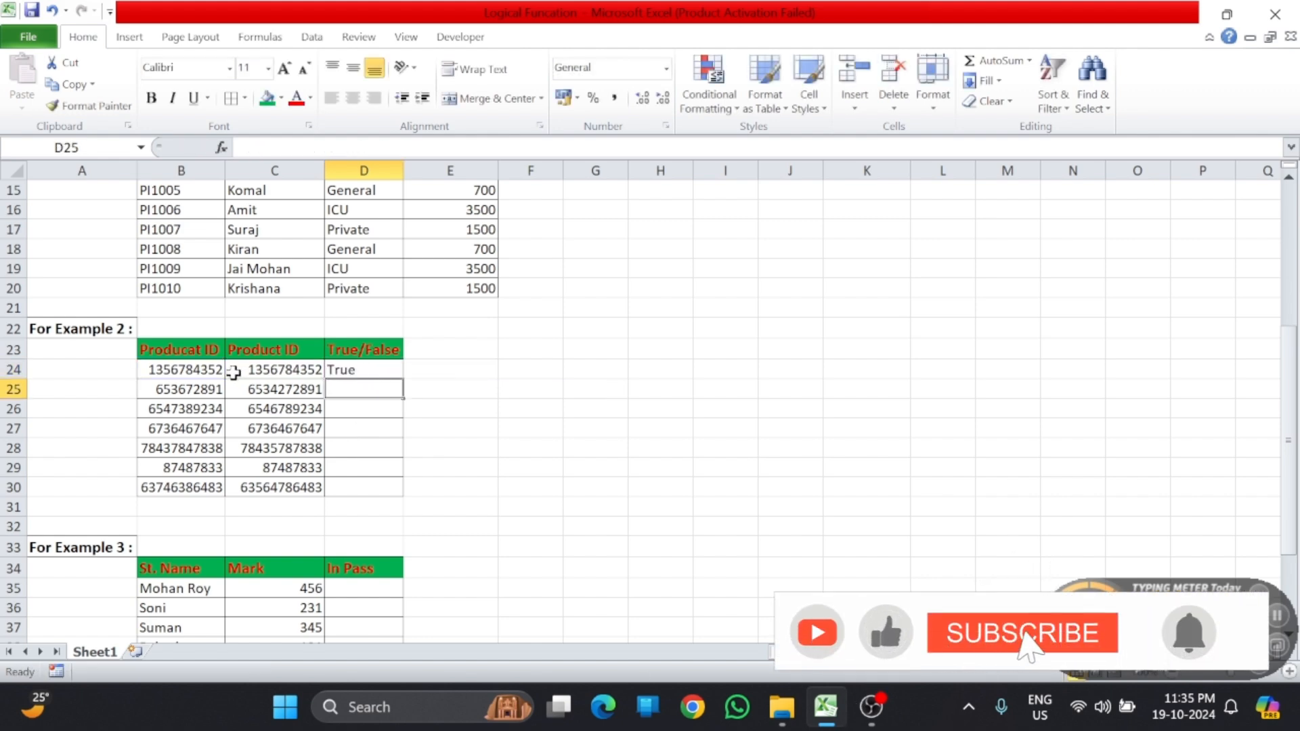
Fill the True/False formula from D24 down through D30 and check several of the filled rows.
click(373, 370)
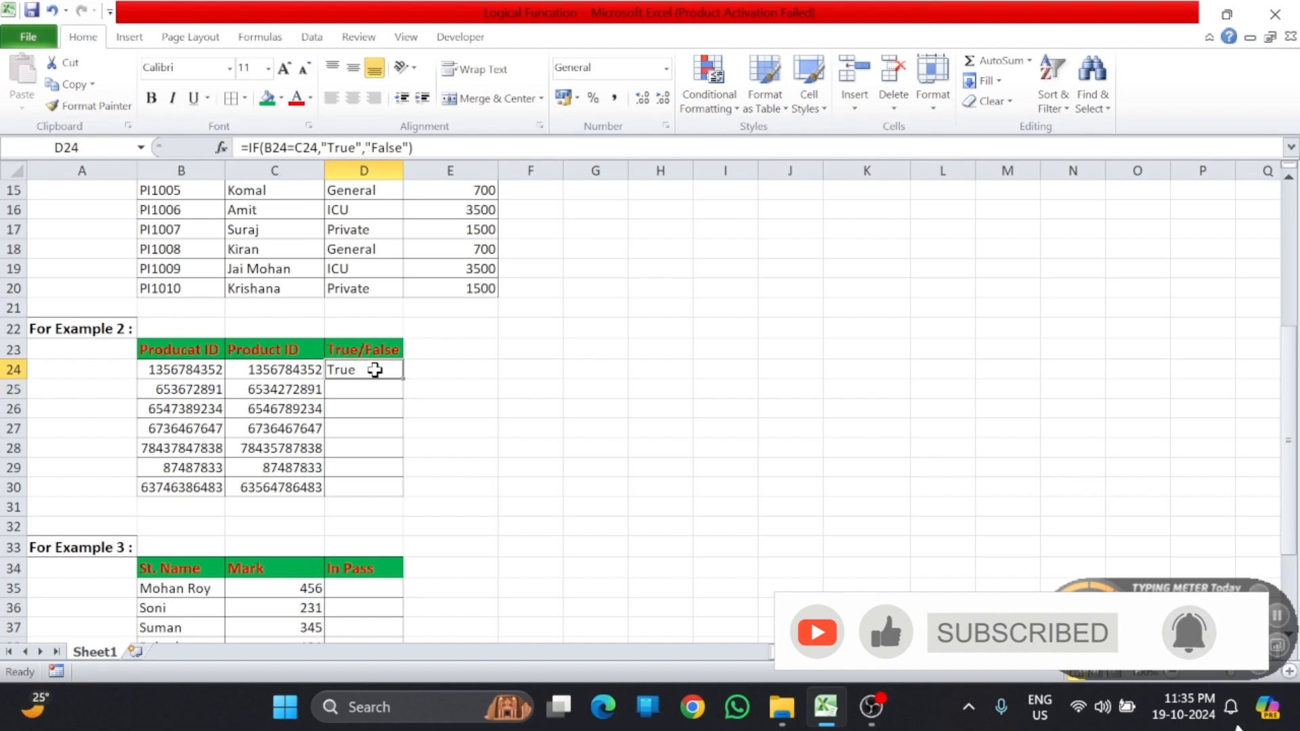
drag(406, 377, 404, 499)
click(350, 386)
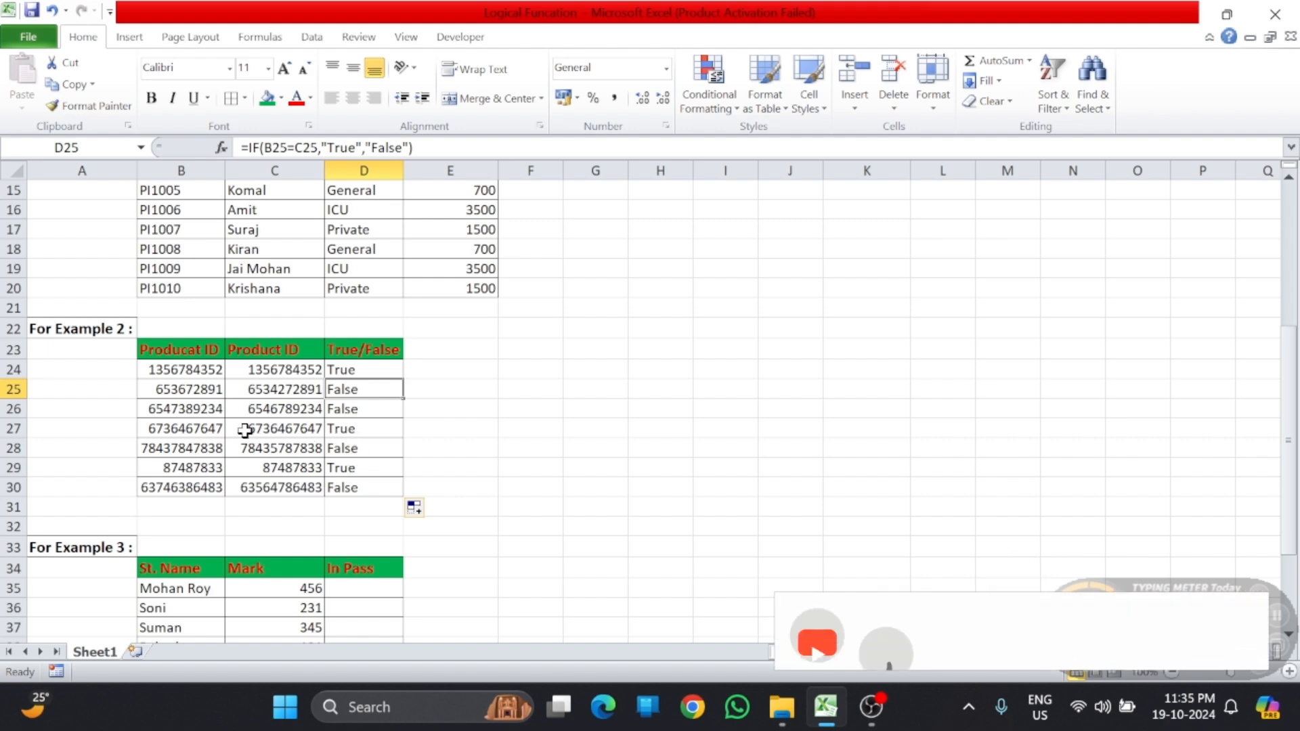
click(366, 427)
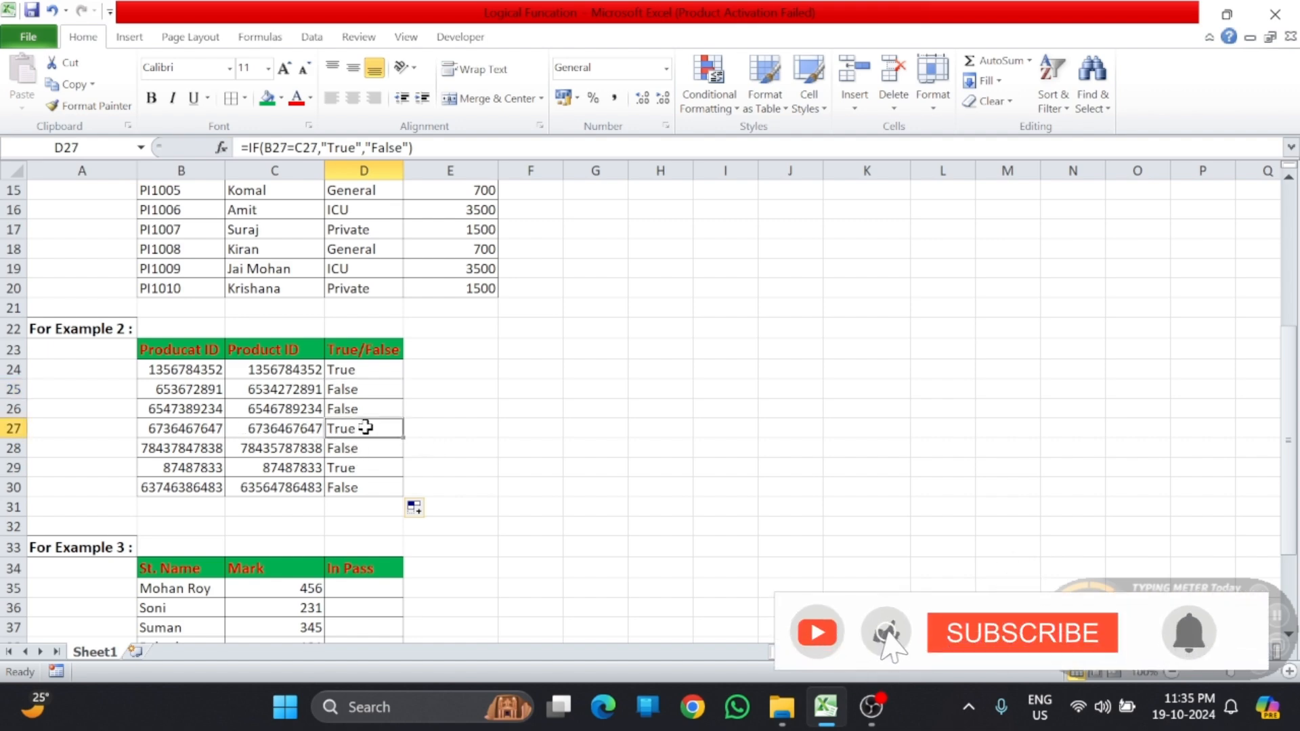
click(363, 372)
click(365, 449)
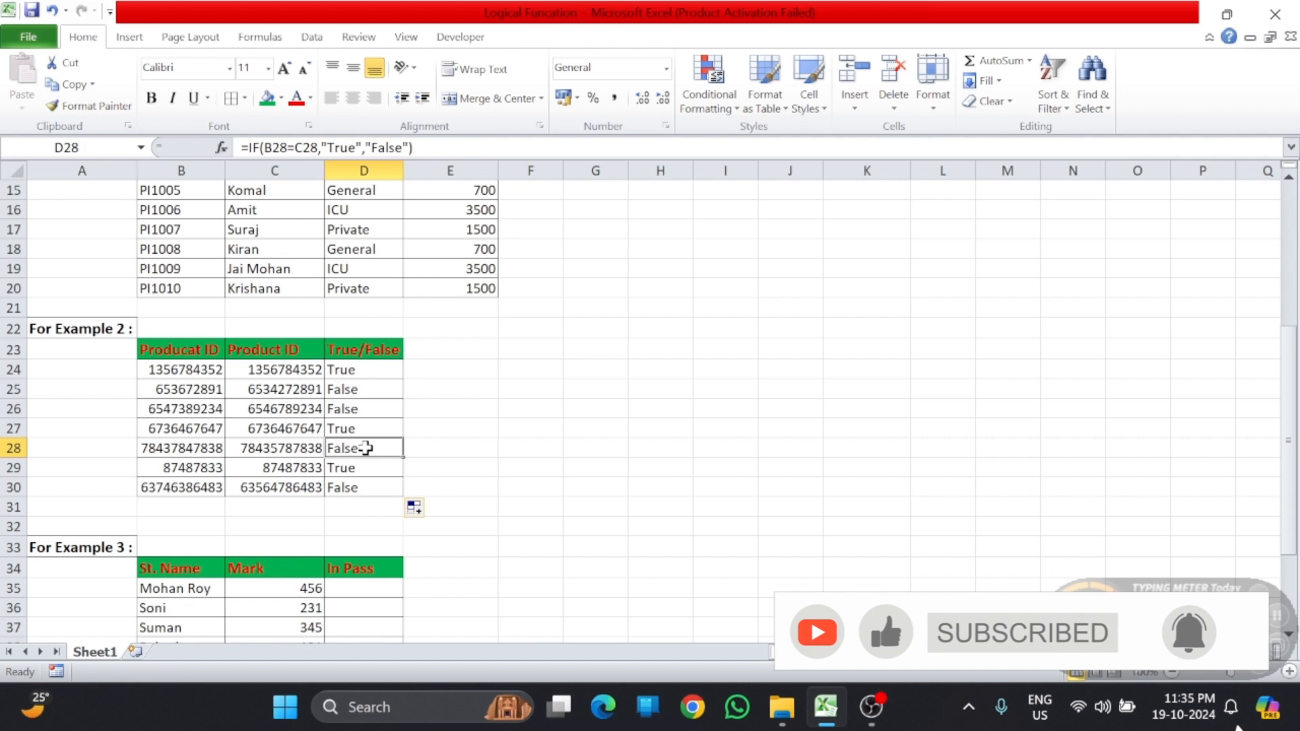
Examine the Example 3 table's student names and marks and its empty In Pass column.
key(Down)
key(Down)
key(Down)
key(Down)
key(Down)
key(Down)
key(Down)
key(Down)
key(Down)
key(Down)
key(Down)
key(Down)
key(Down)
key(Down)
key(Down)
key(Down)
key(Down)
key(Down)
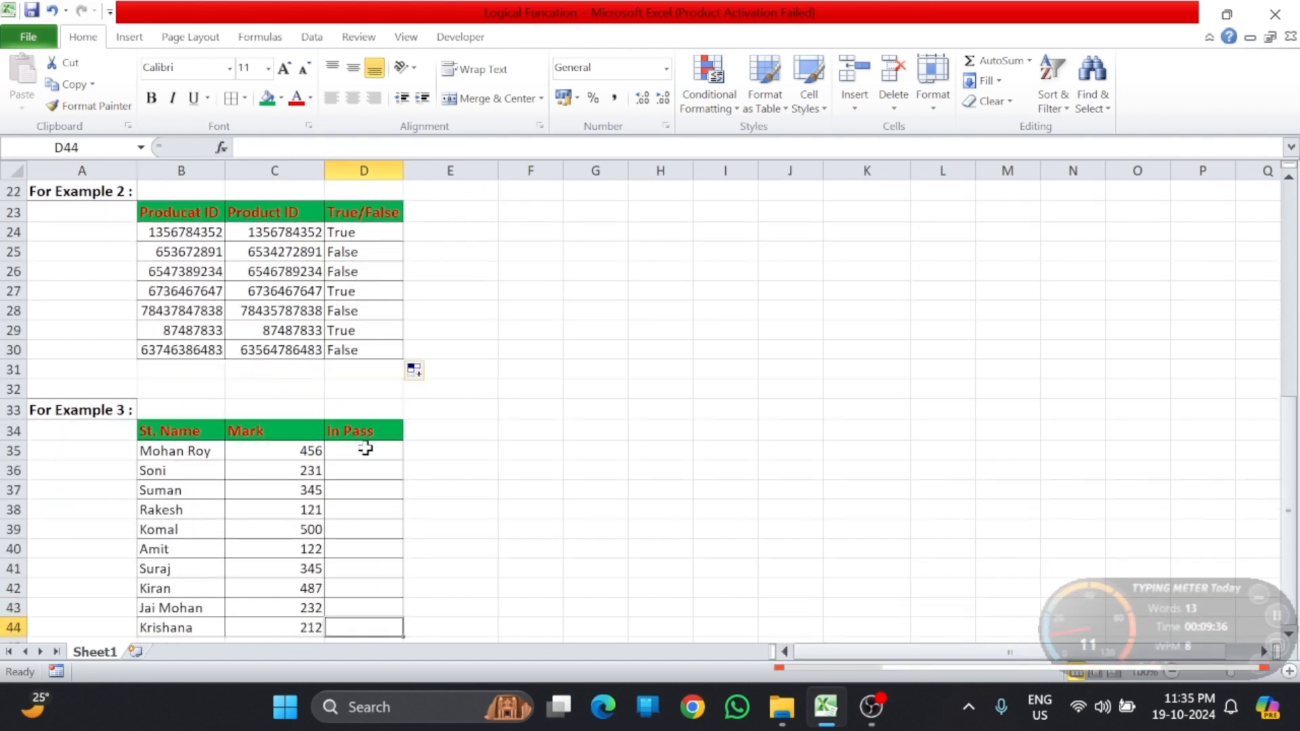
scroll(365, 448, down, 1)
key(Up)
key(Up)
key(Up)
key(Up)
key(Up)
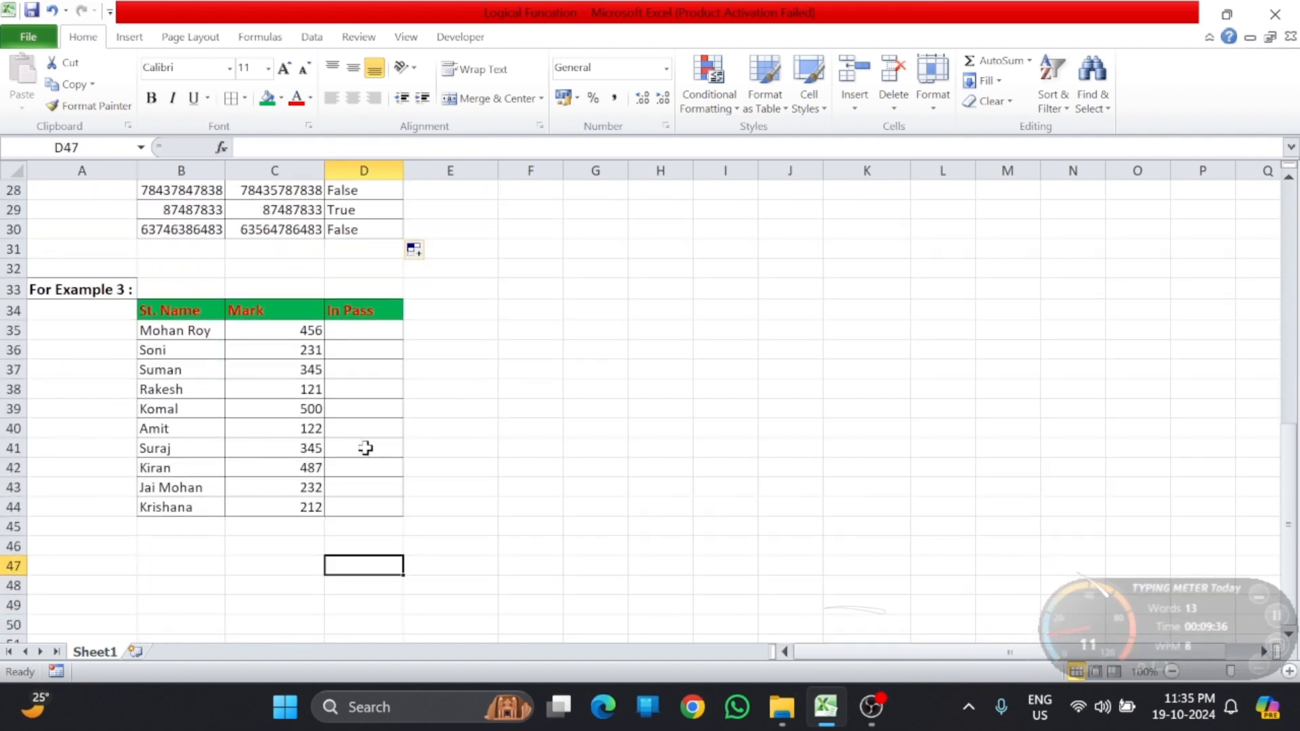
key(Up)
key(Up)
key(Up)
key(Up)
key(Up)
key(Up)
key(Up)
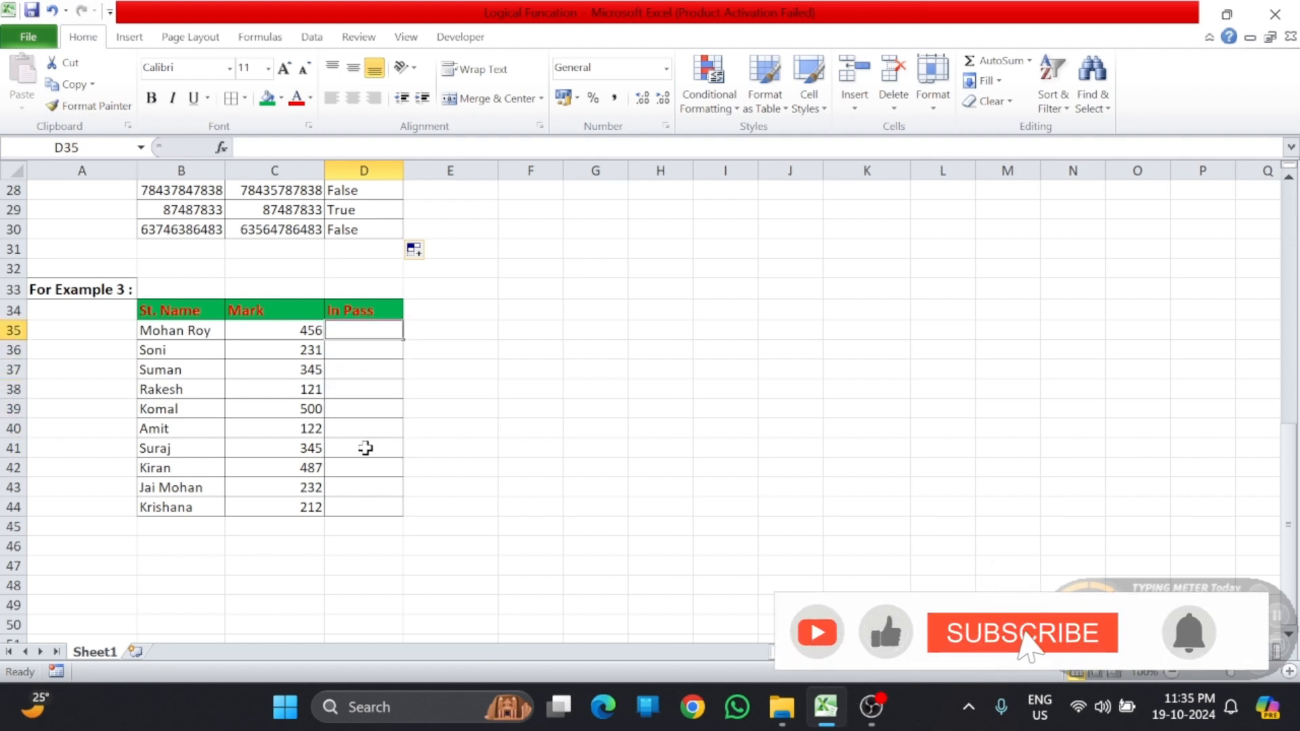
drag(183, 331, 169, 496)
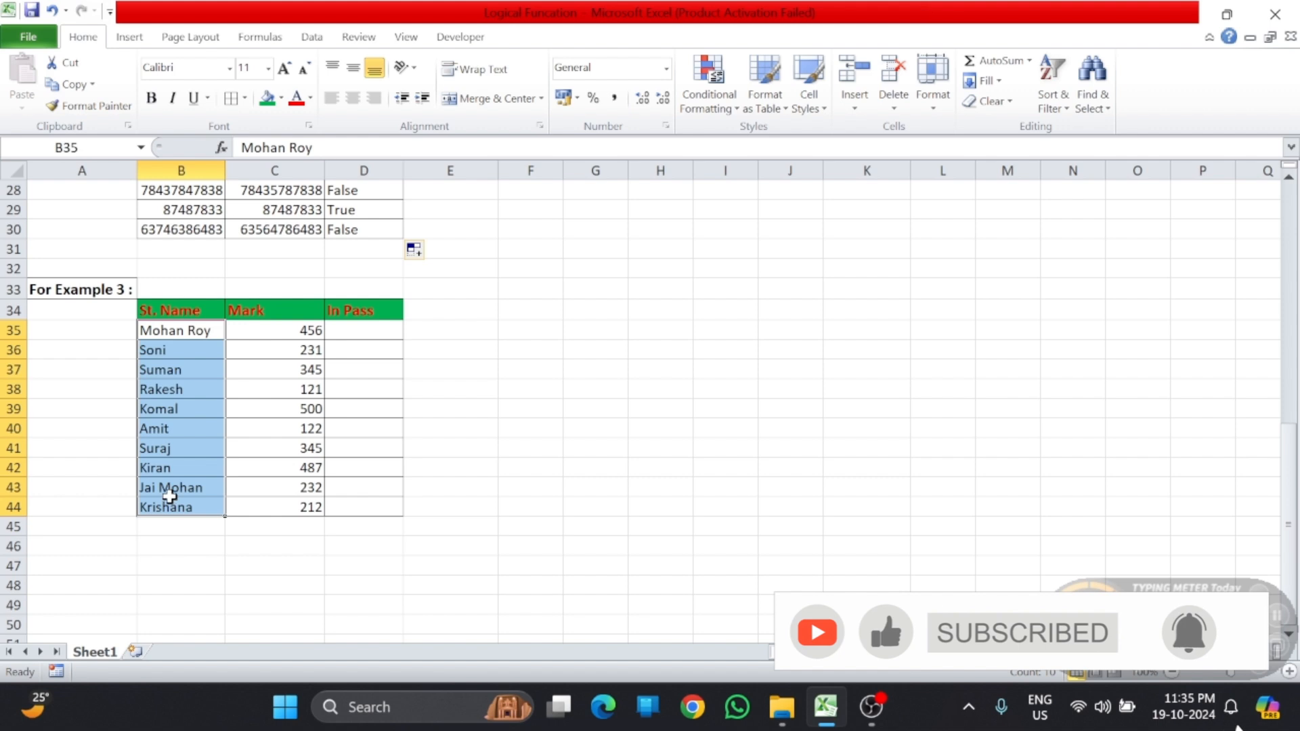
drag(288, 336, 272, 488)
mouse_move(379, 334)
mouse_down()
mouse_move(374, 407)
mouse_move(359, 330)
mouse_up()
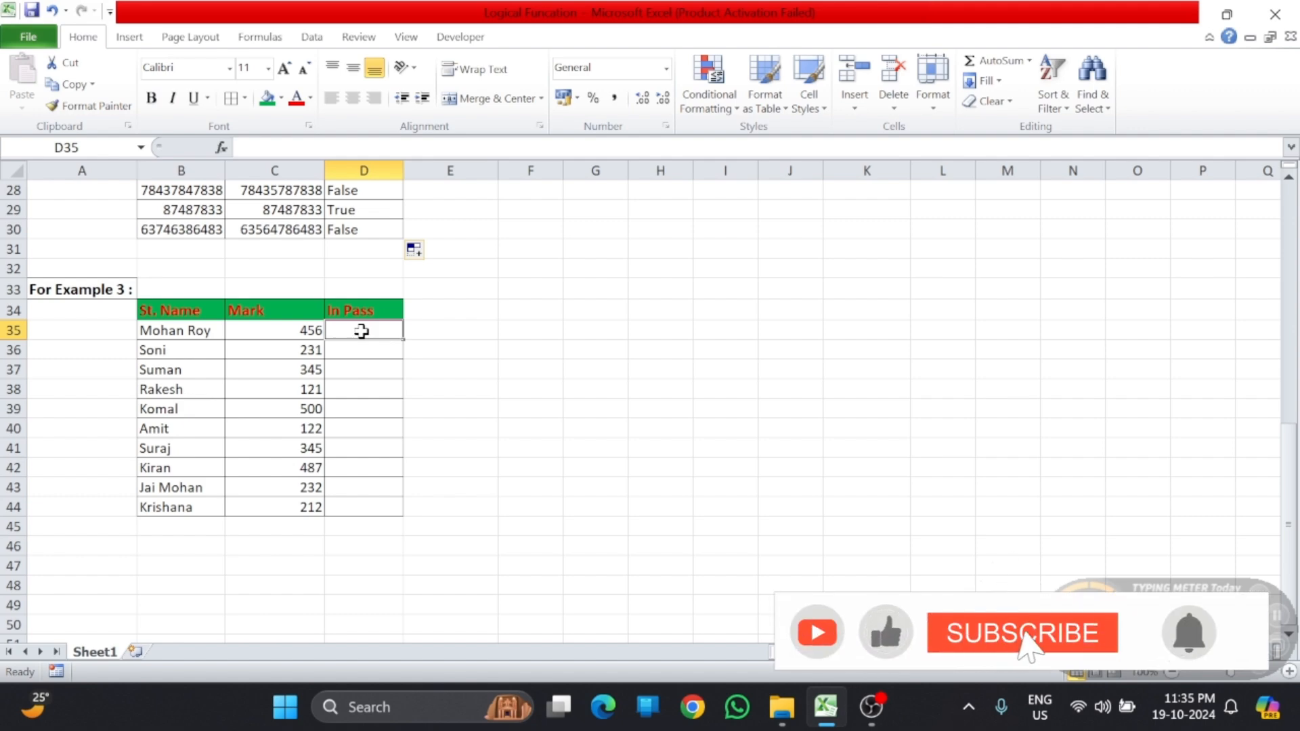
Open the Symbol dialog for cell D36 in the In Pass column.
click(129, 37)
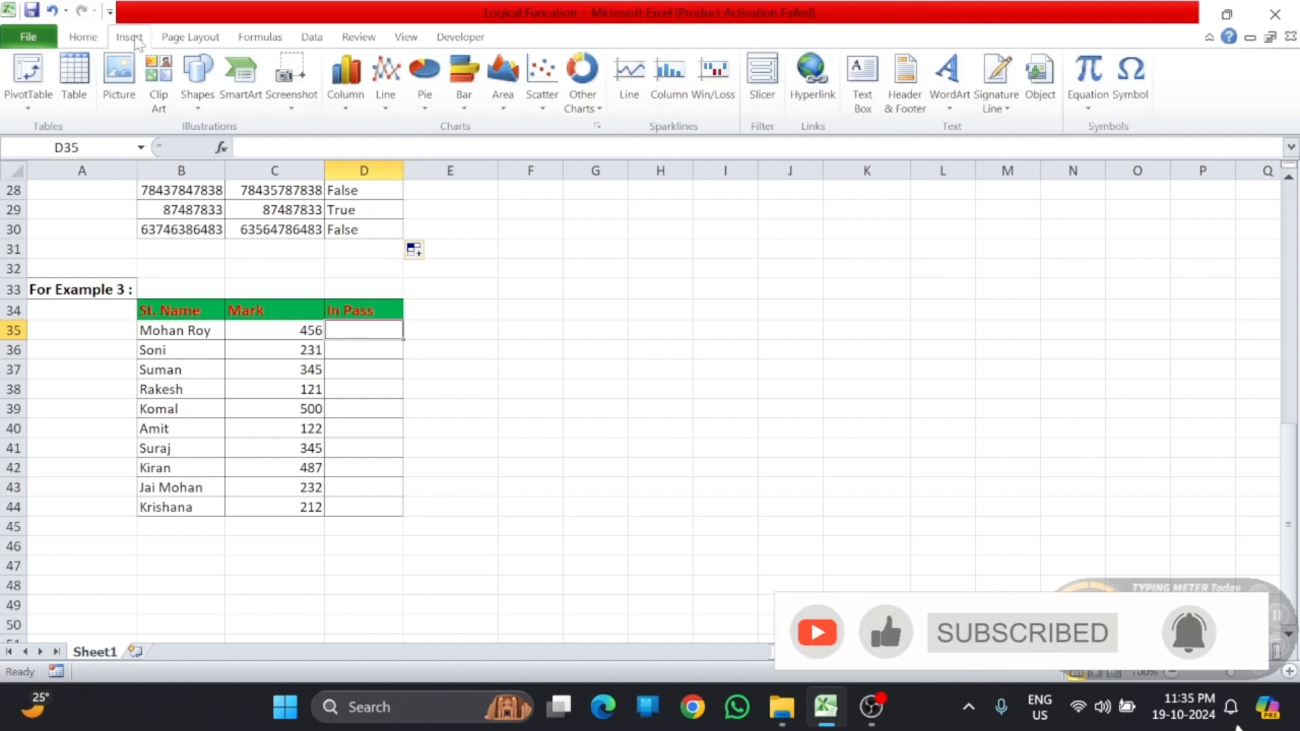
click(82, 37)
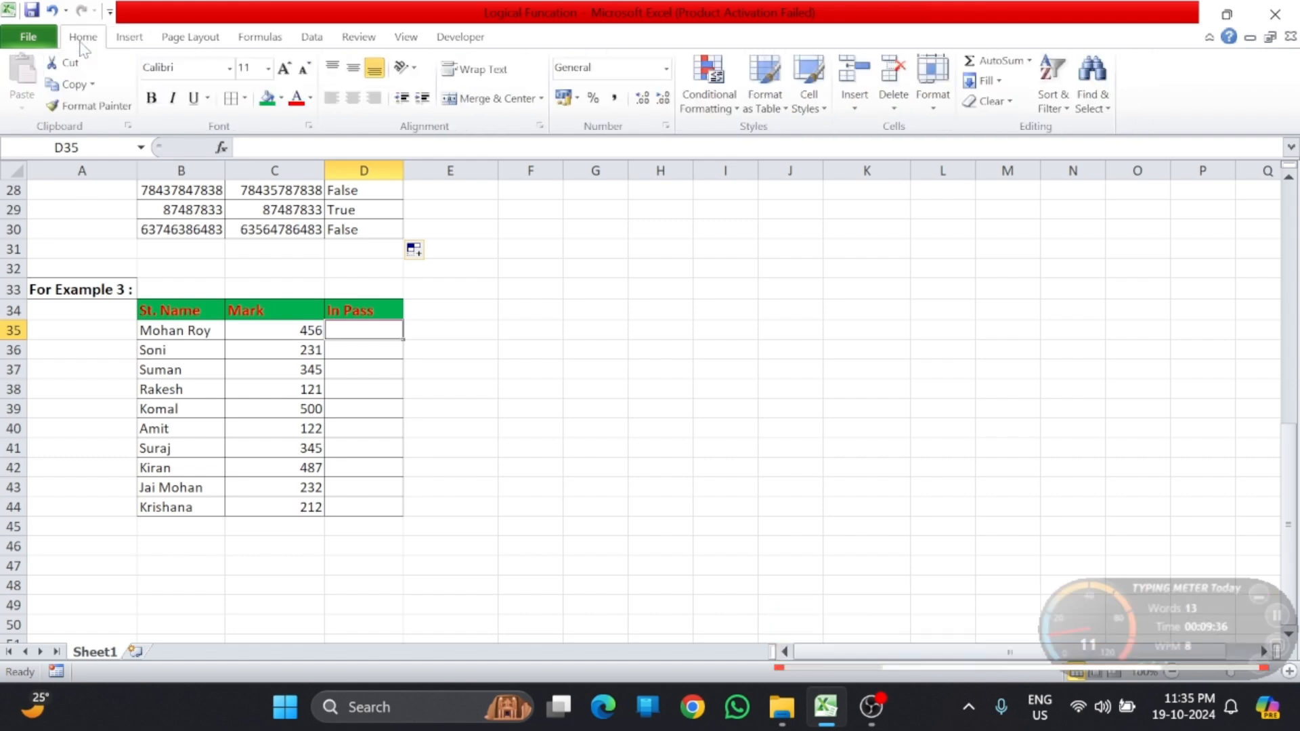
click(366, 352)
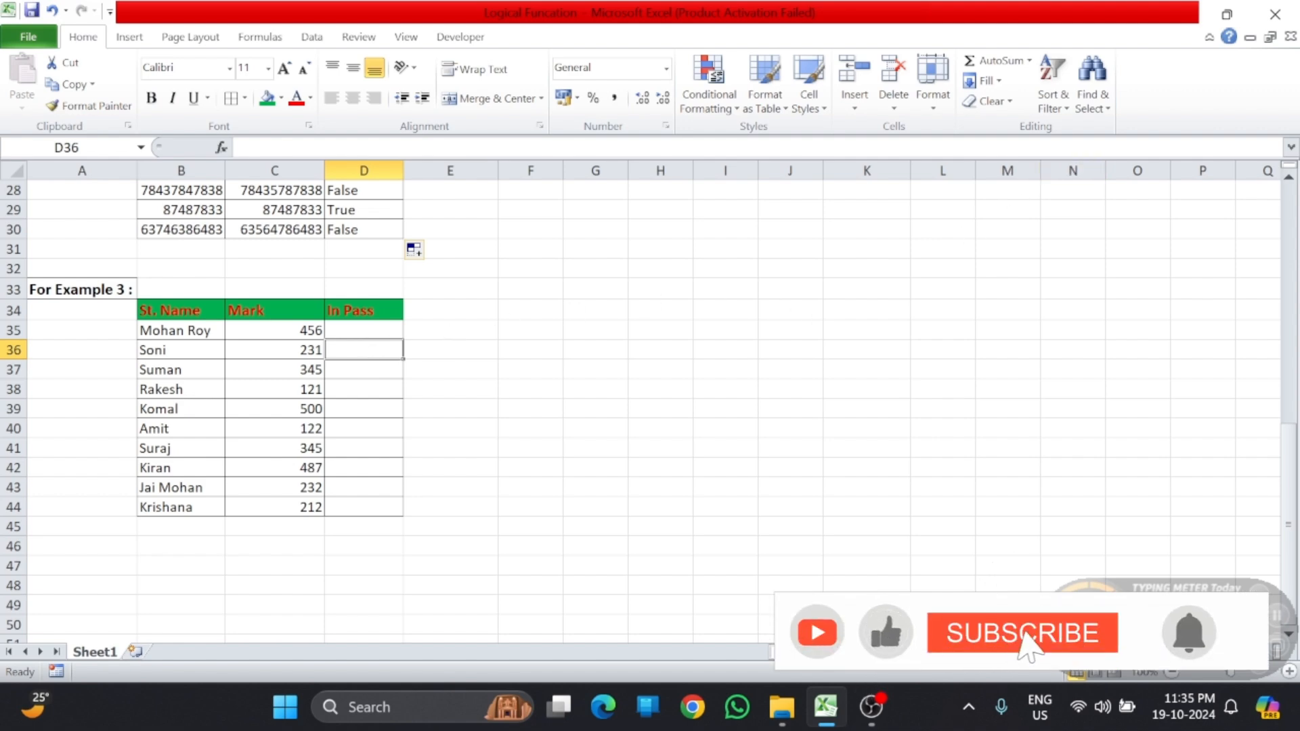
click(125, 38)
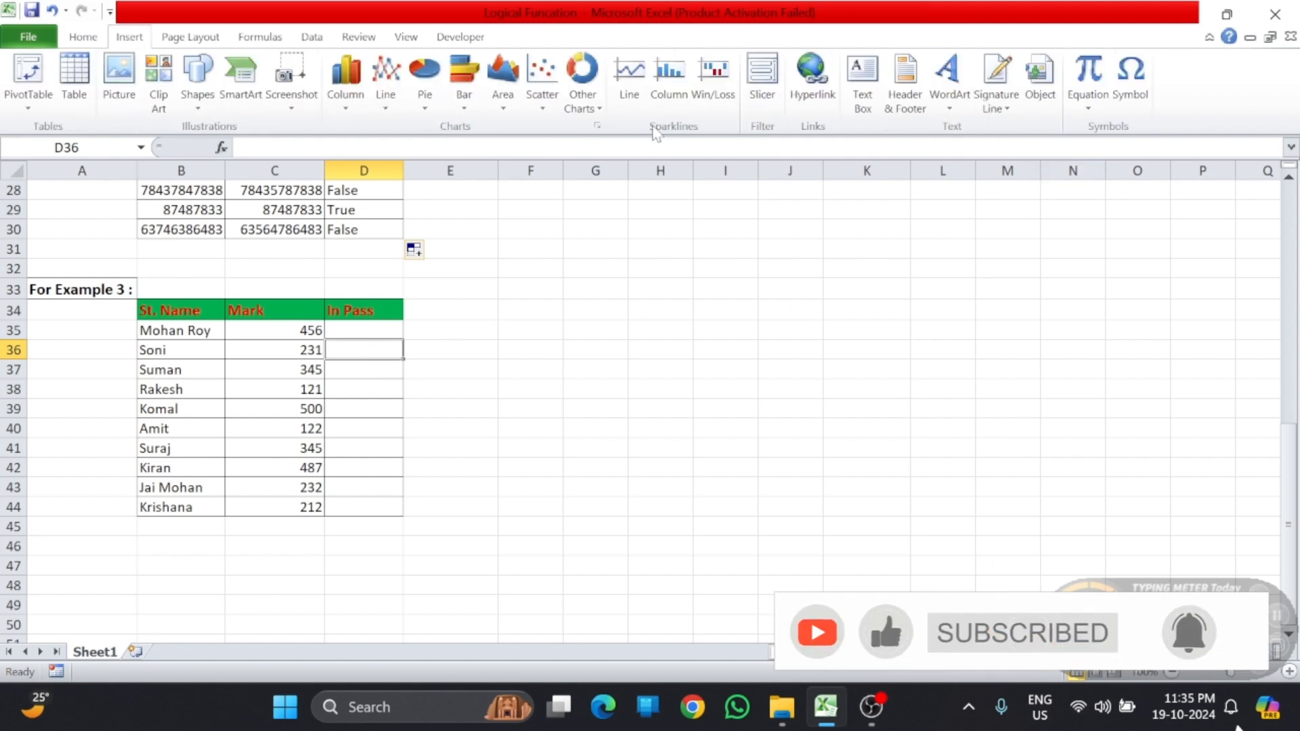
click(1132, 83)
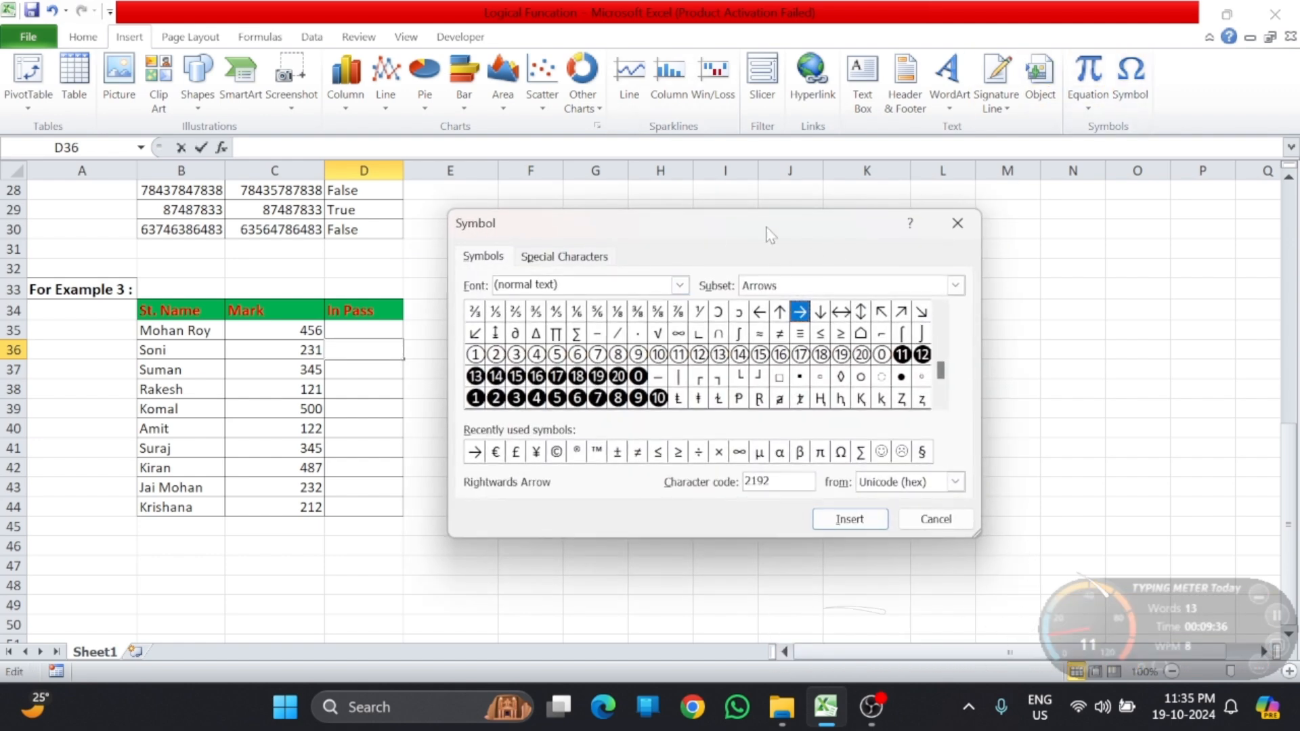
drag(758, 230, 780, 184)
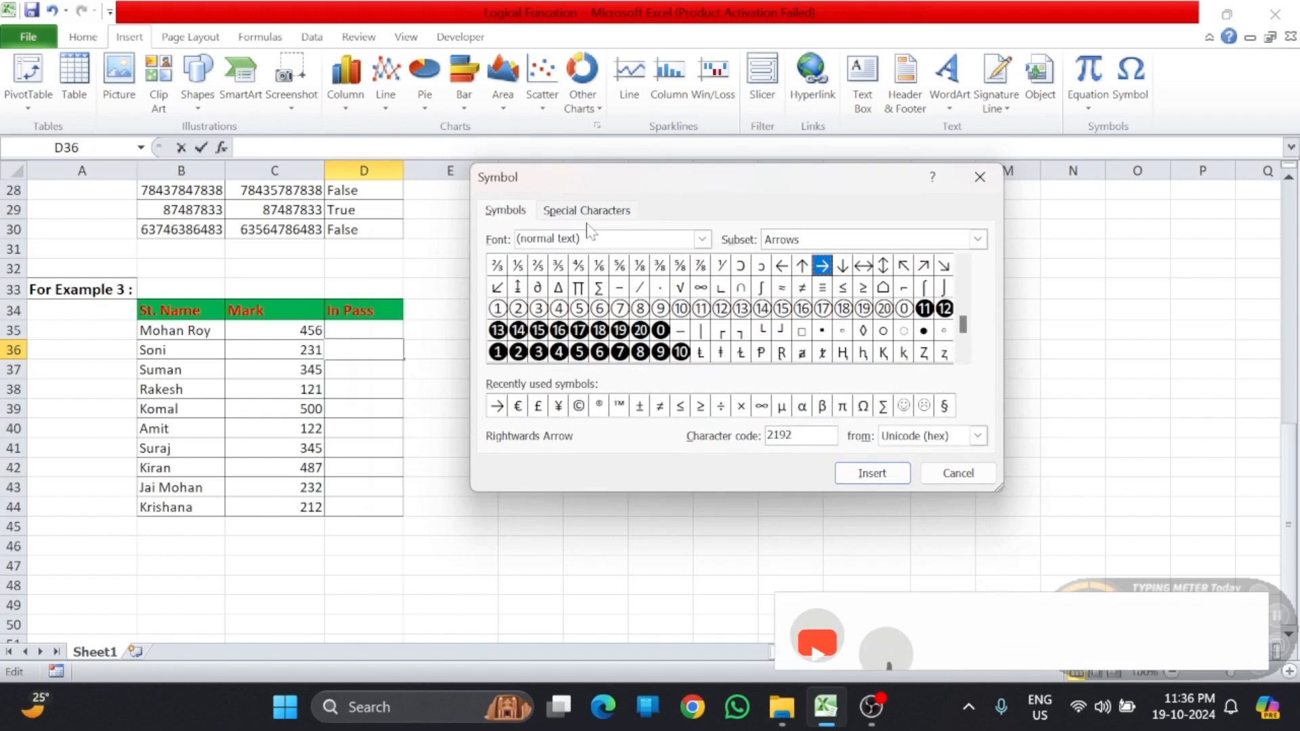
click(703, 239)
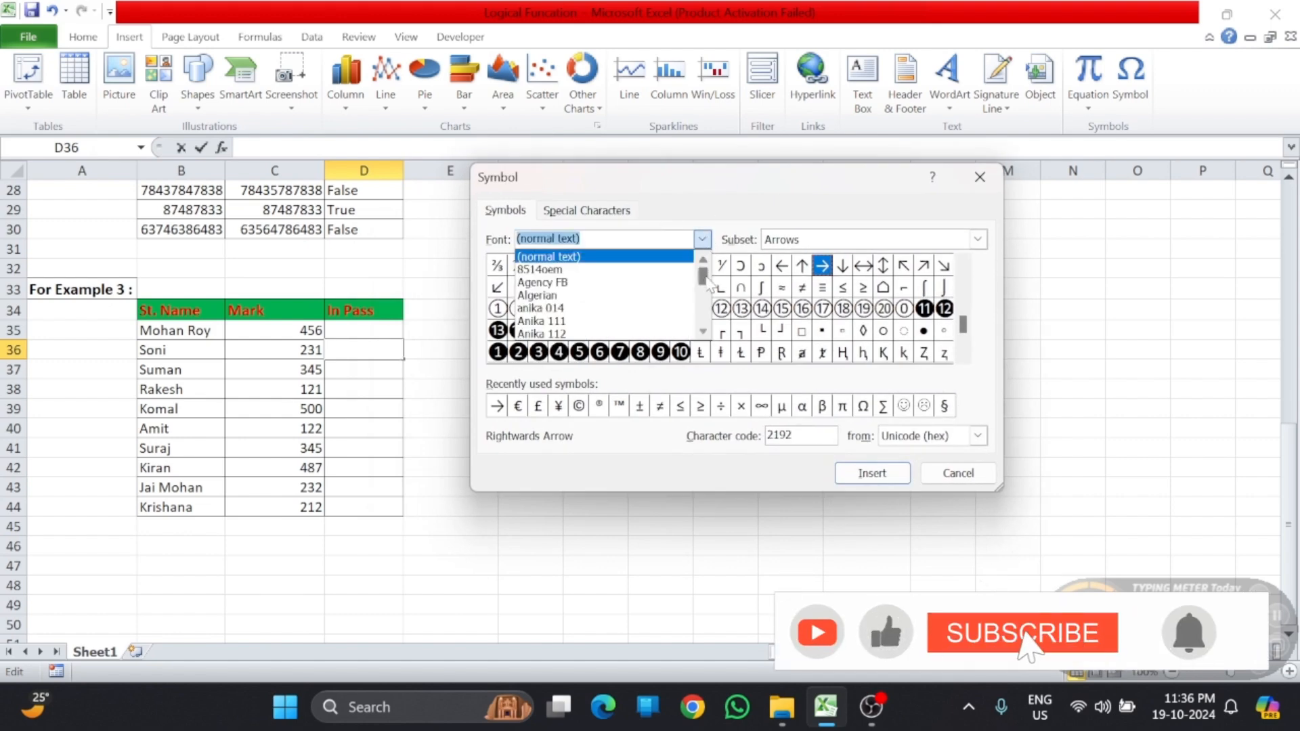
drag(705, 288, 703, 331)
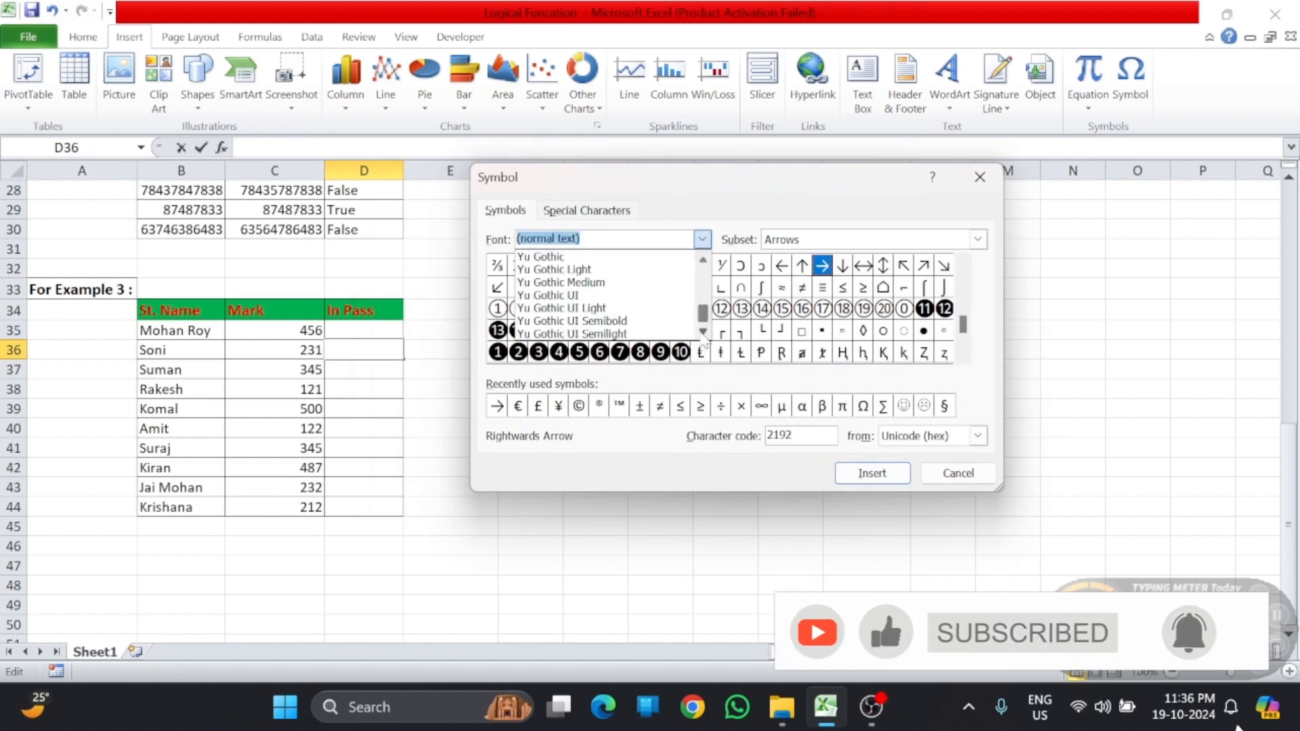
click(702, 239)
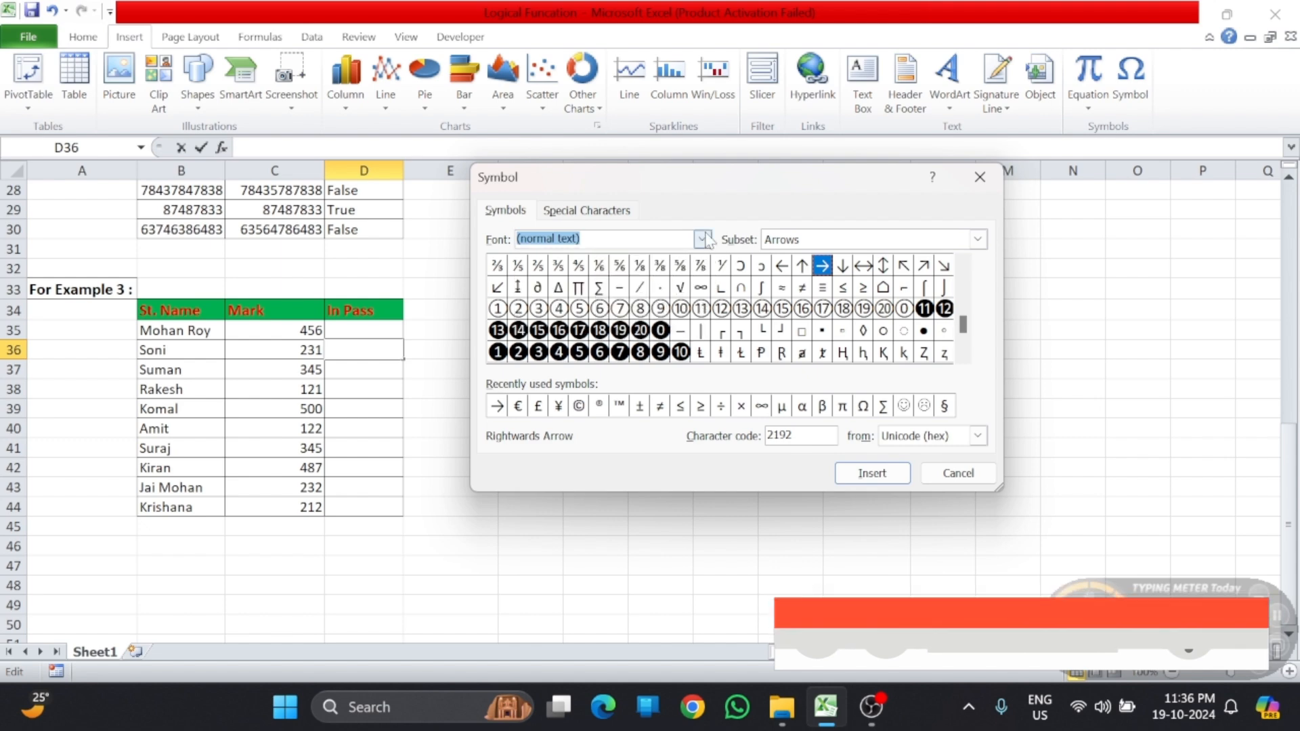
click(593, 211)
click(504, 212)
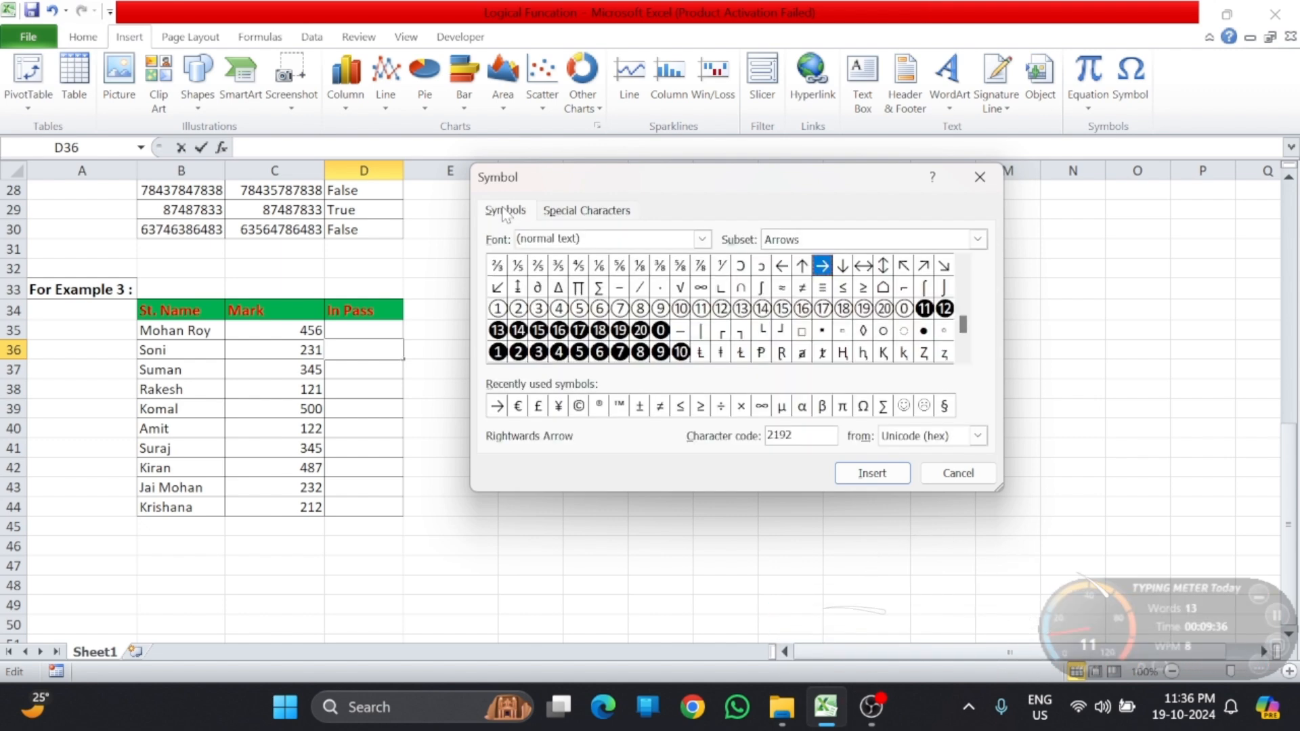
Set the Symbol dialog's font to Wingdings.
click(702, 240)
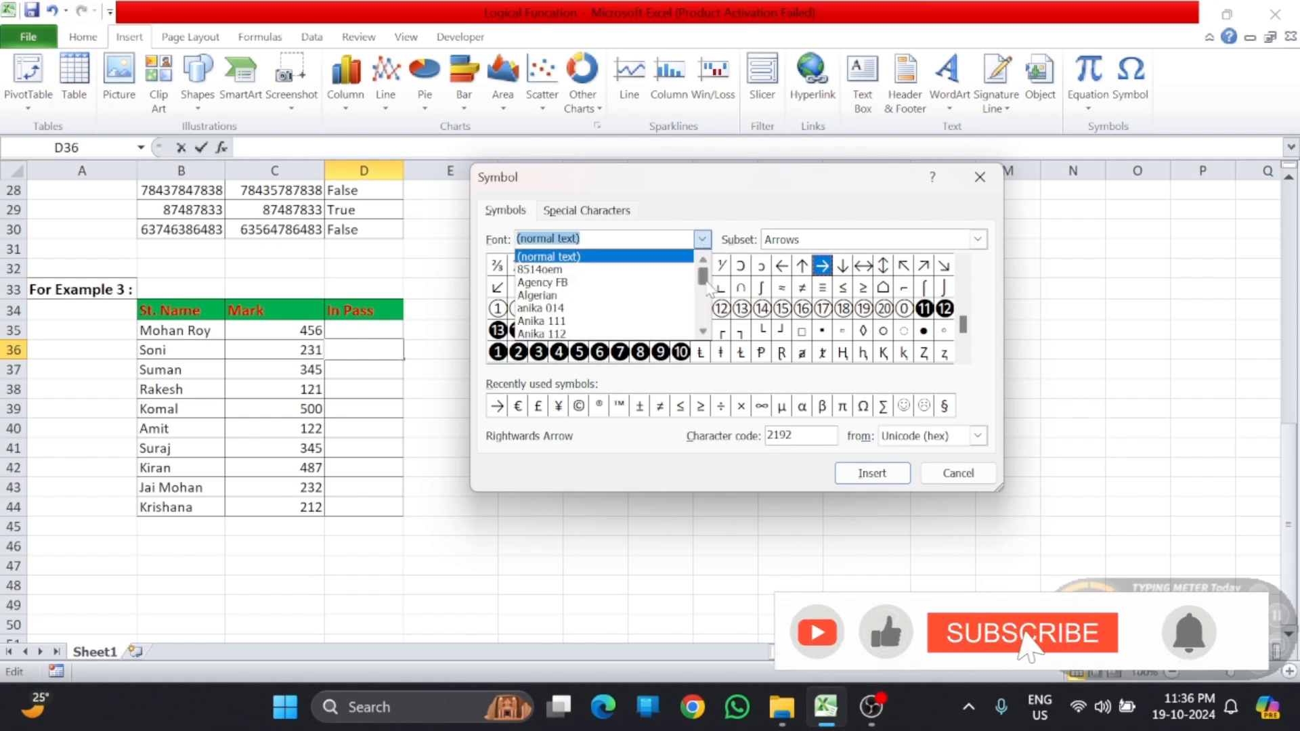
drag(703, 274, 704, 329)
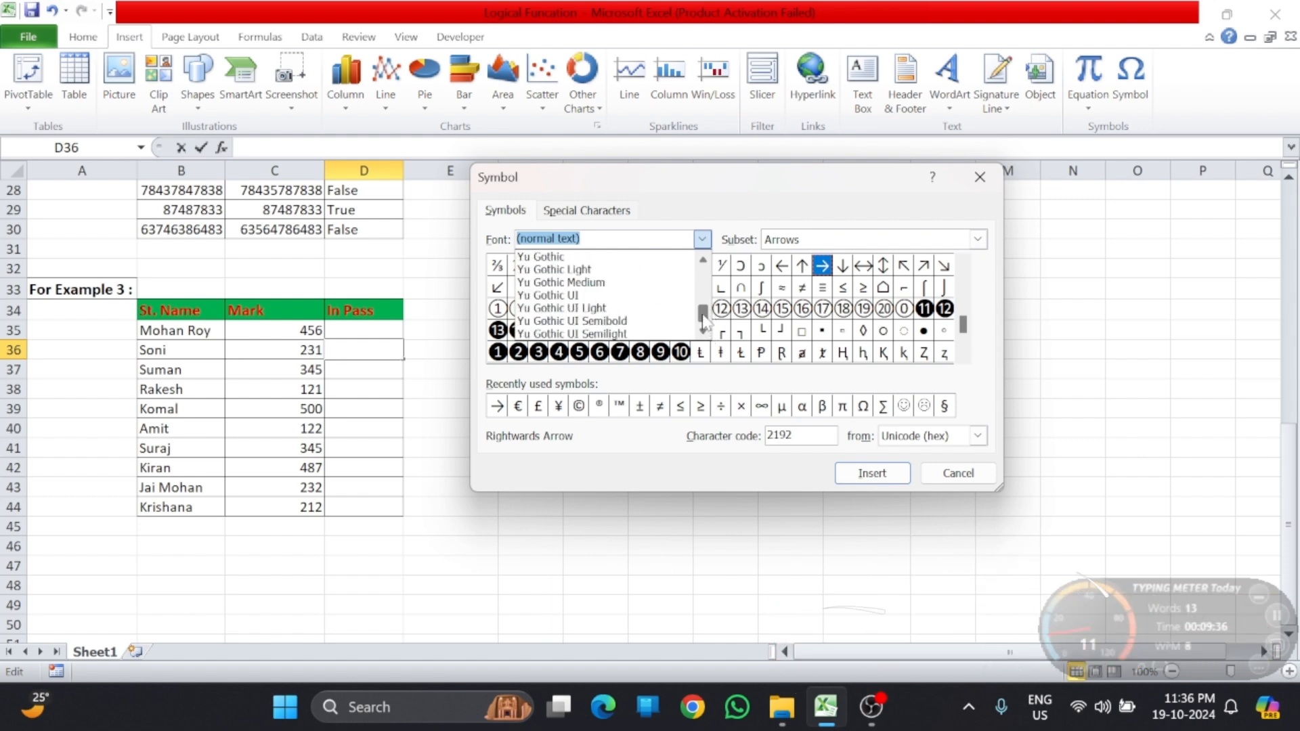
drag(704, 323, 703, 312)
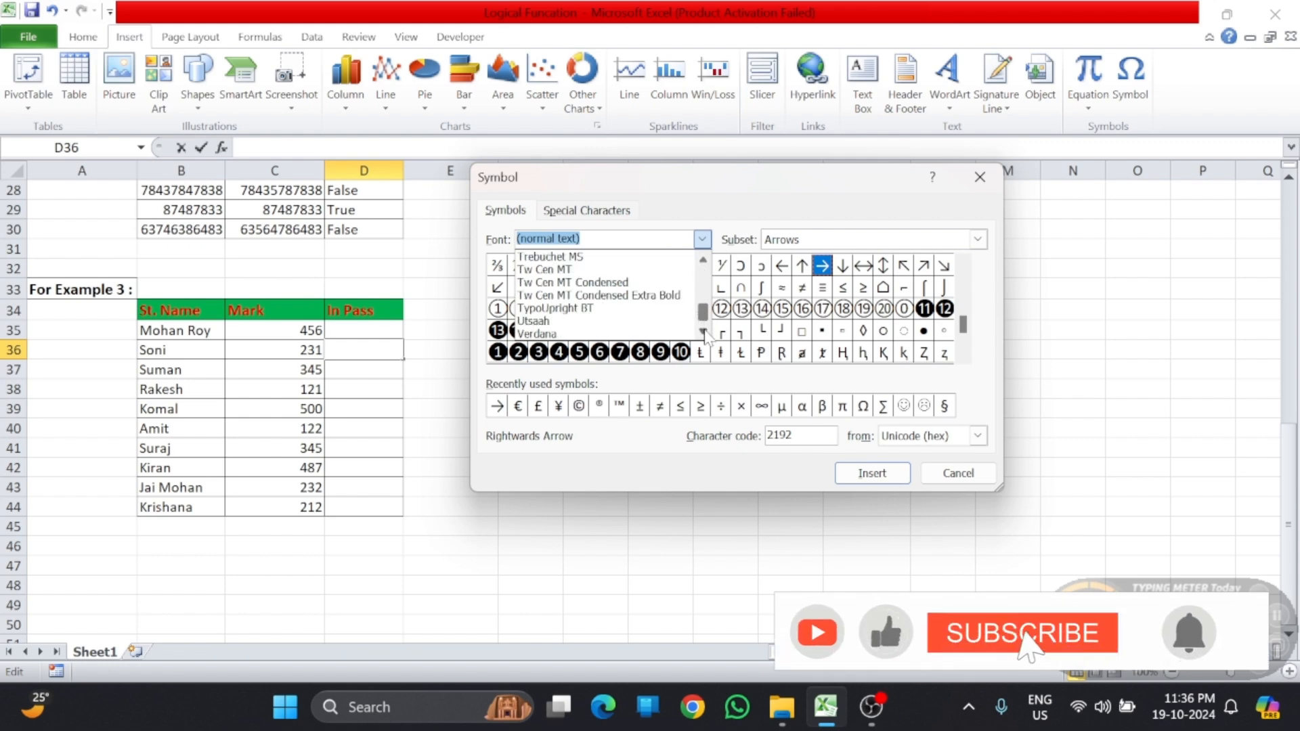
click(703, 332)
click(702, 331)
click(703, 332)
click(703, 332)
click(703, 331)
click(703, 332)
click(702, 332)
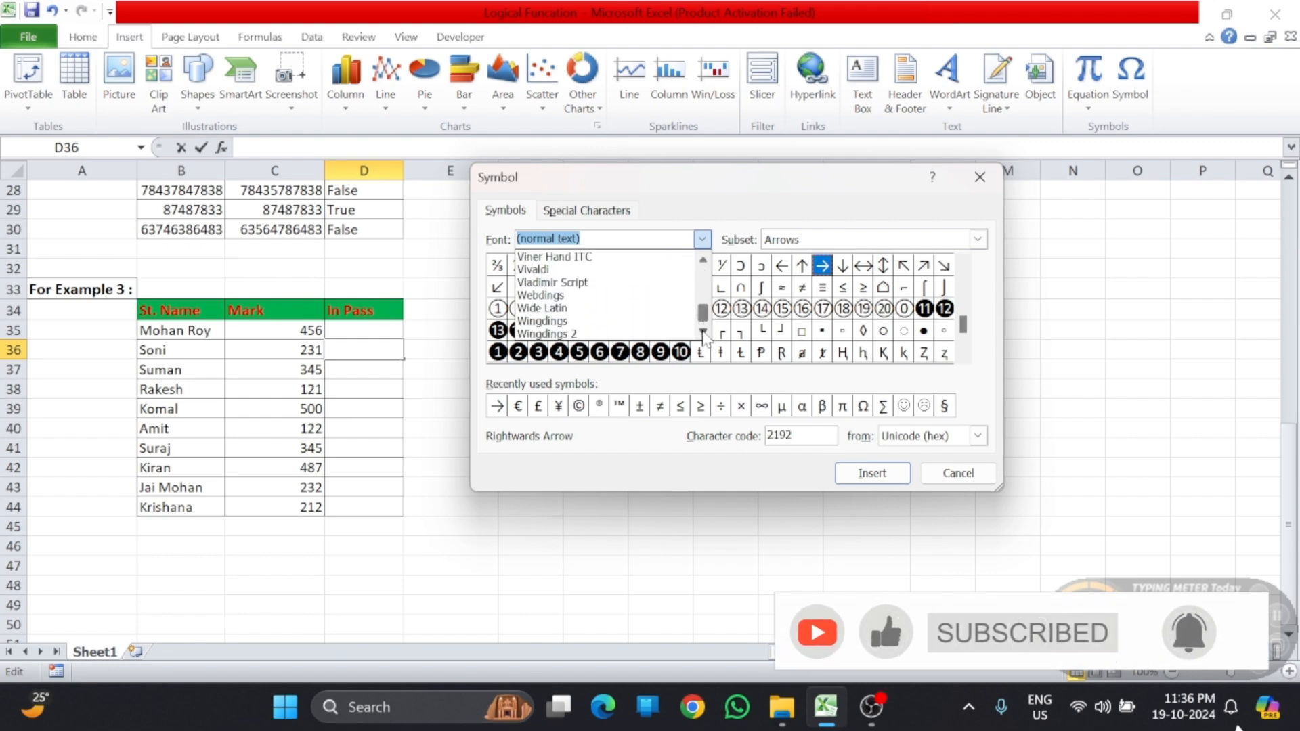
click(703, 332)
click(703, 332)
click(702, 331)
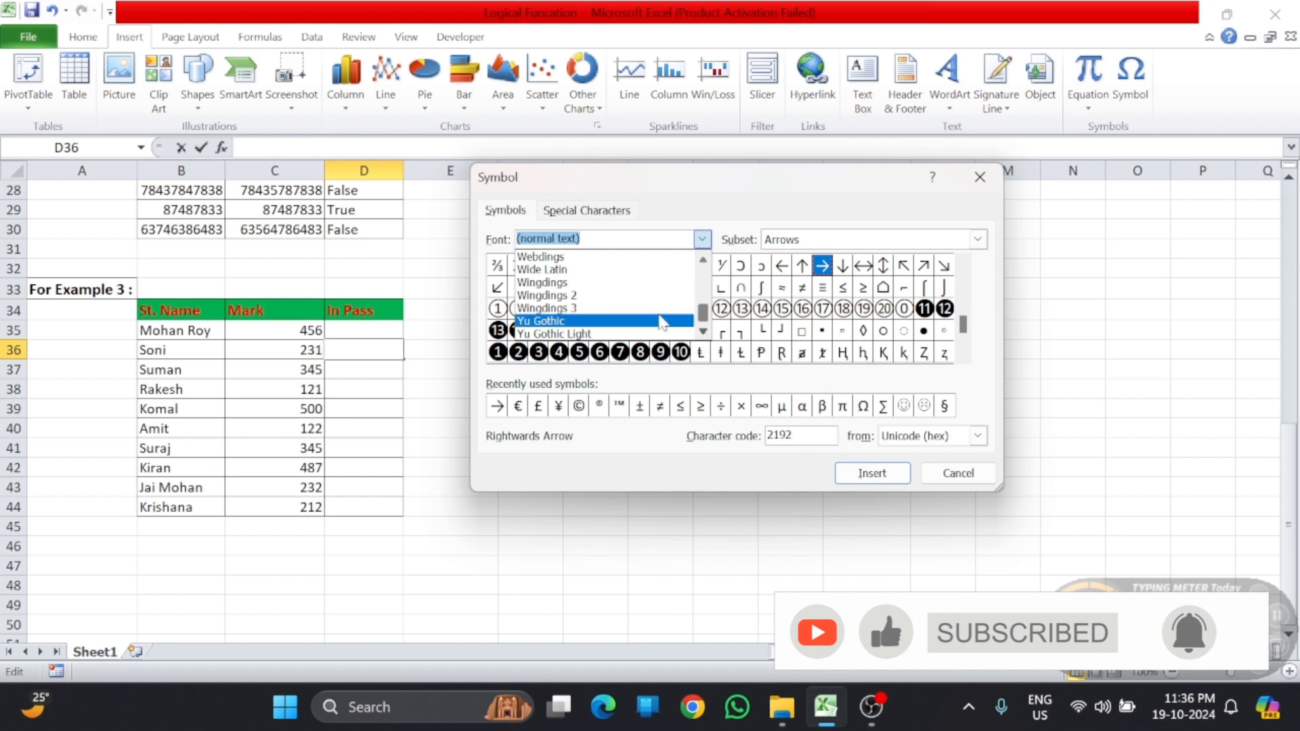
click(566, 283)
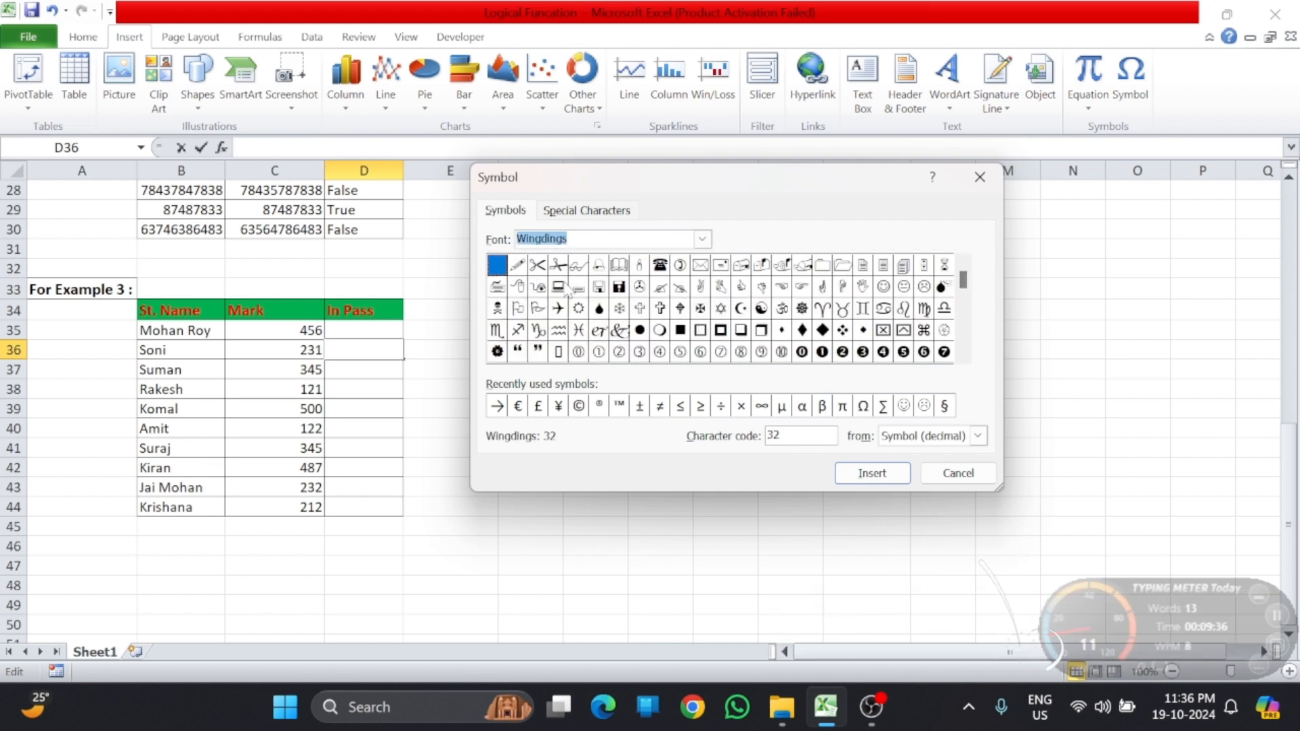
Look up the character codes of the Wingdings check mark and cross, and close the dialog without inserting a symbol.
click(964, 281)
drag(968, 291, 966, 319)
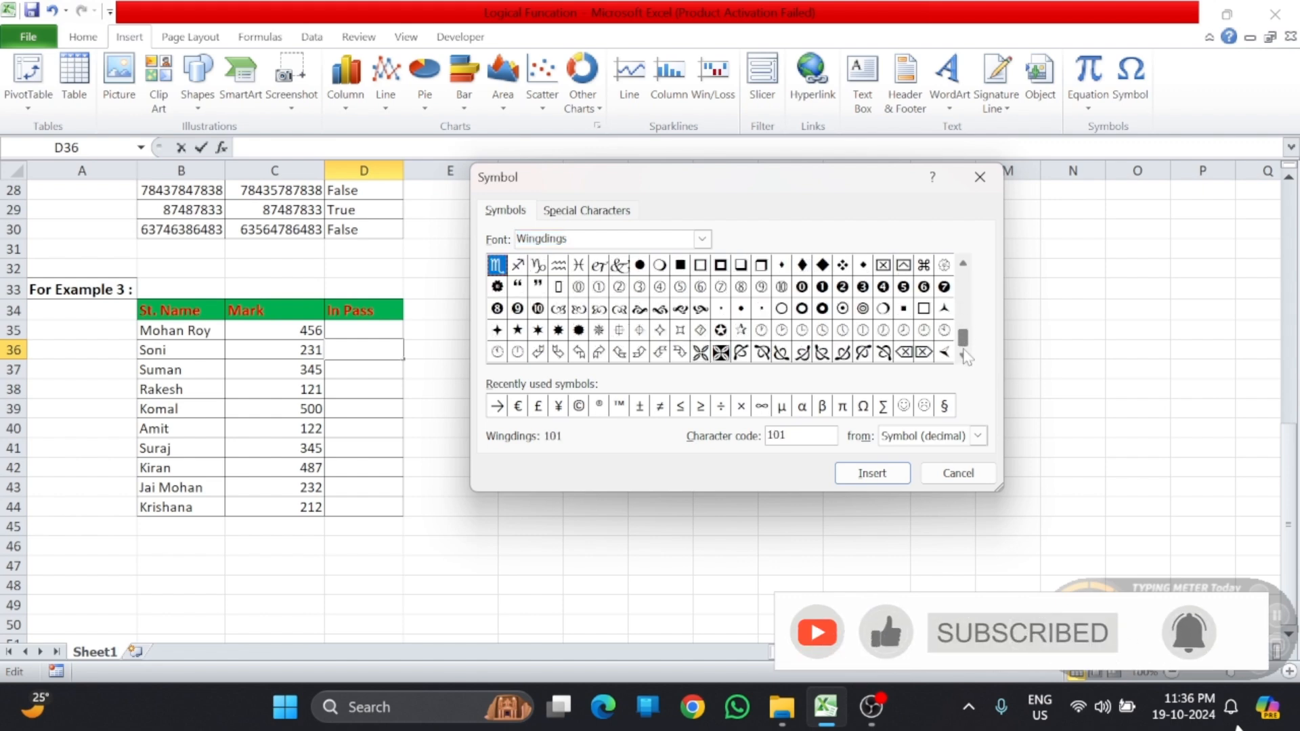
click(963, 354)
click(963, 354)
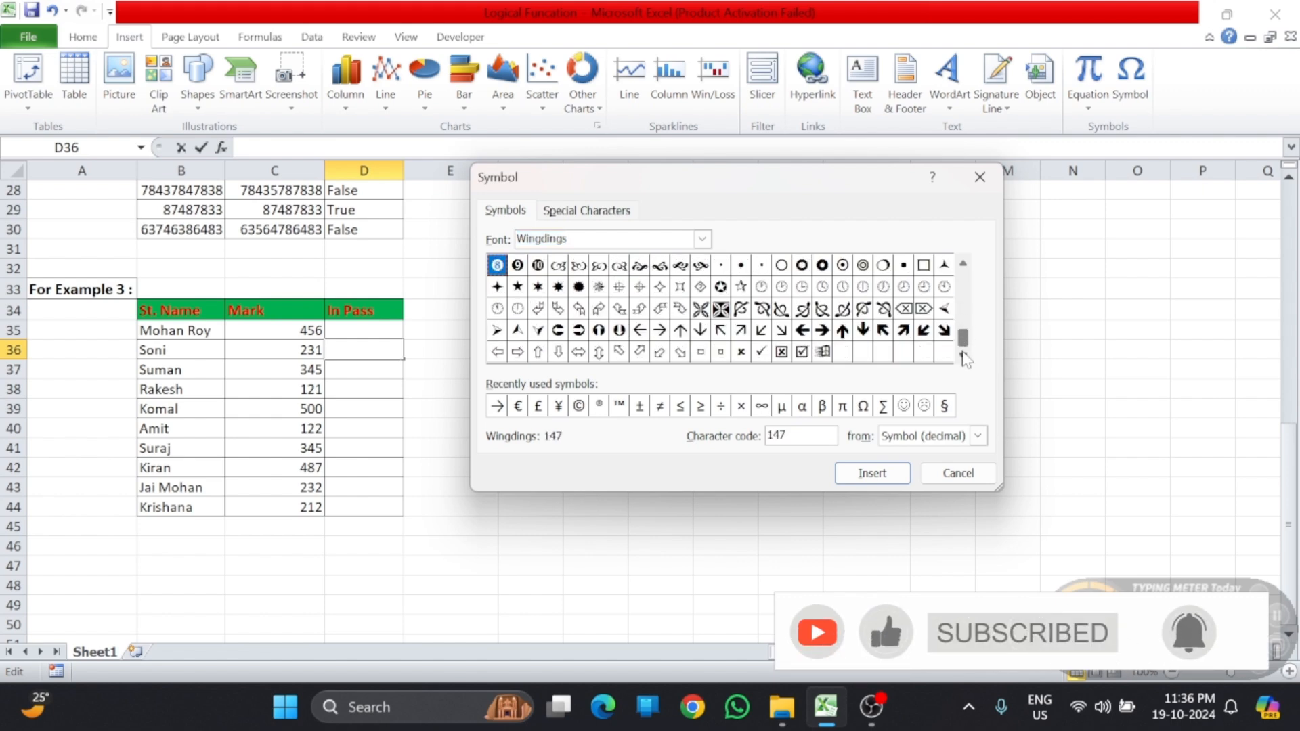
click(759, 354)
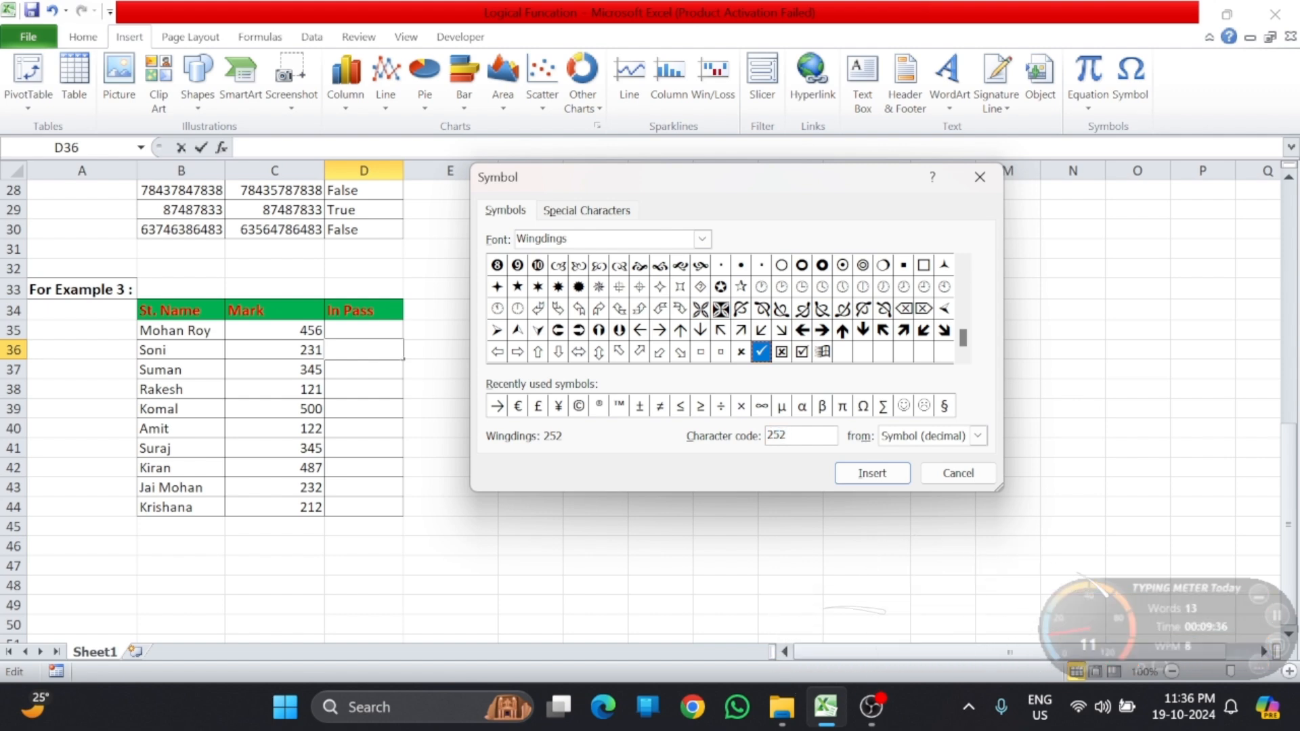
click(738, 355)
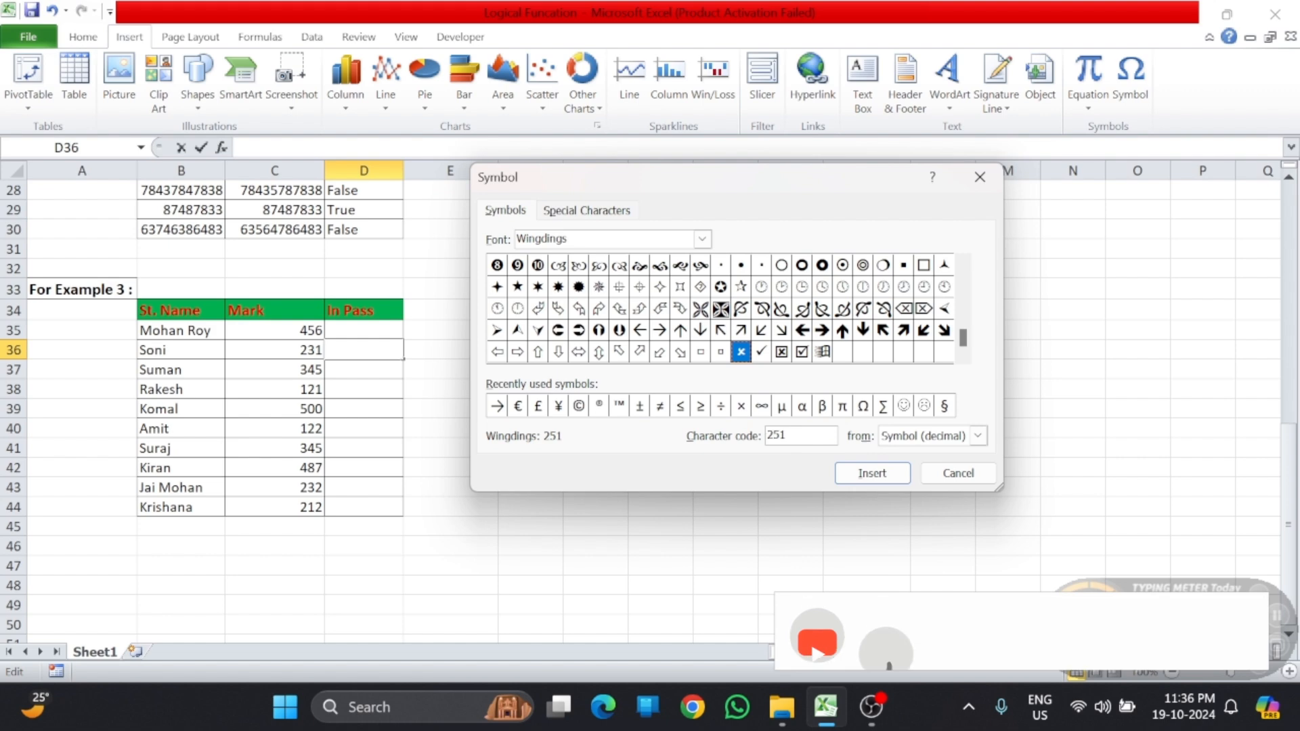
click(972, 475)
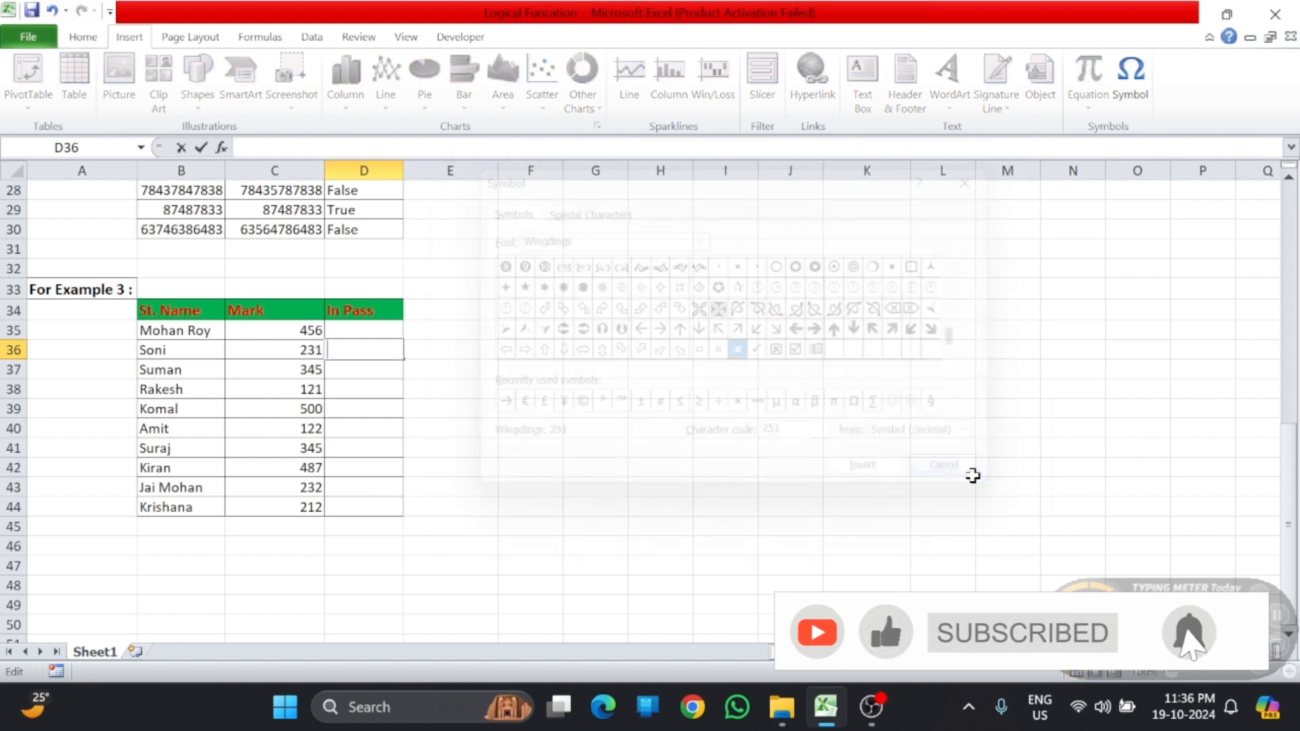
Enter the formula =CHAR(251) in cell F36 and reselect that cell.
click(469, 346)
click(524, 348)
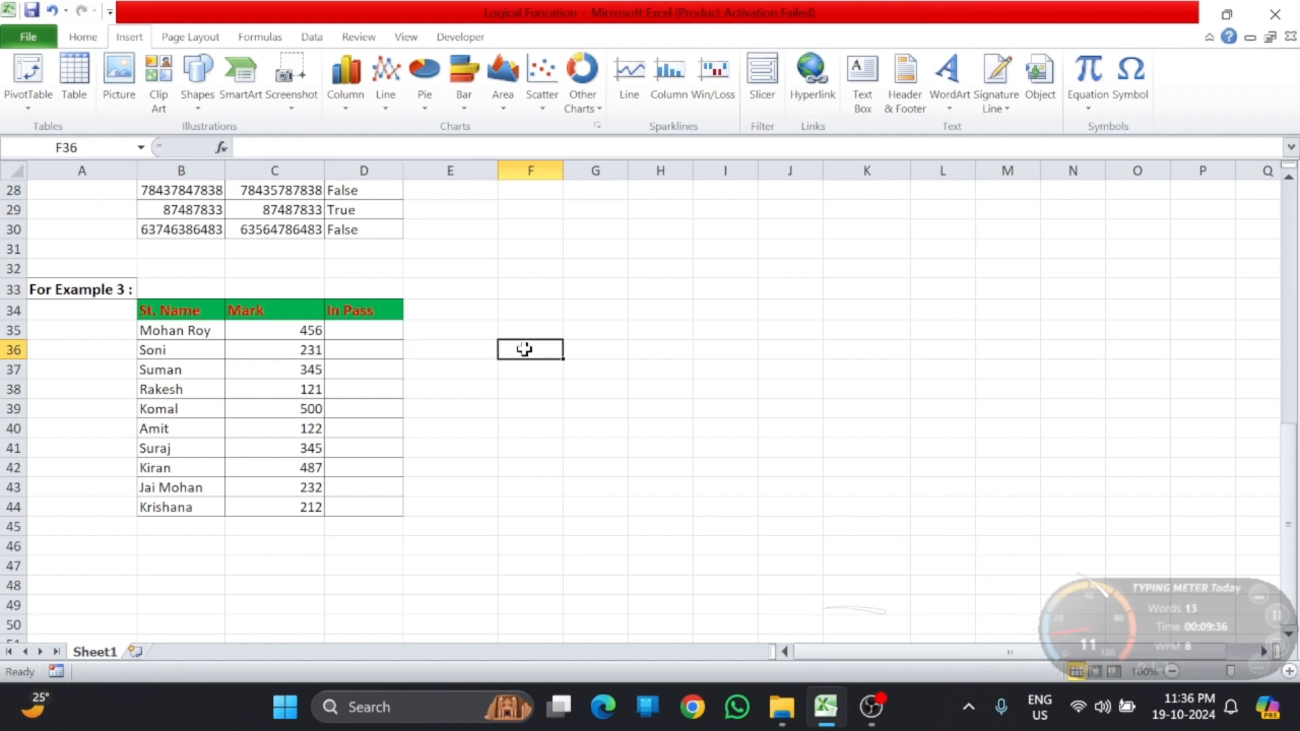
text(=c)
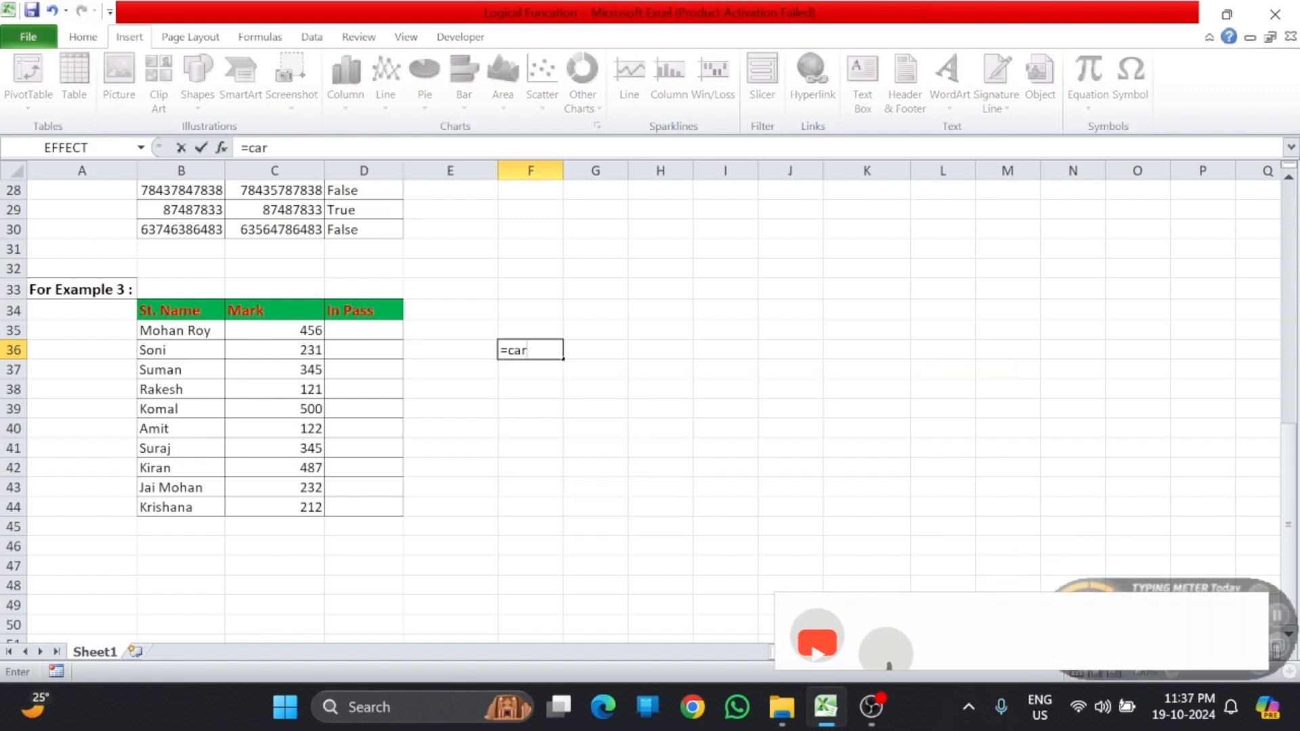
text(ha)
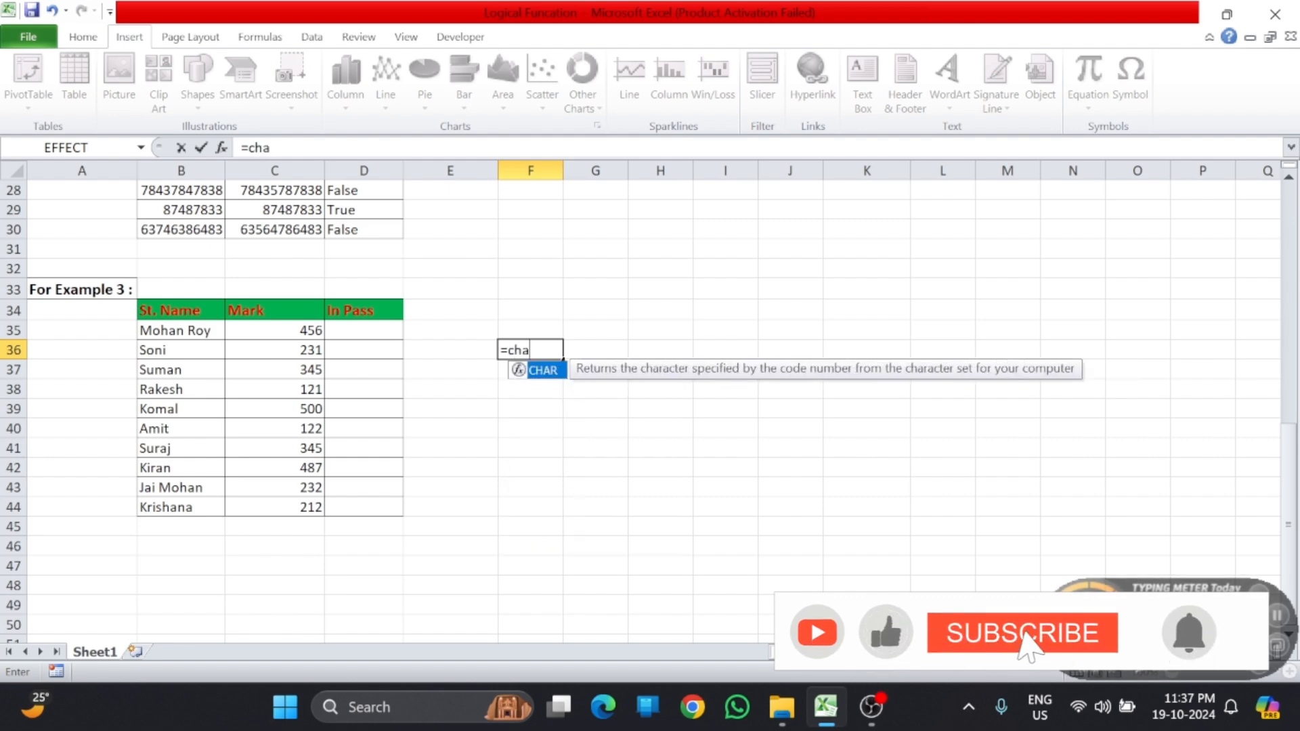
text(r()
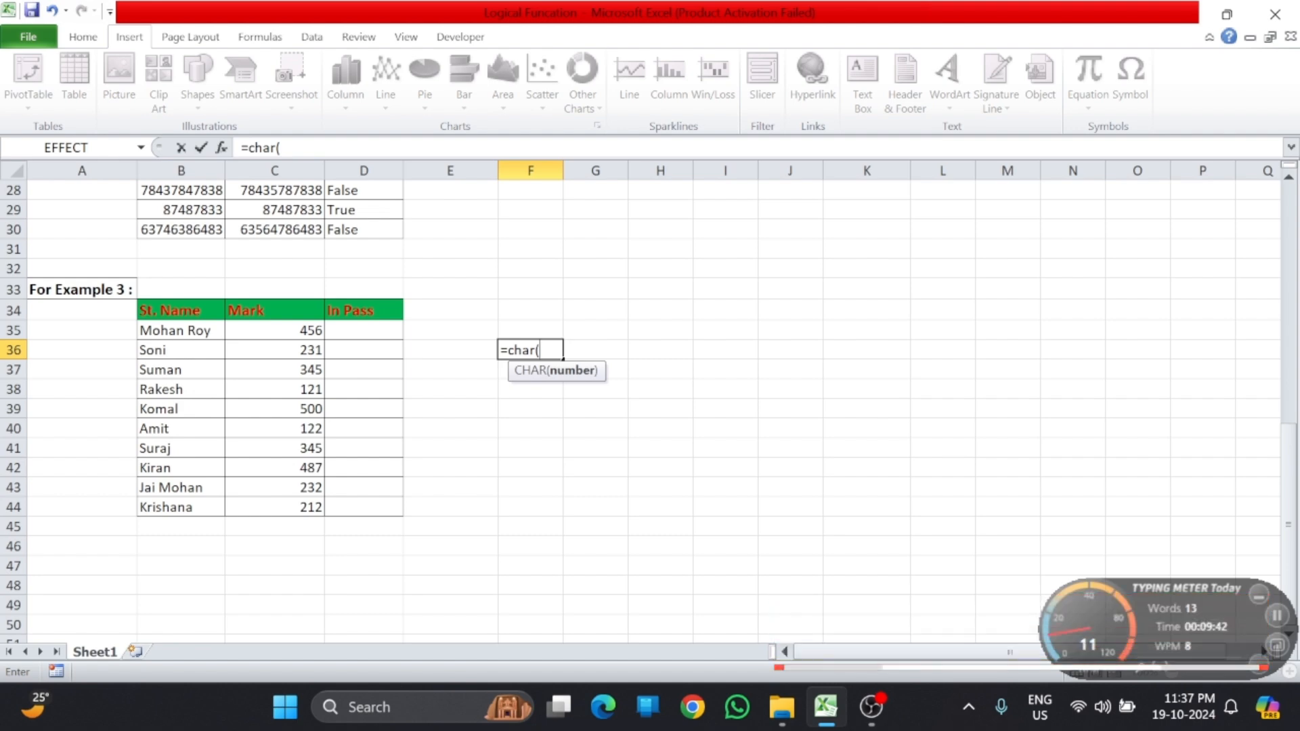
text(251)
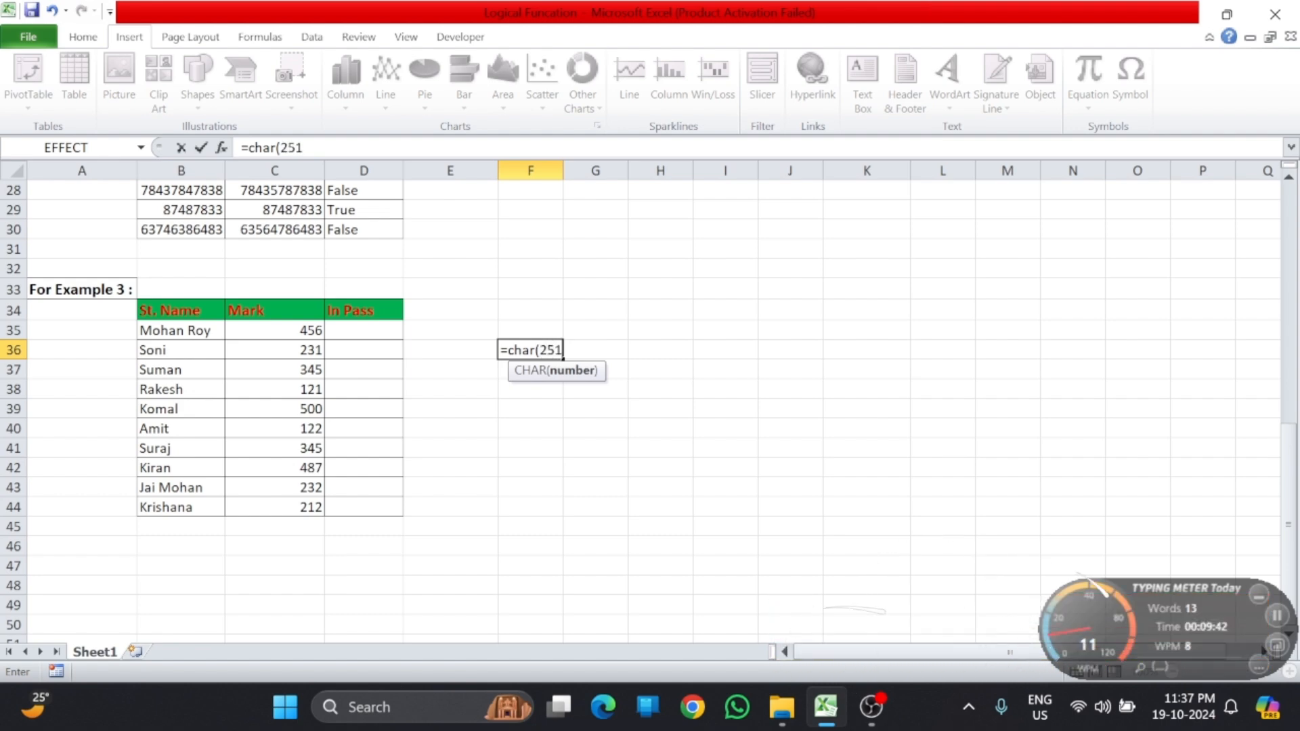
text())
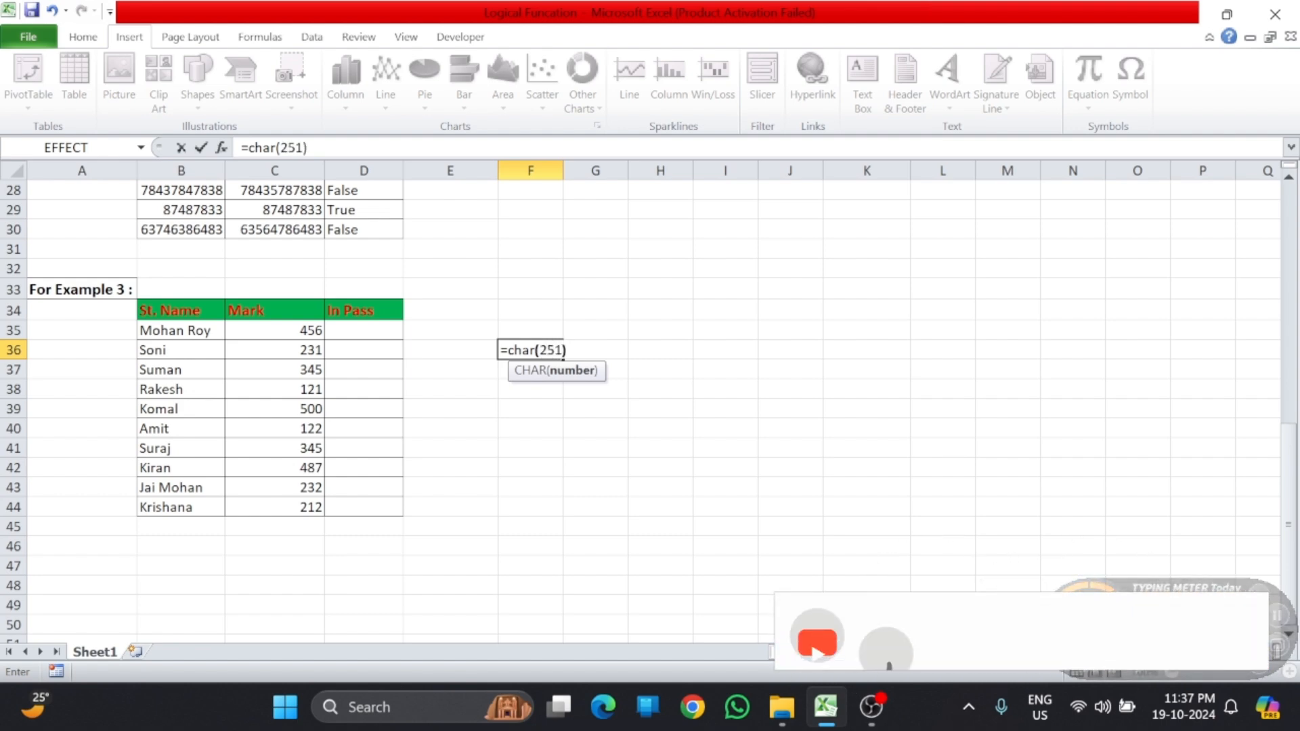
key(Return)
click(525, 348)
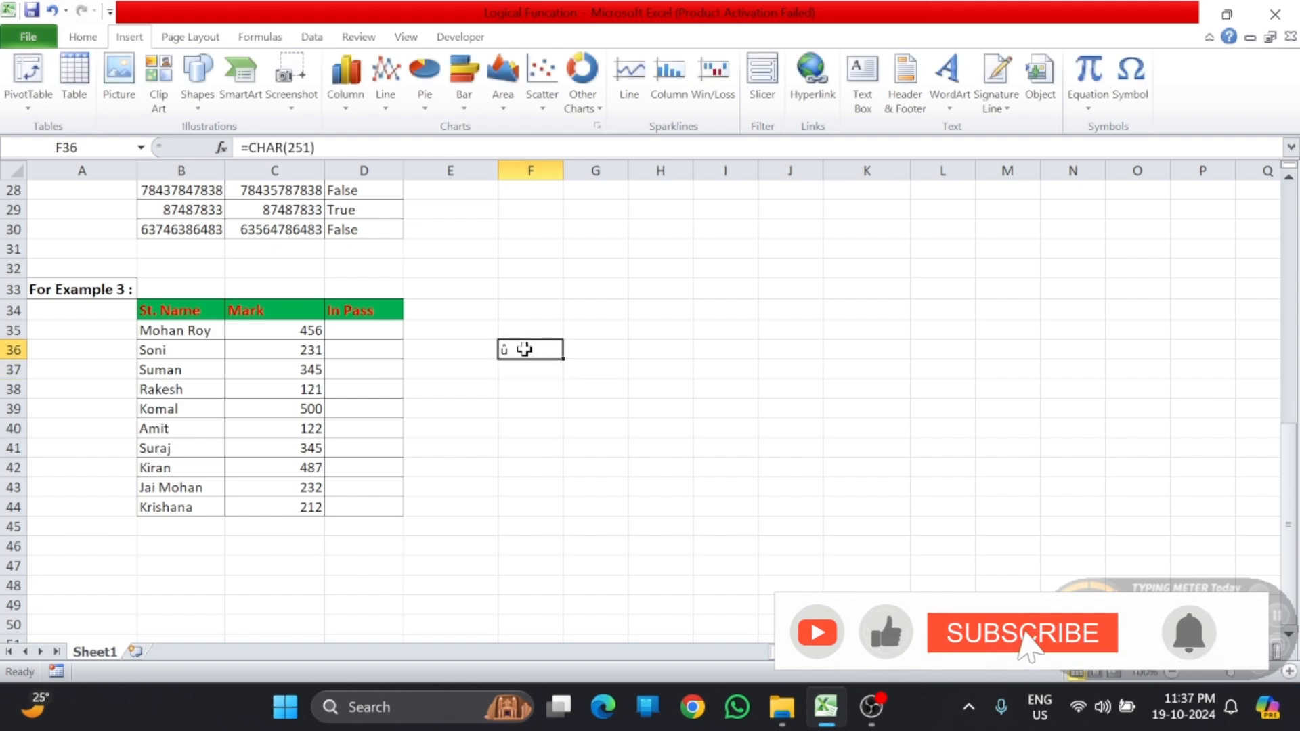
Set the font of cell F36 to Wingdings.
click(93, 39)
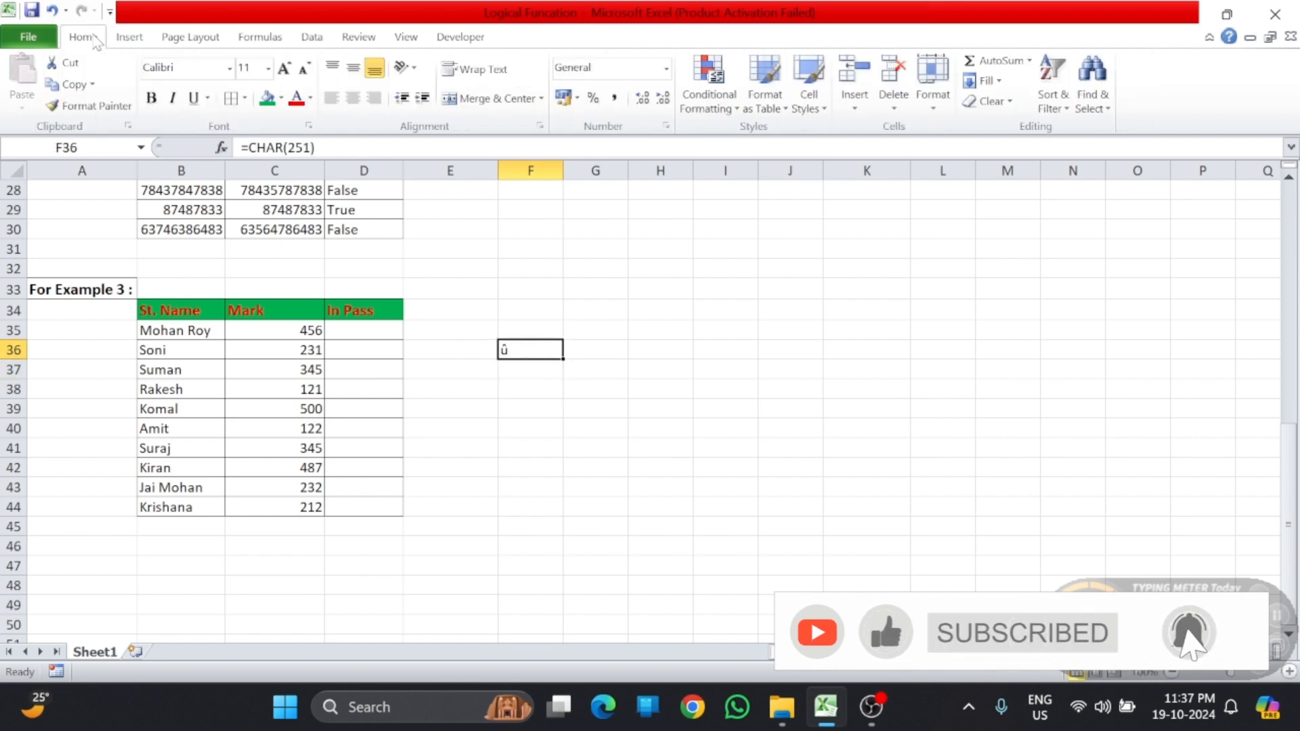
click(231, 68)
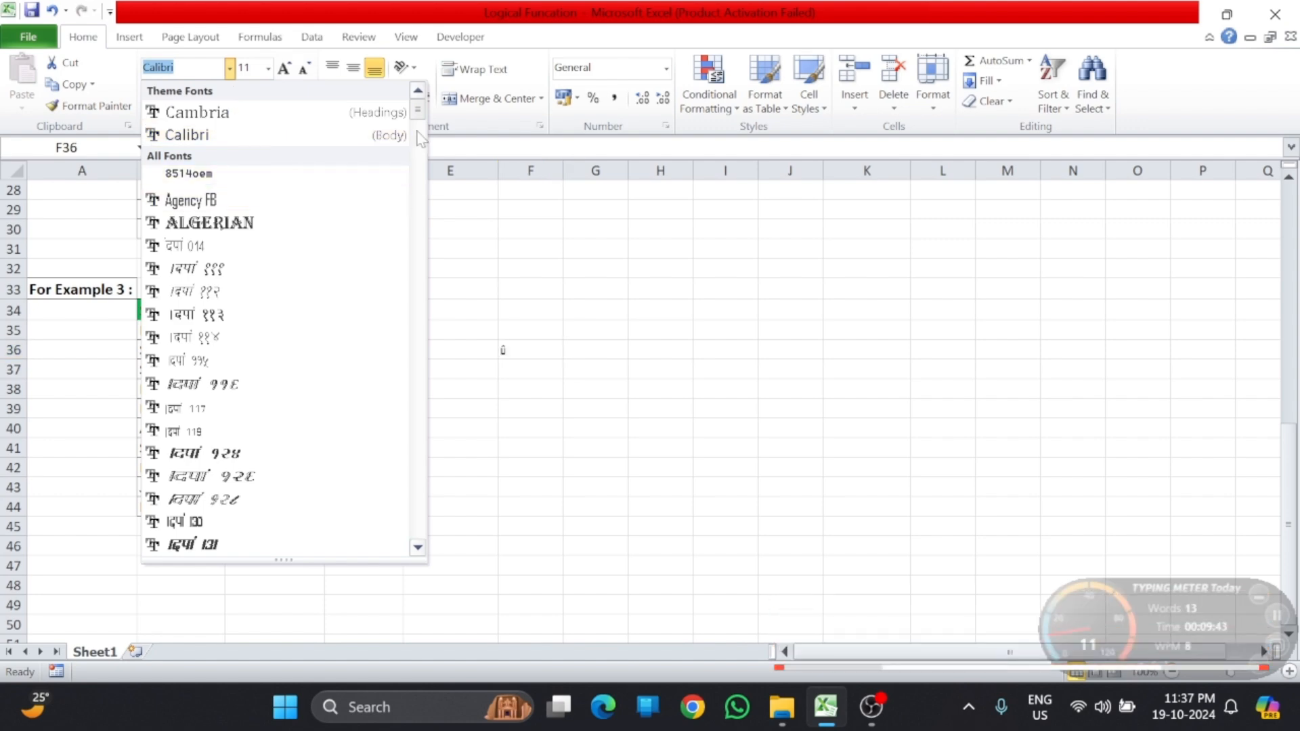
drag(418, 115, 420, 540)
click(232, 338)
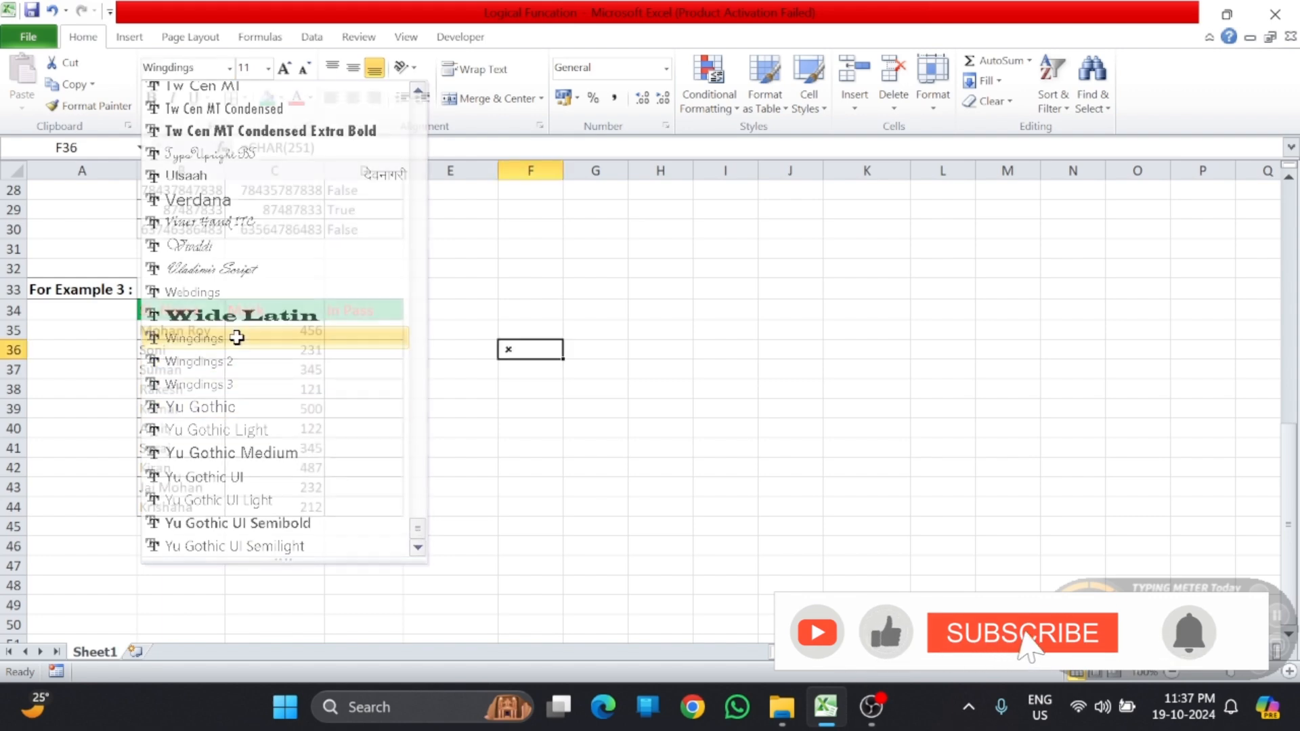
click(537, 391)
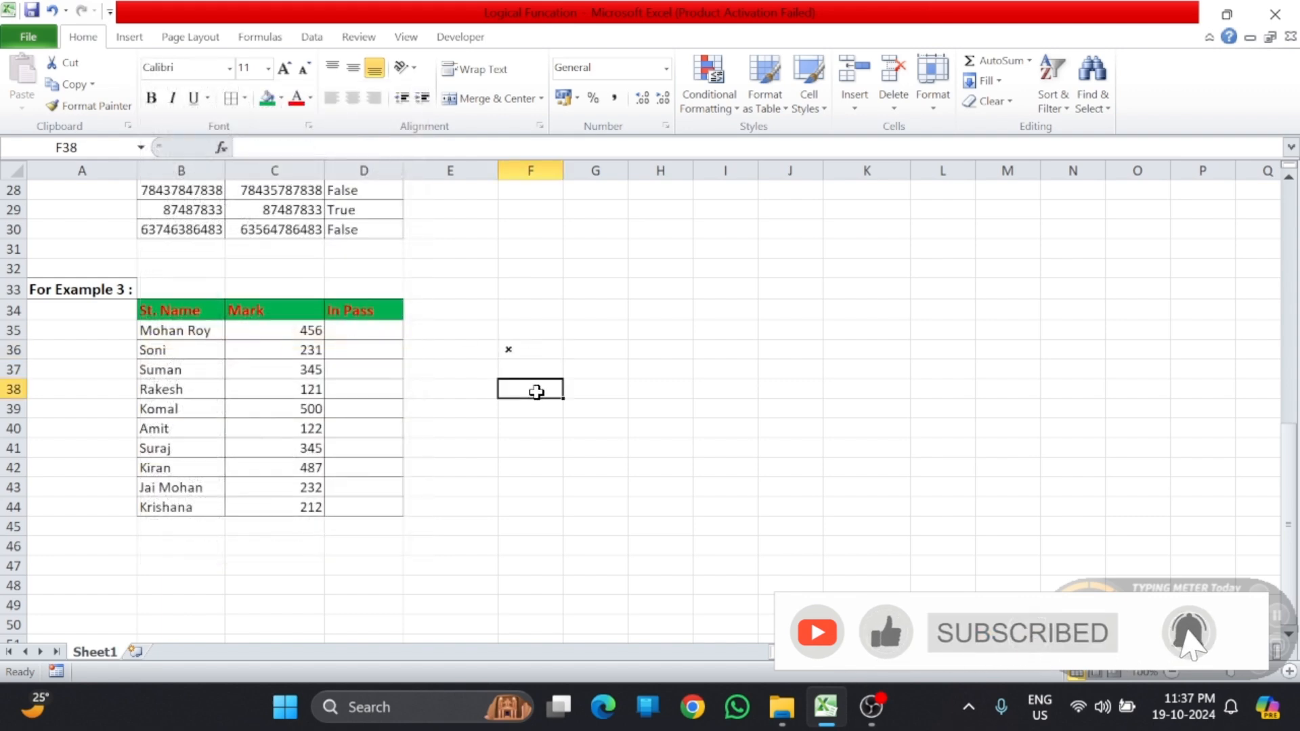
click(527, 352)
Start an IF formula in cell D35 with the logical test C35>=279.
click(383, 336)
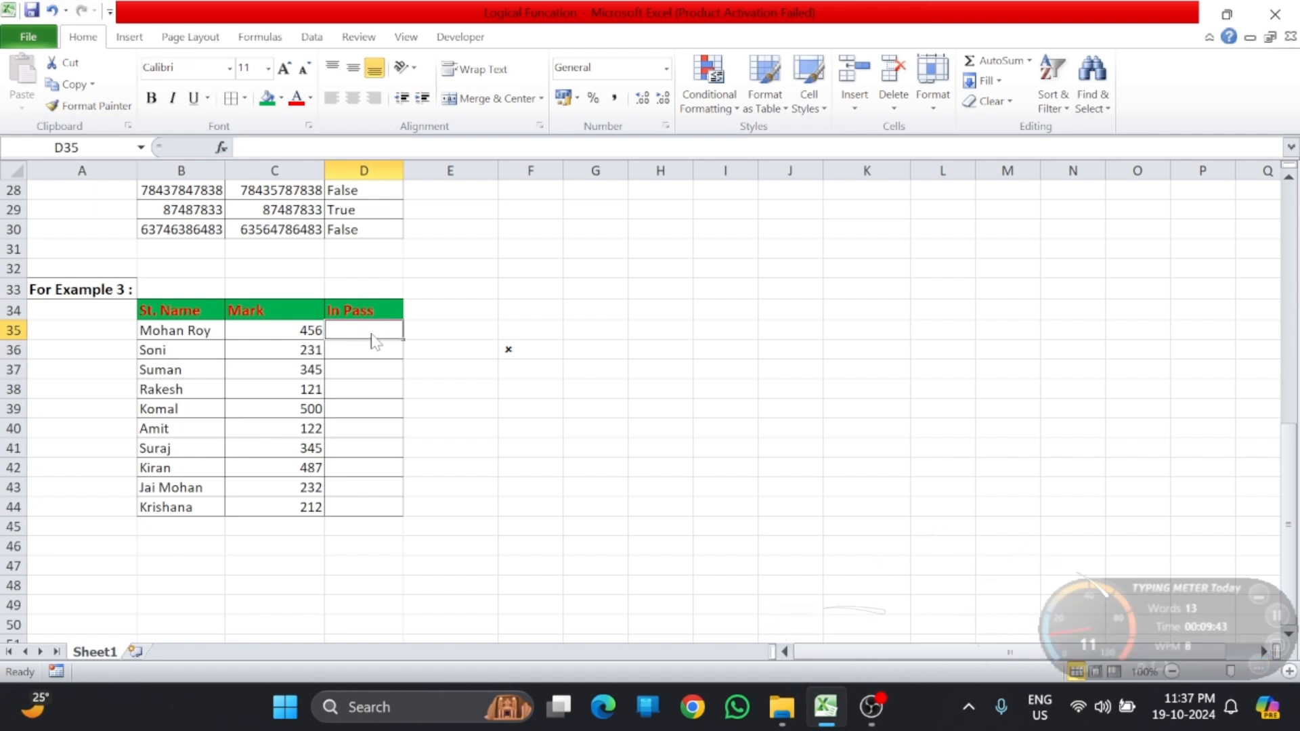
text(=if)
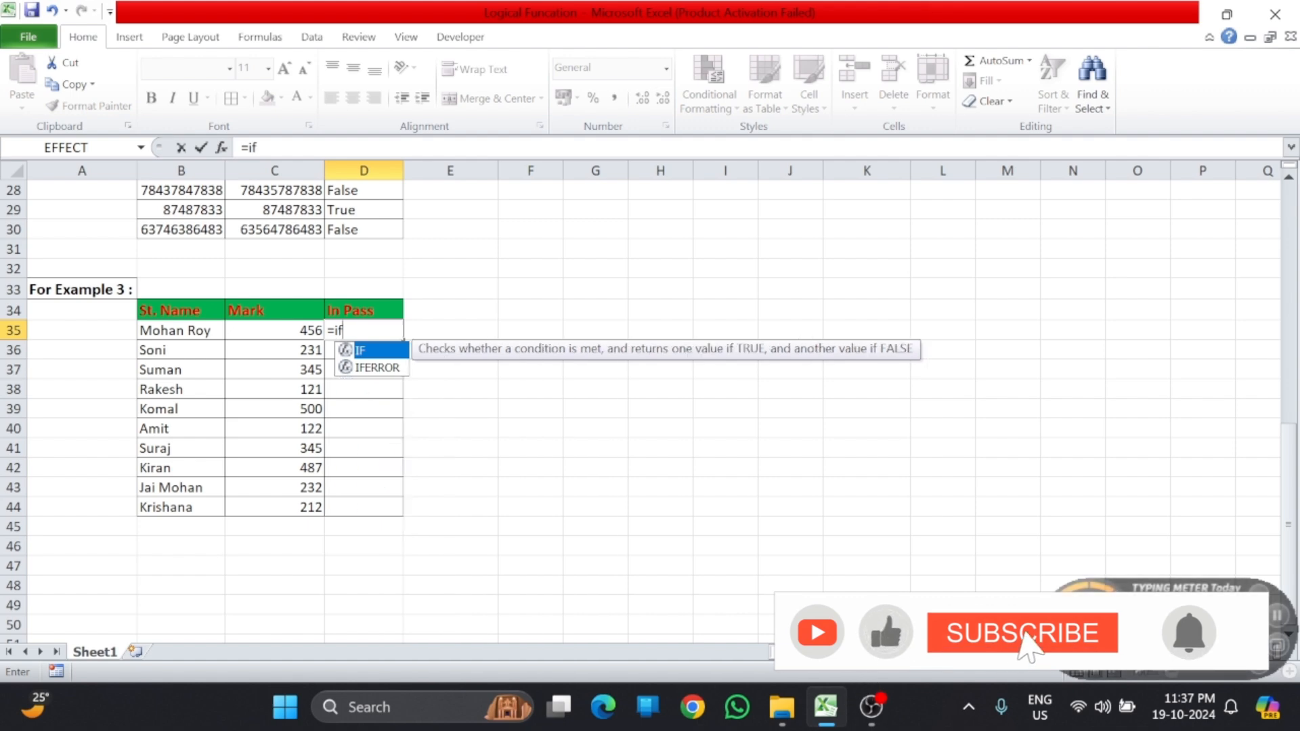
text(()
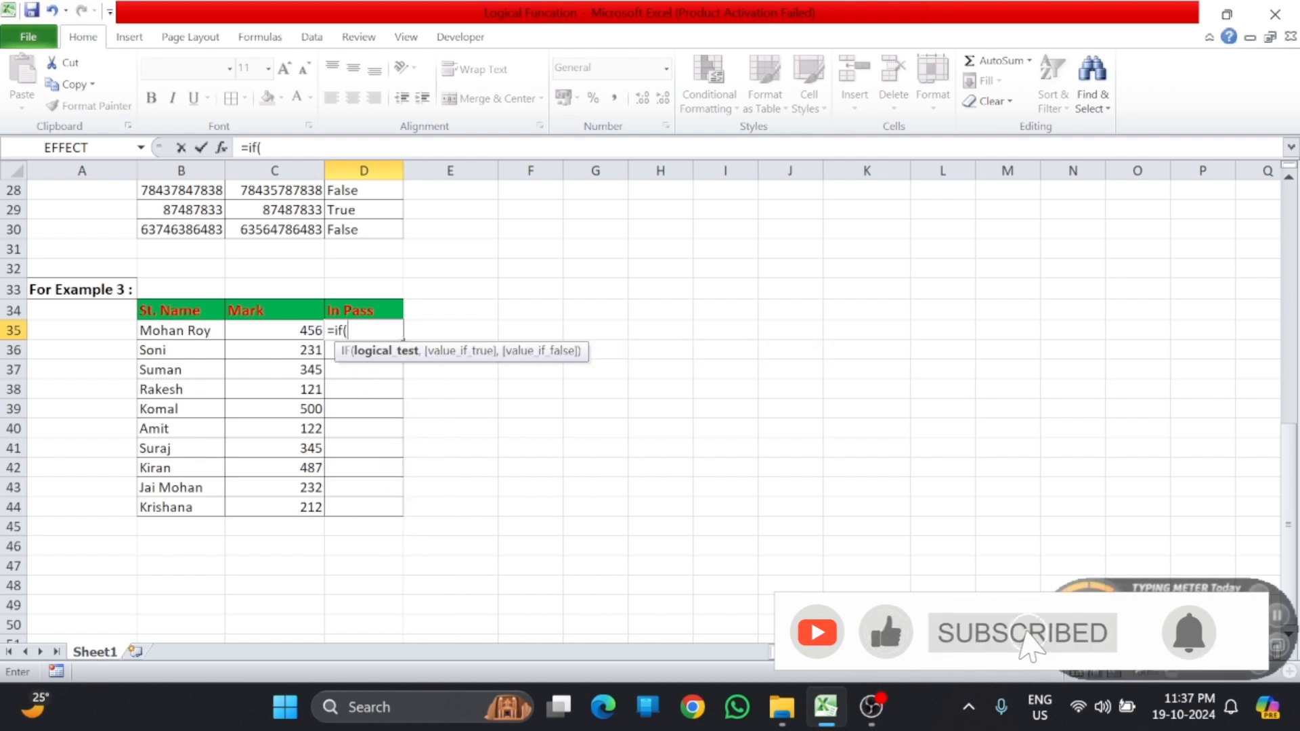
click(301, 330)
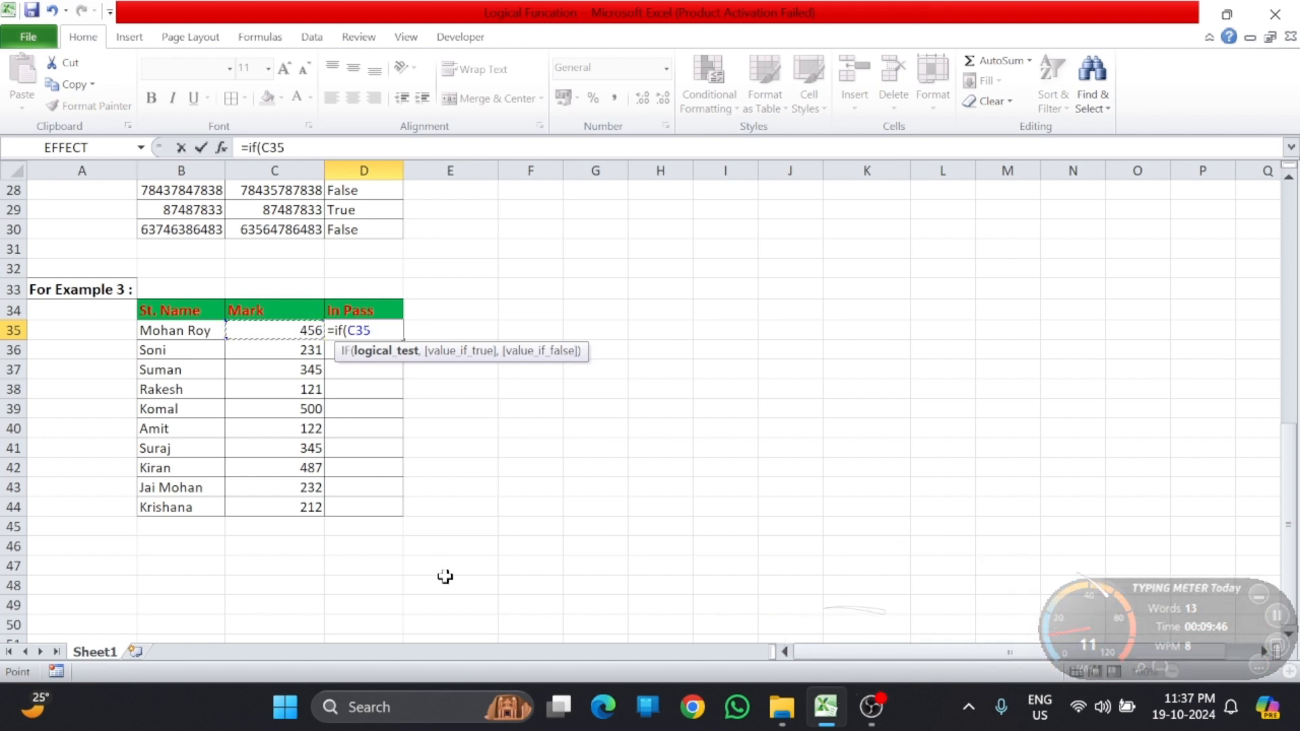
text(>=)
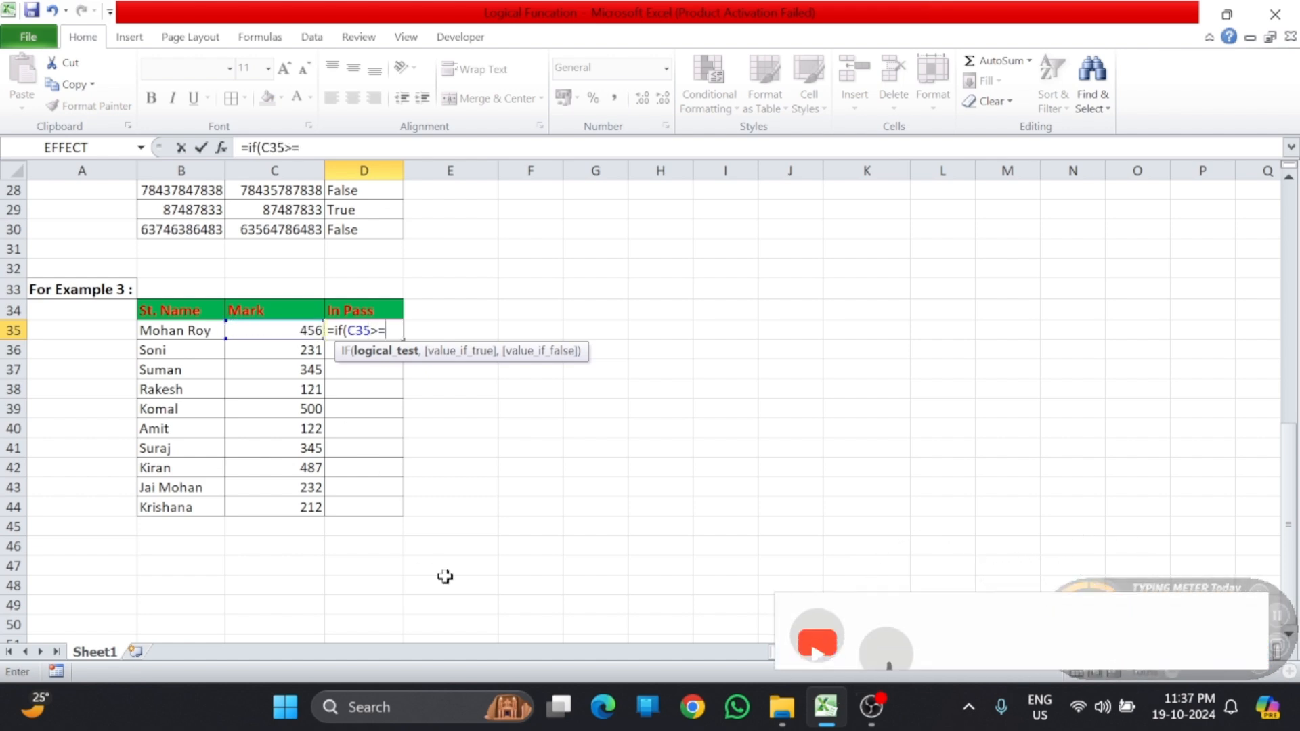
text(279)
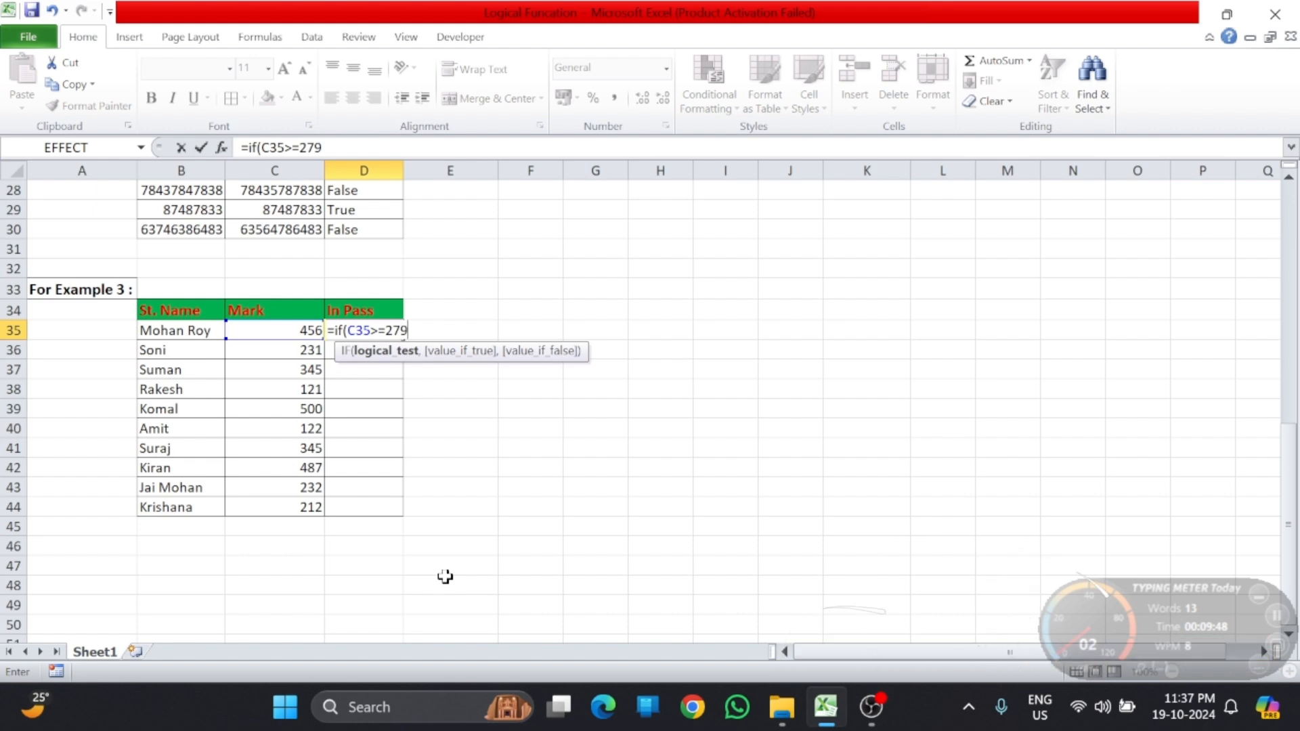
Complete the D35 formula with CHAR(252) as the true value and CHAR(251) as the false value.
text(,)
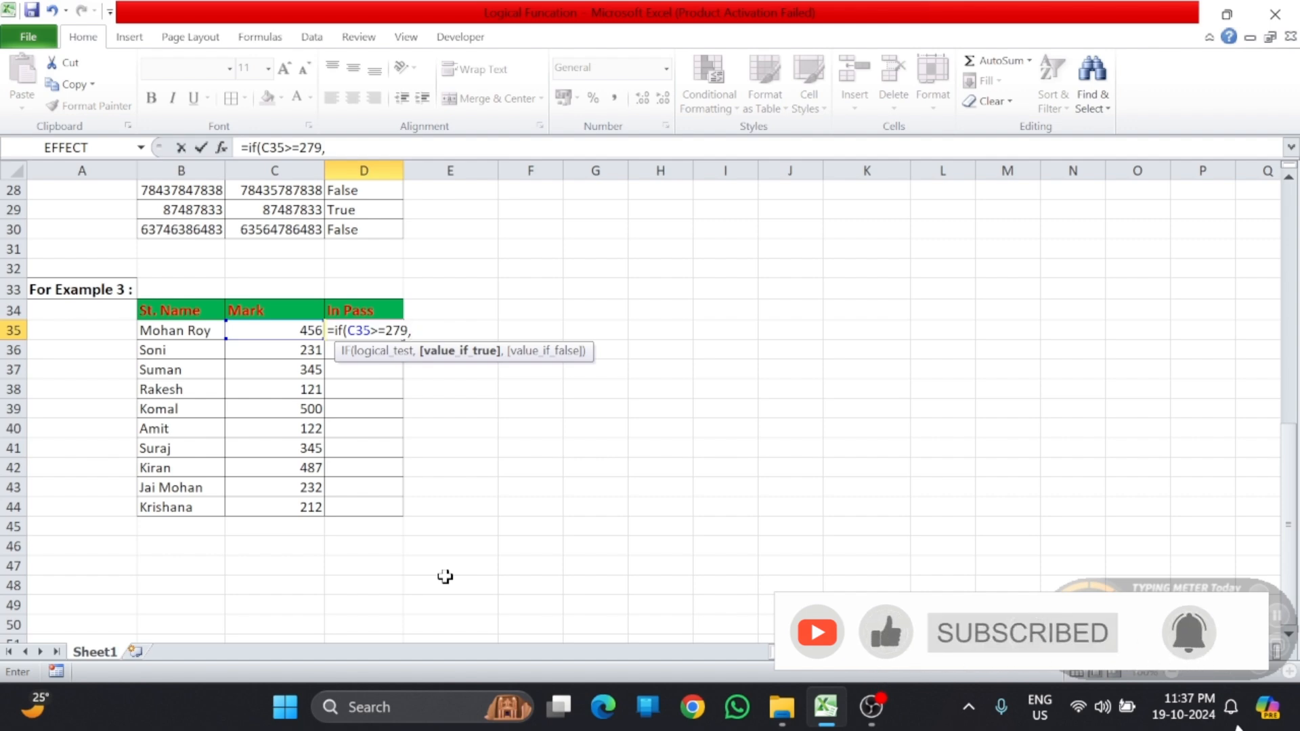
text(char)
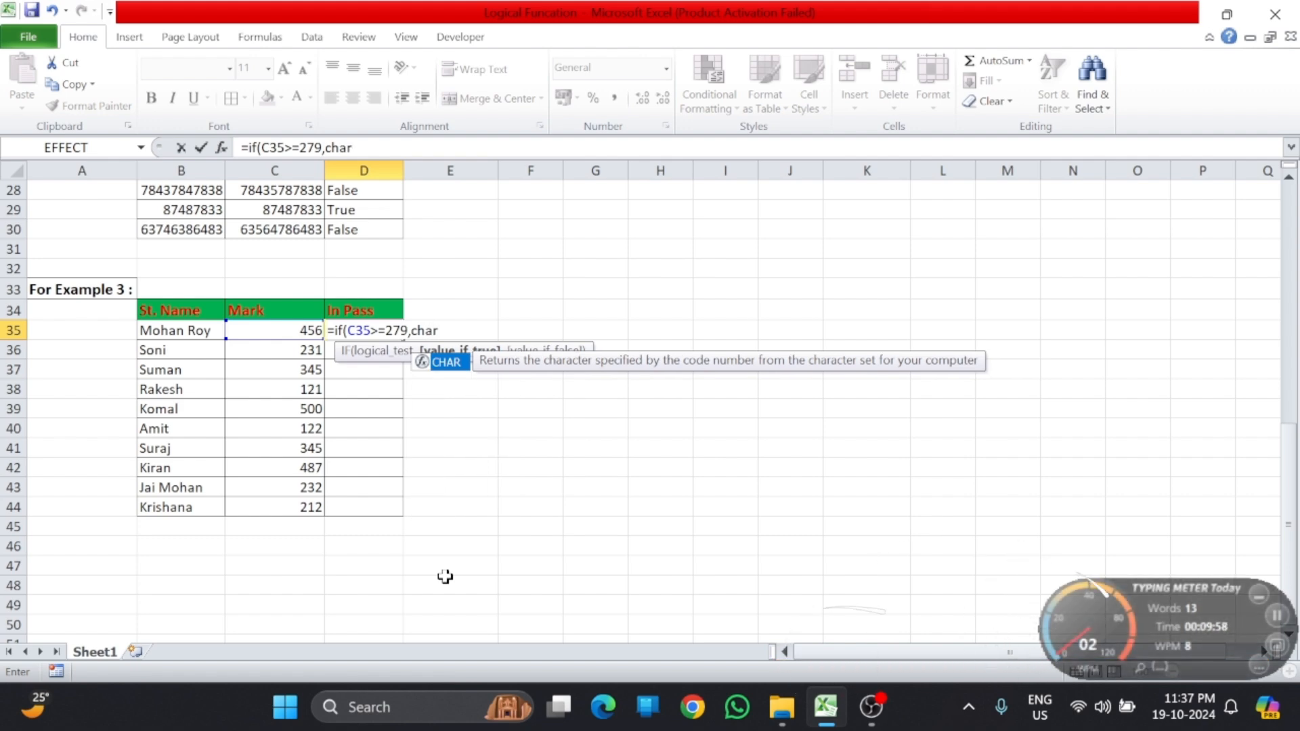
text(()
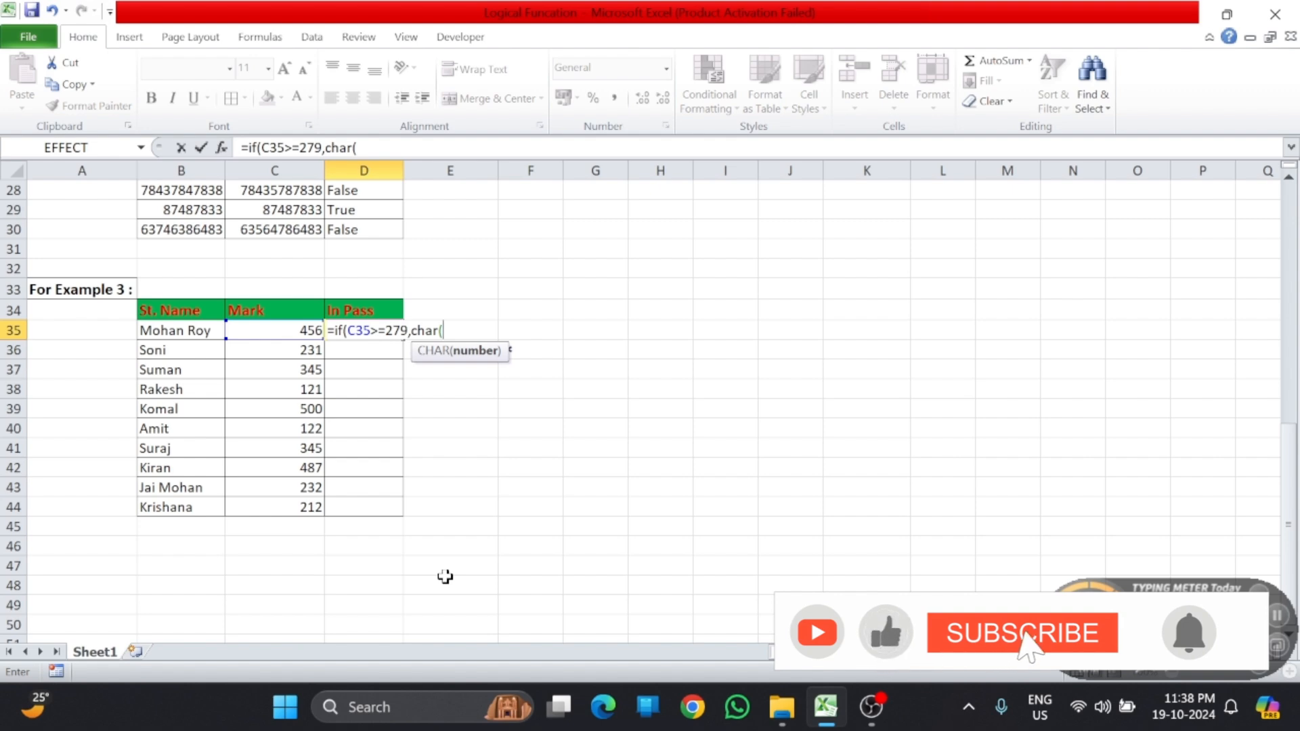
text(252)
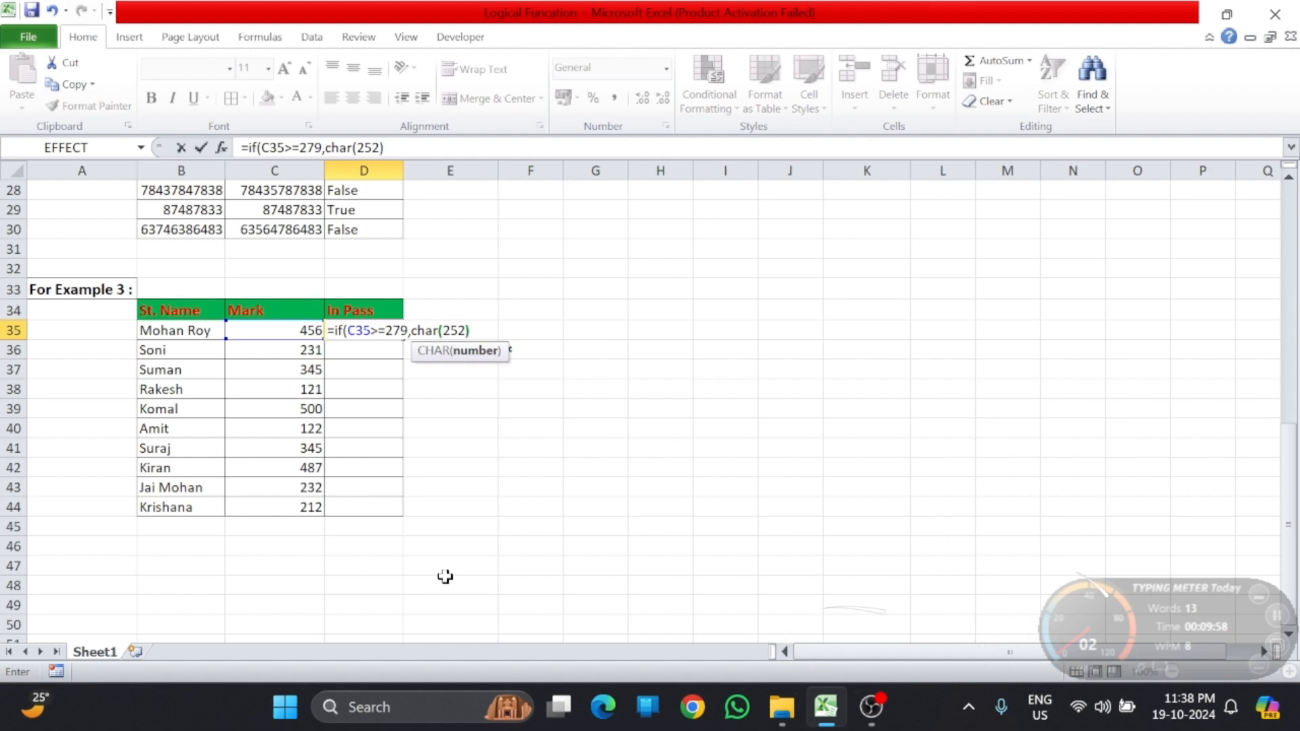
text(),)
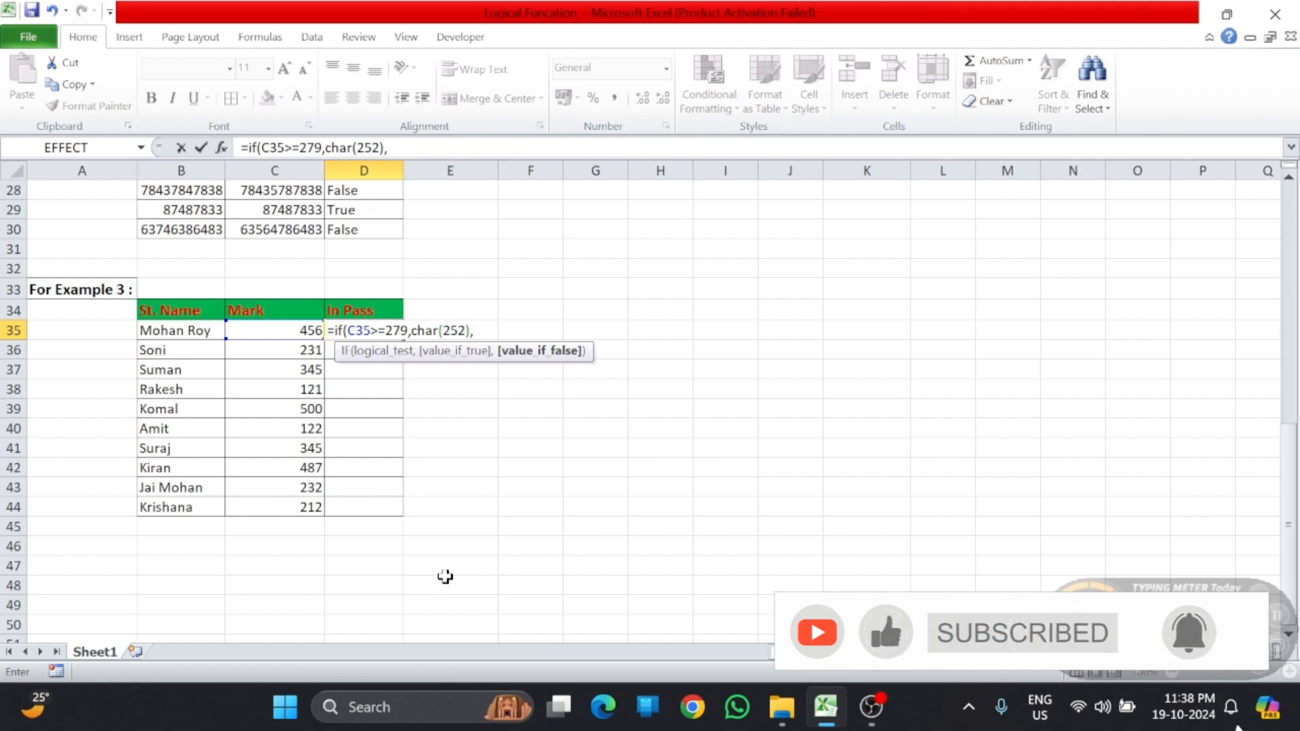
text(c)
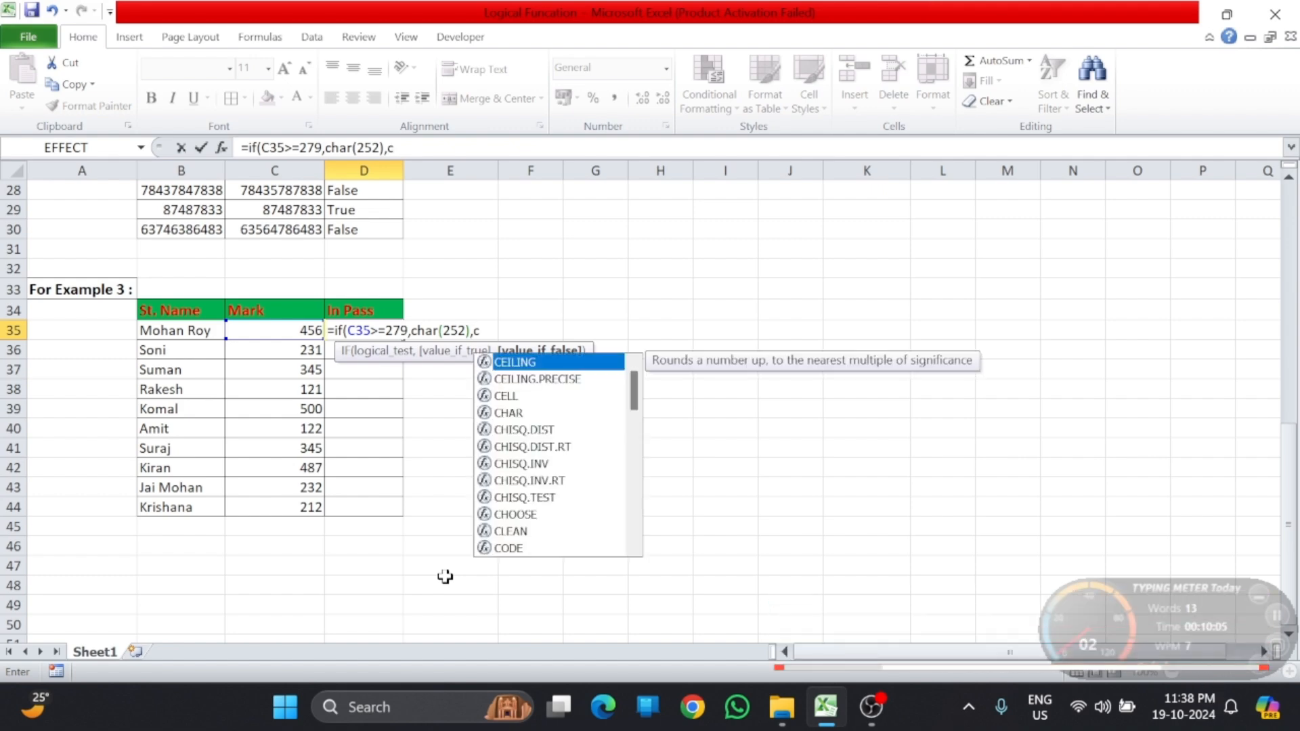
text(har)
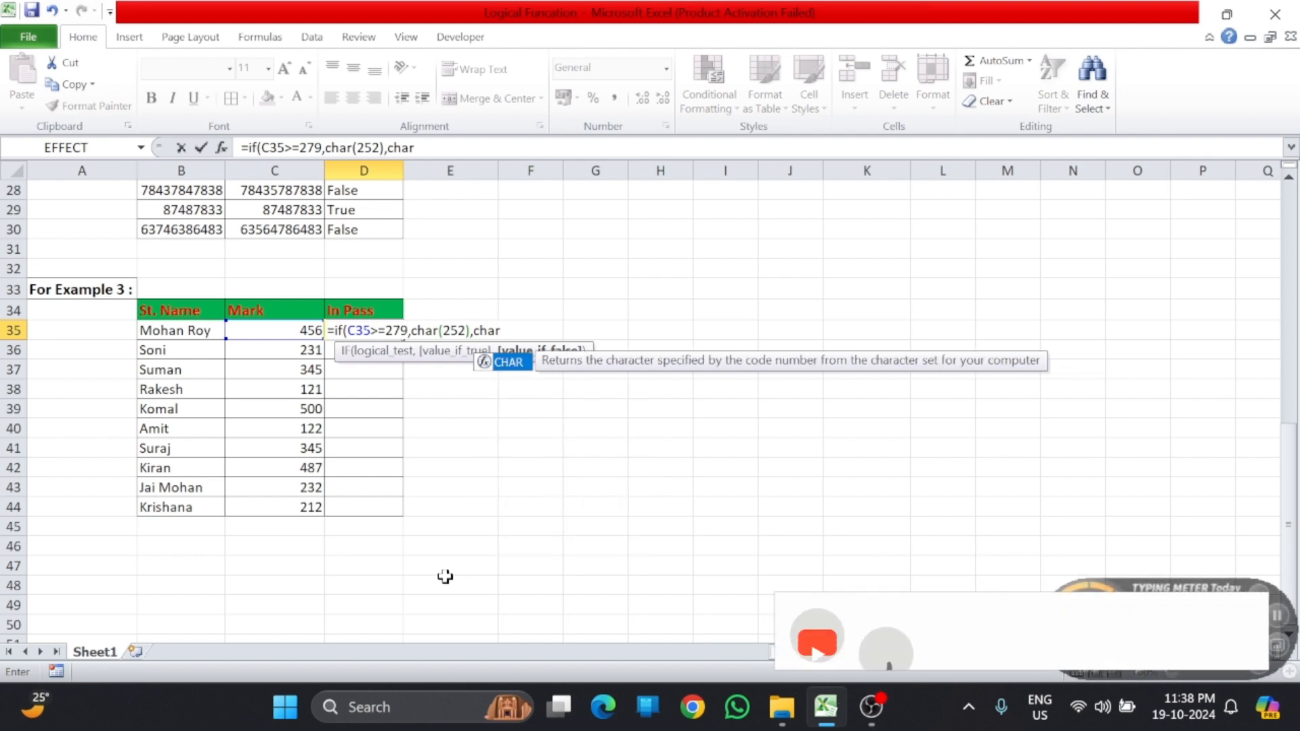
text(()
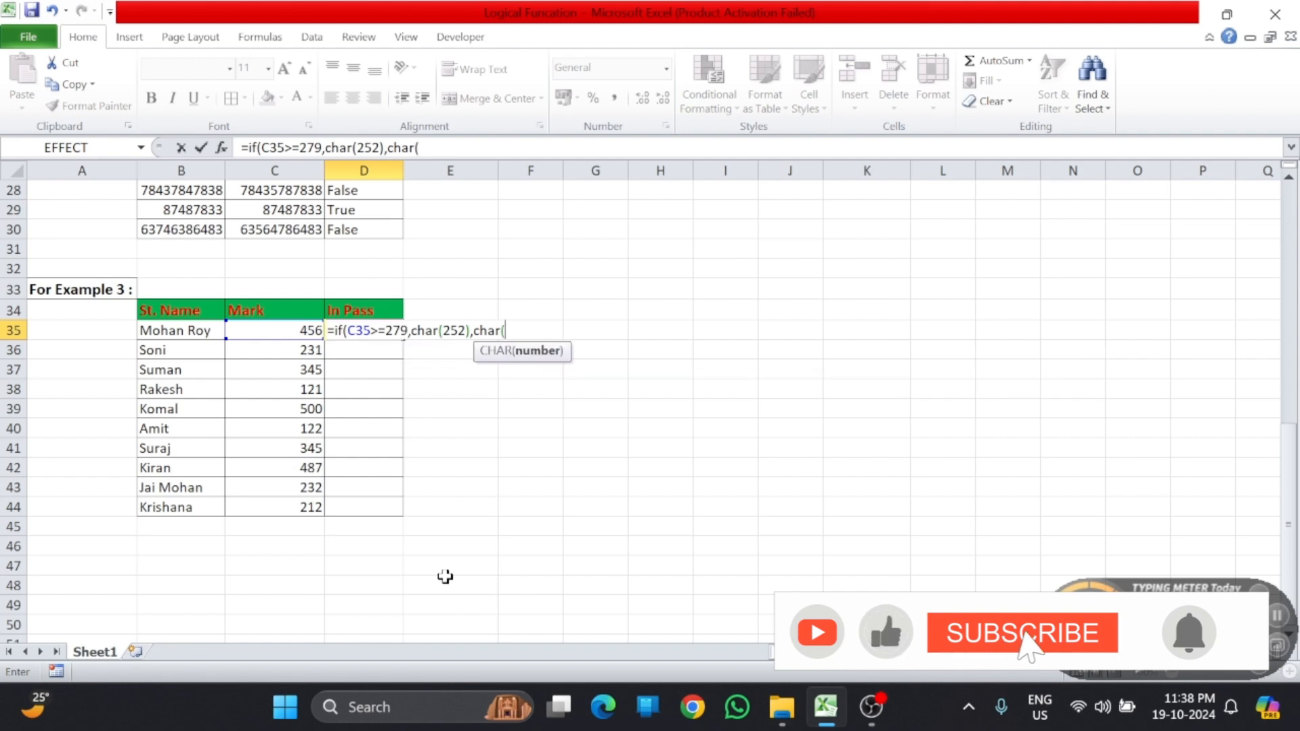
text(2)
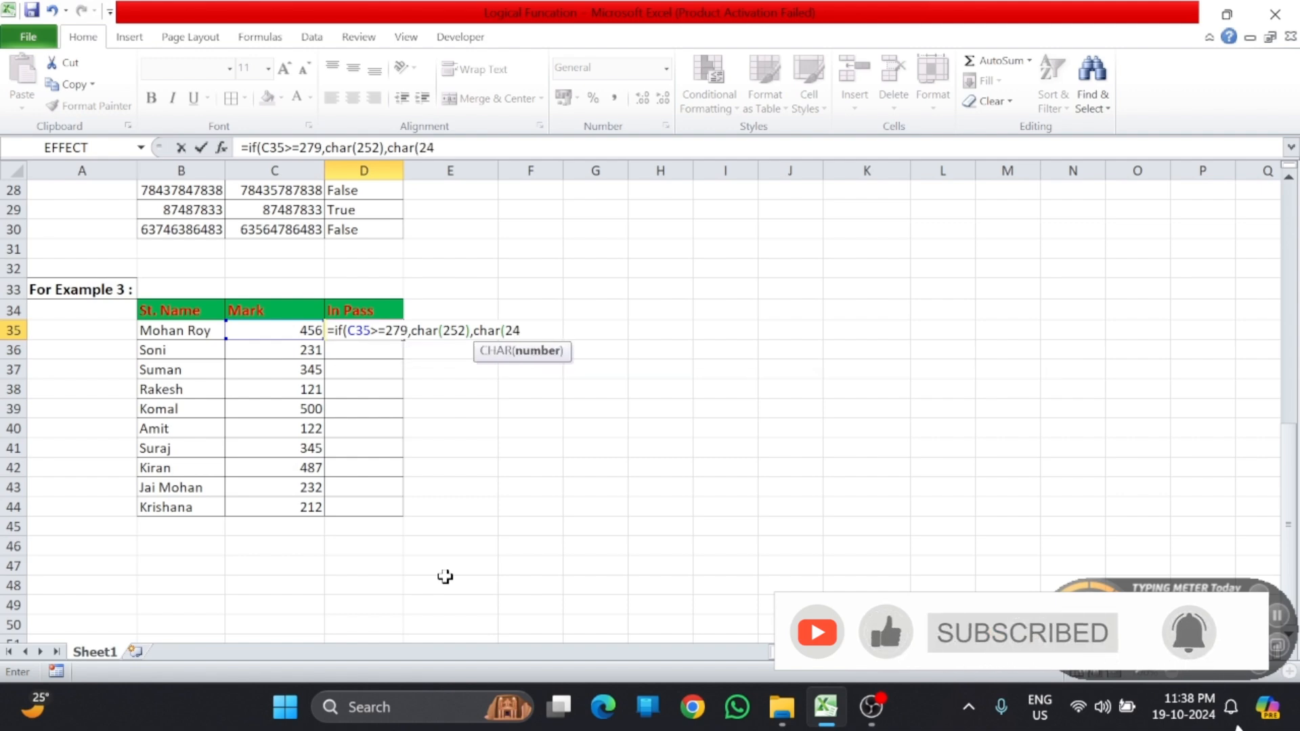
text(51)
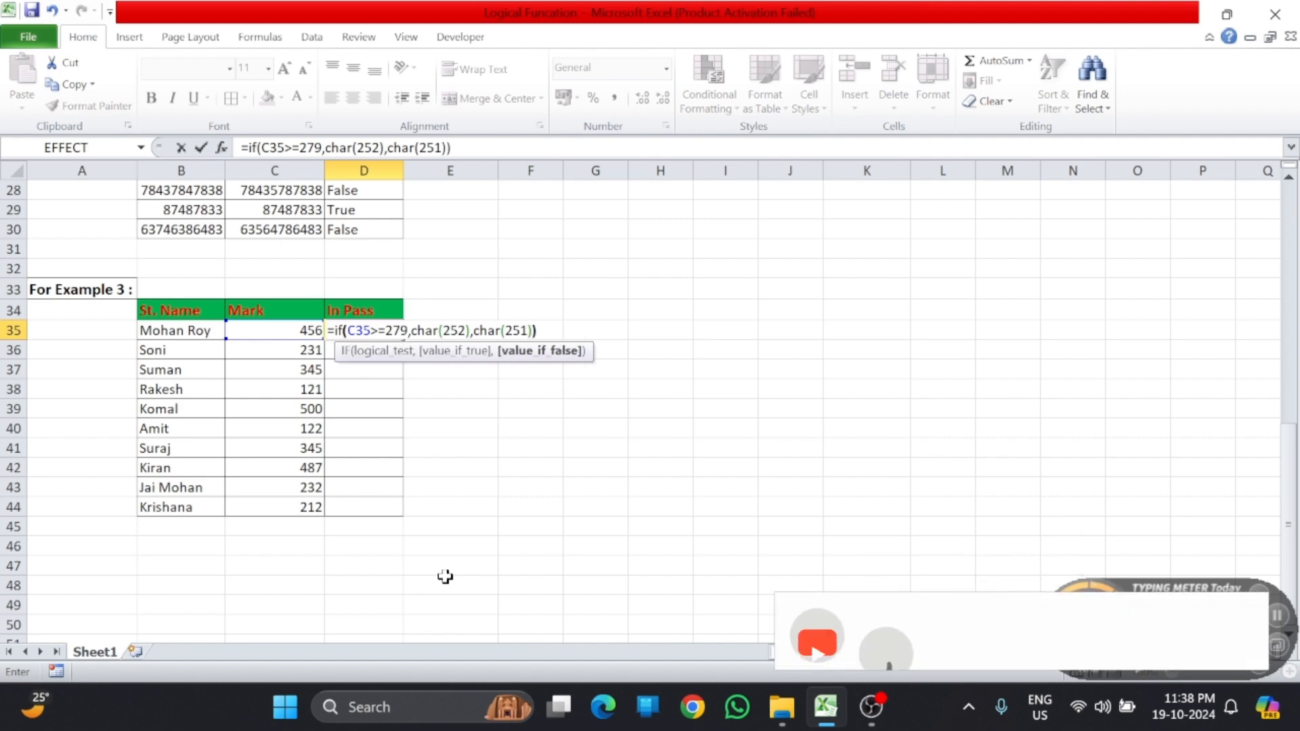
text())
key(Return)
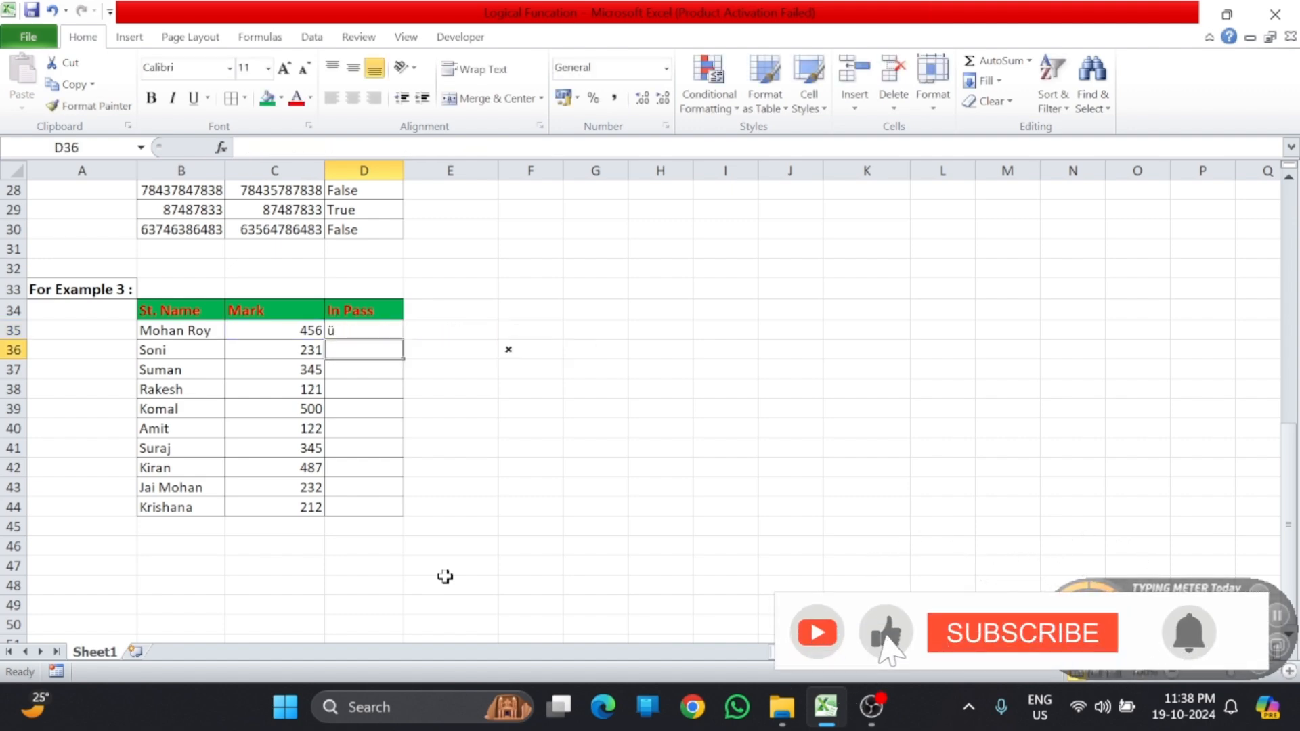
Fill the D35 formula down the In Pass column through D44.
click(363, 329)
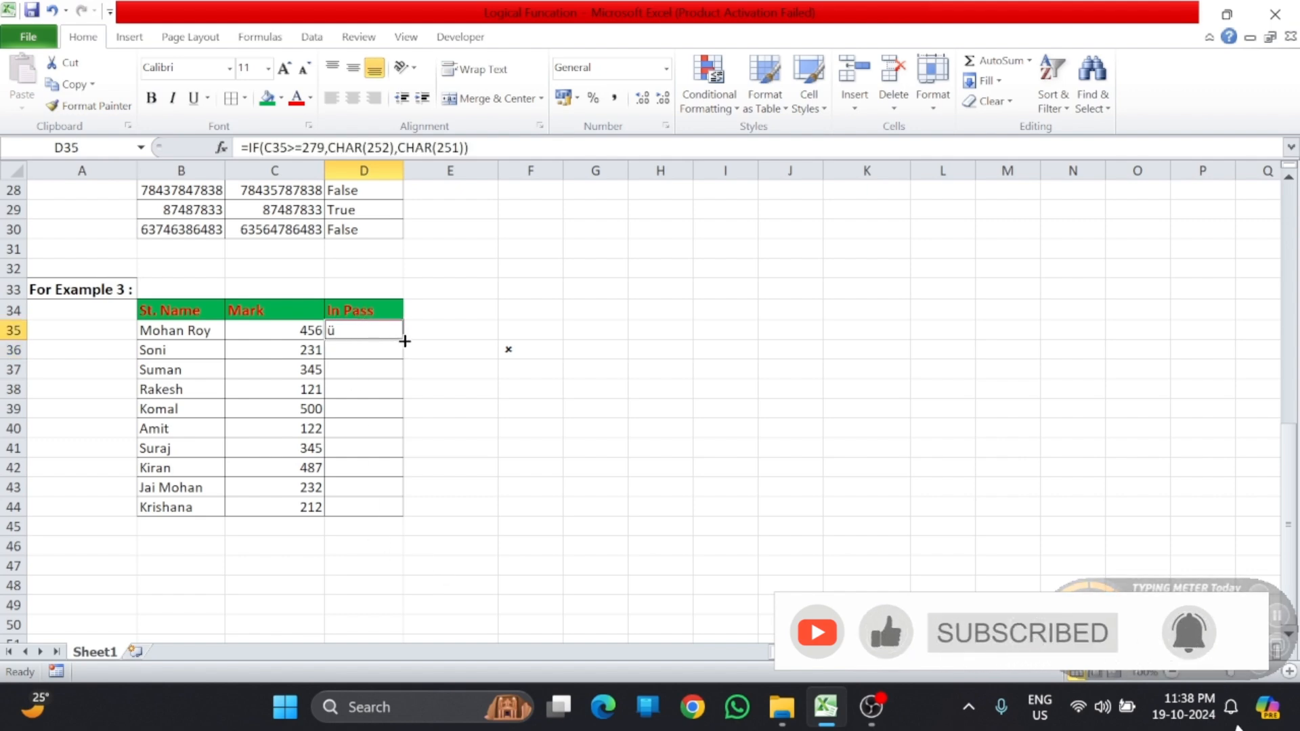
drag(405, 341, 405, 340)
drag(399, 487, 401, 513)
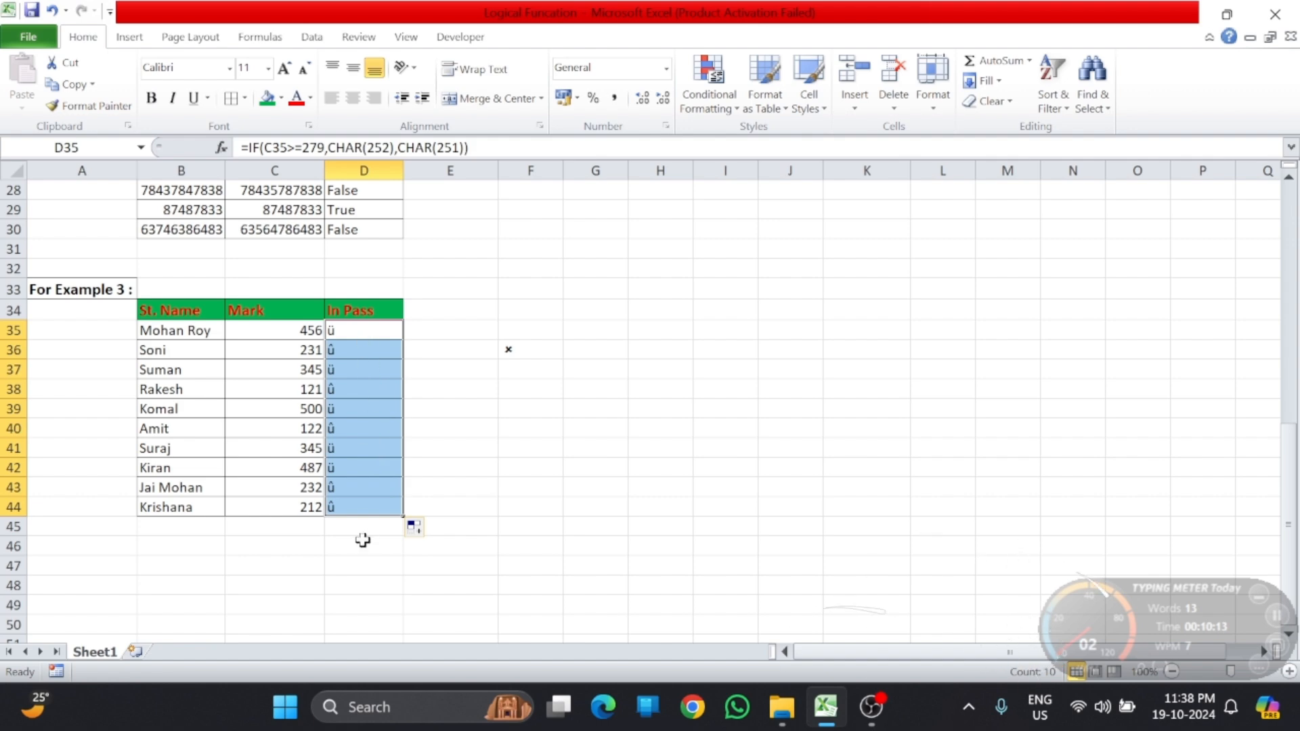
Set the font of the In Pass results in D35:D44 to Wingdings.
click(231, 68)
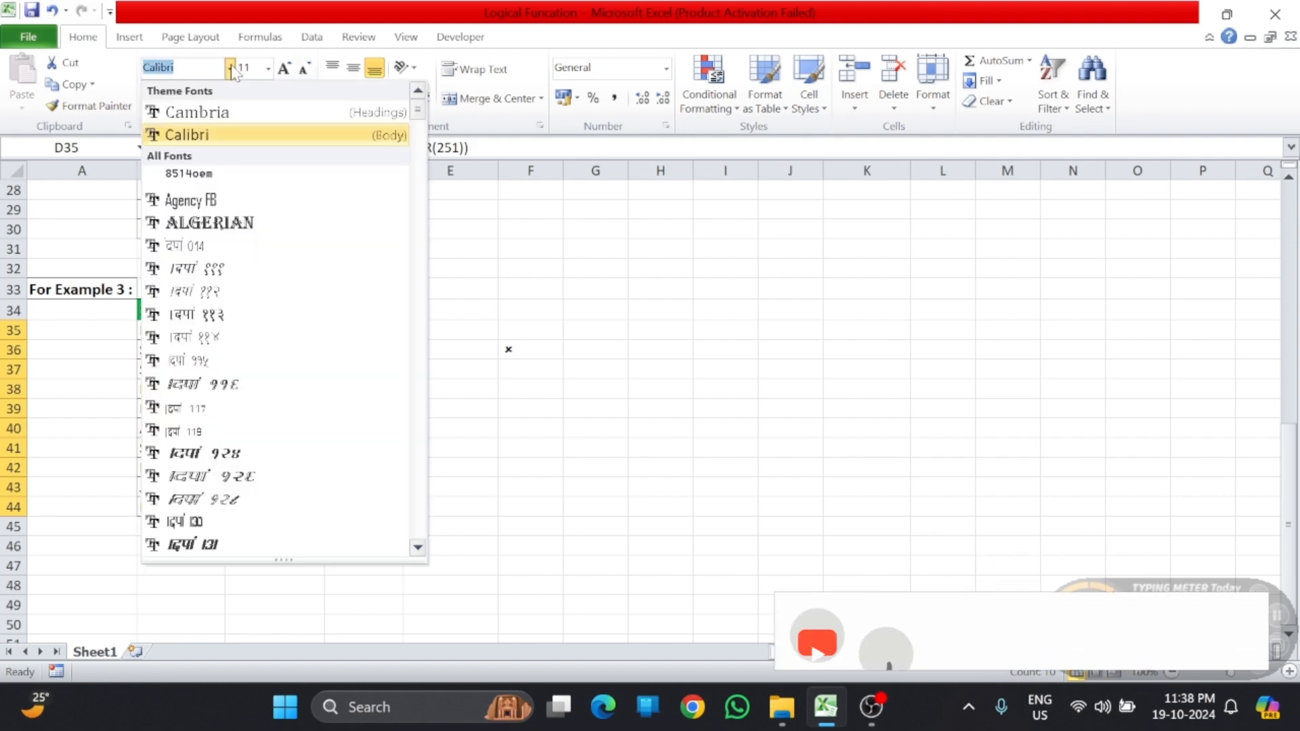
drag(424, 114, 431, 535)
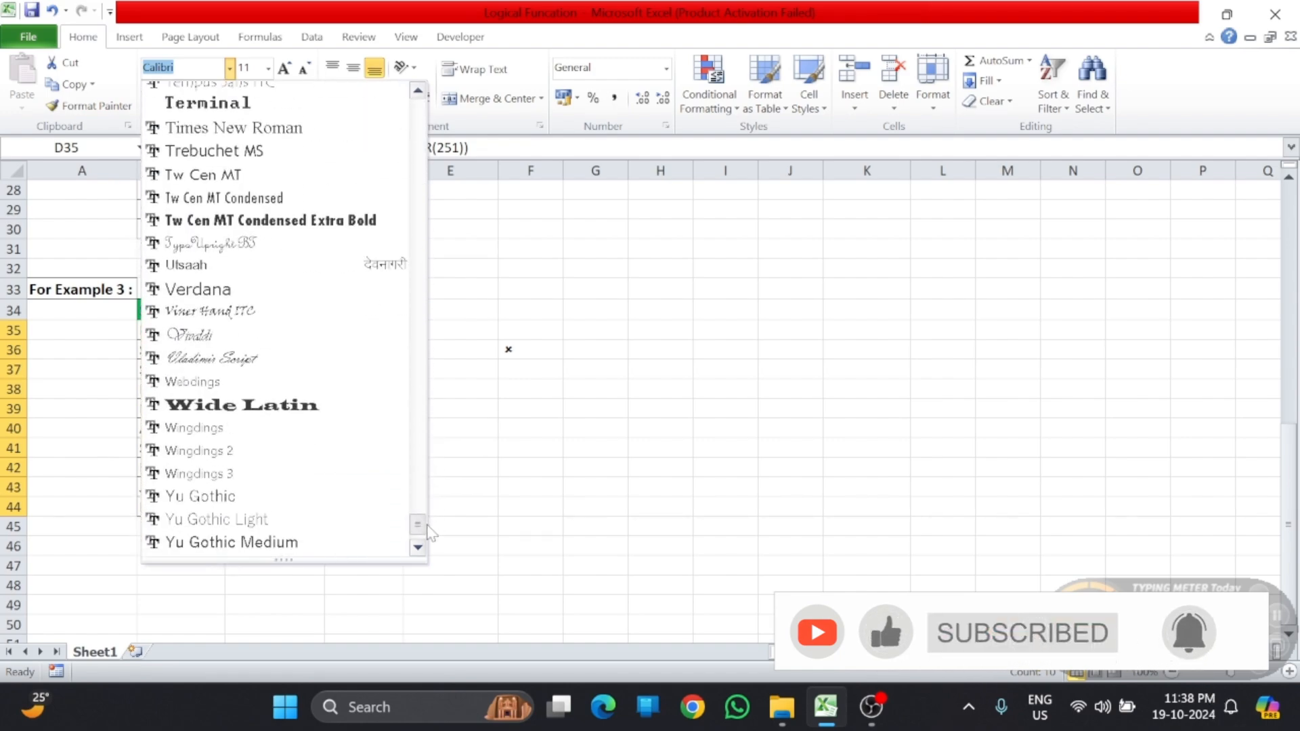
click(182, 427)
click(519, 372)
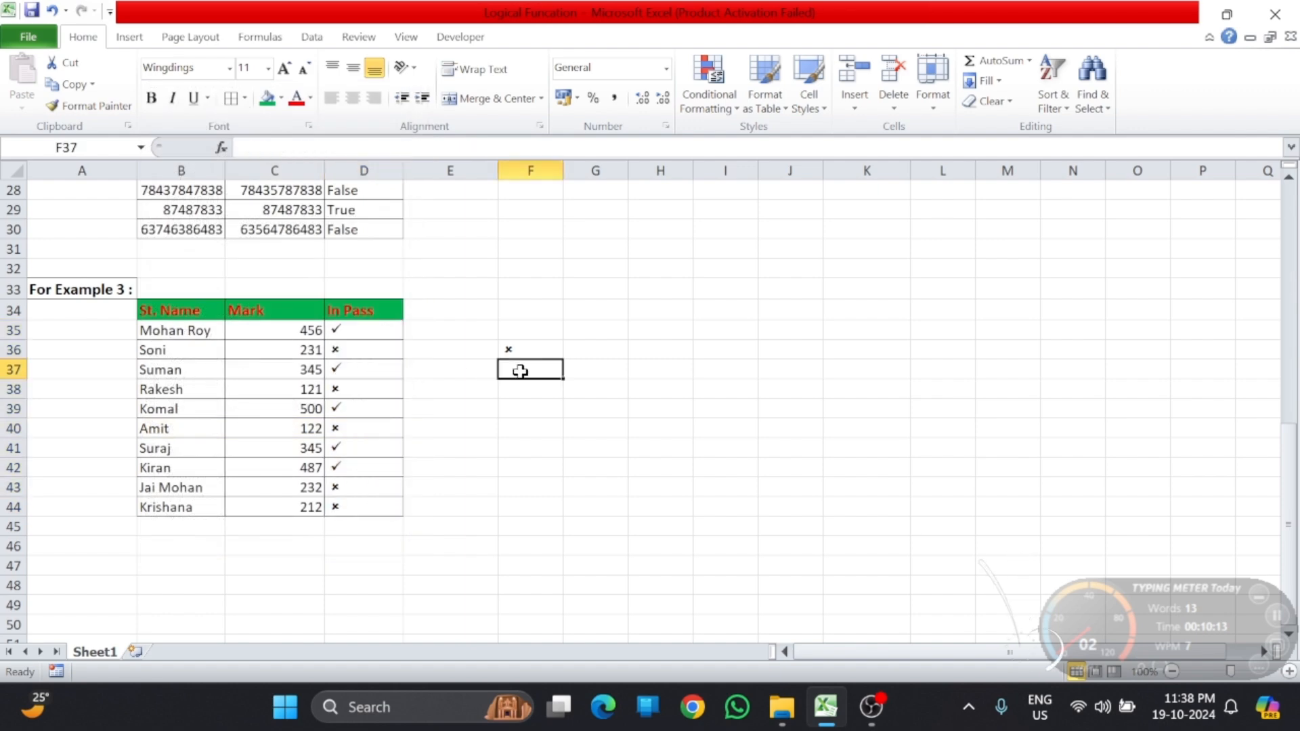
Review the formulas in D35 and D36, and select the In Pass results in D35:D44.
click(382, 337)
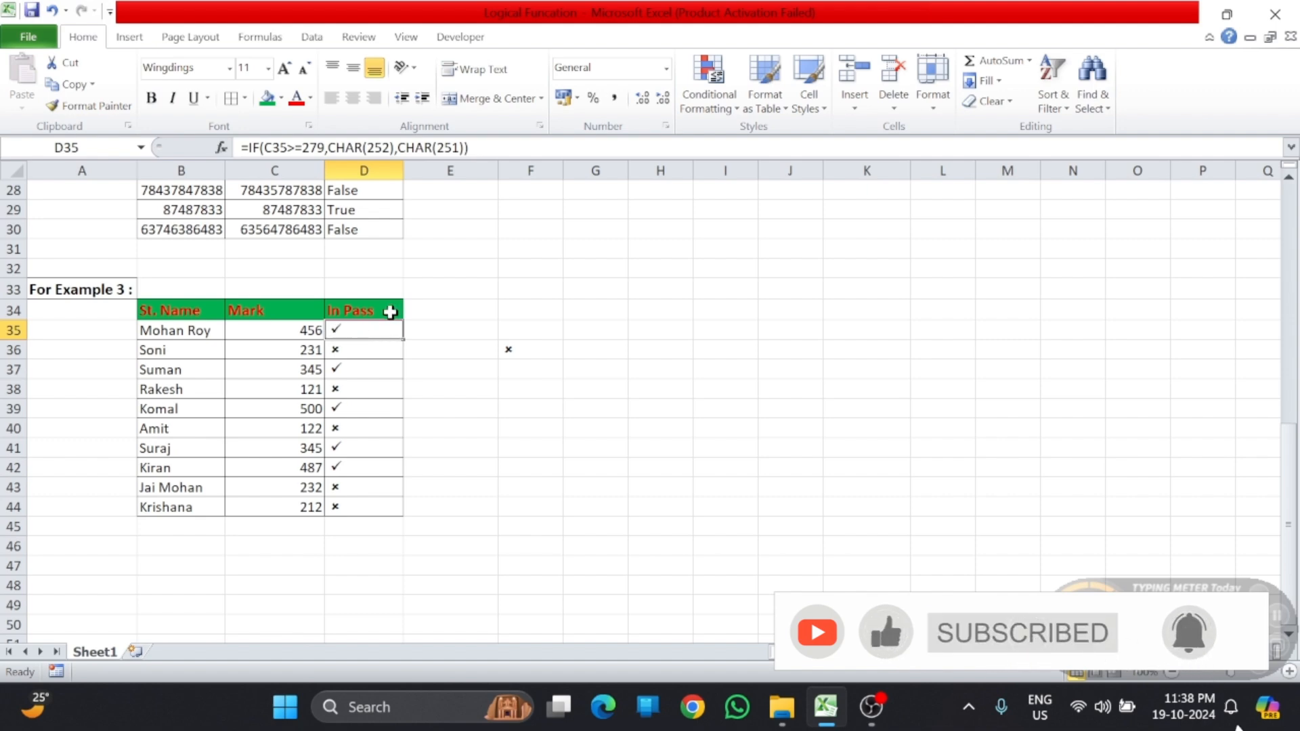
click(356, 352)
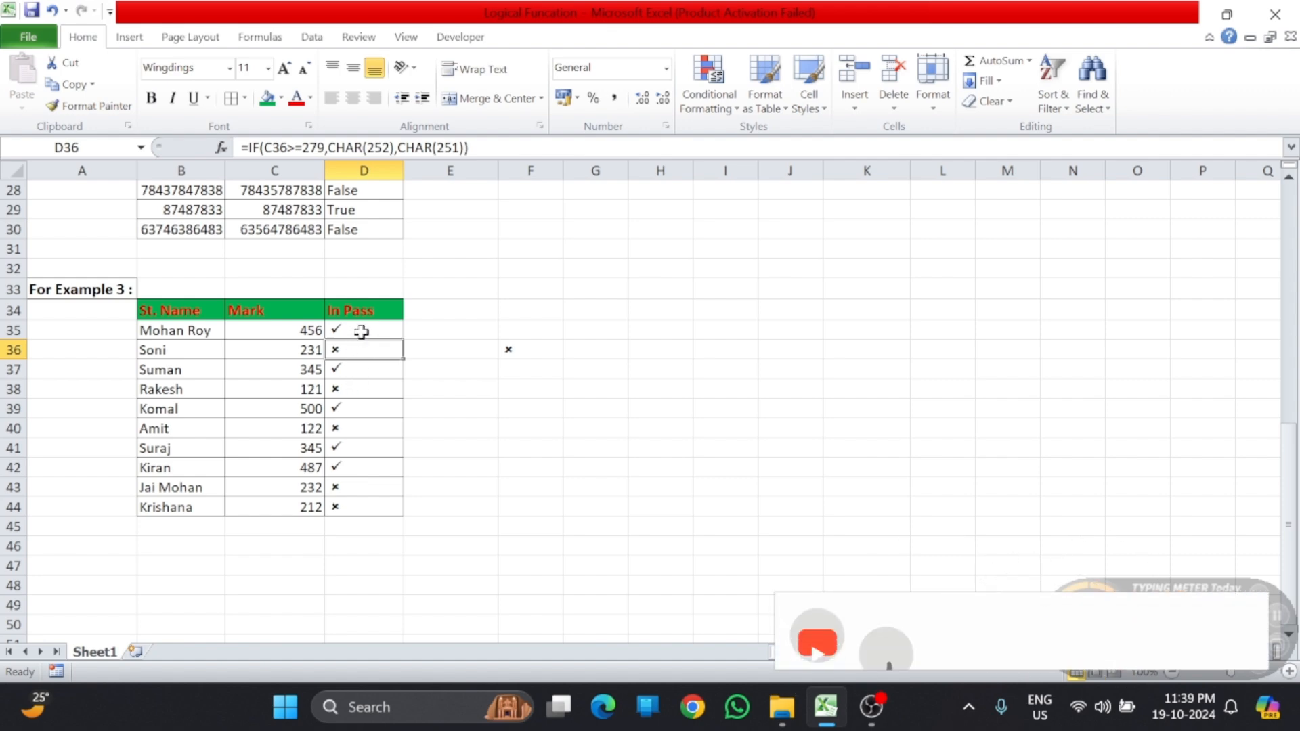
drag(360, 333, 383, 517)
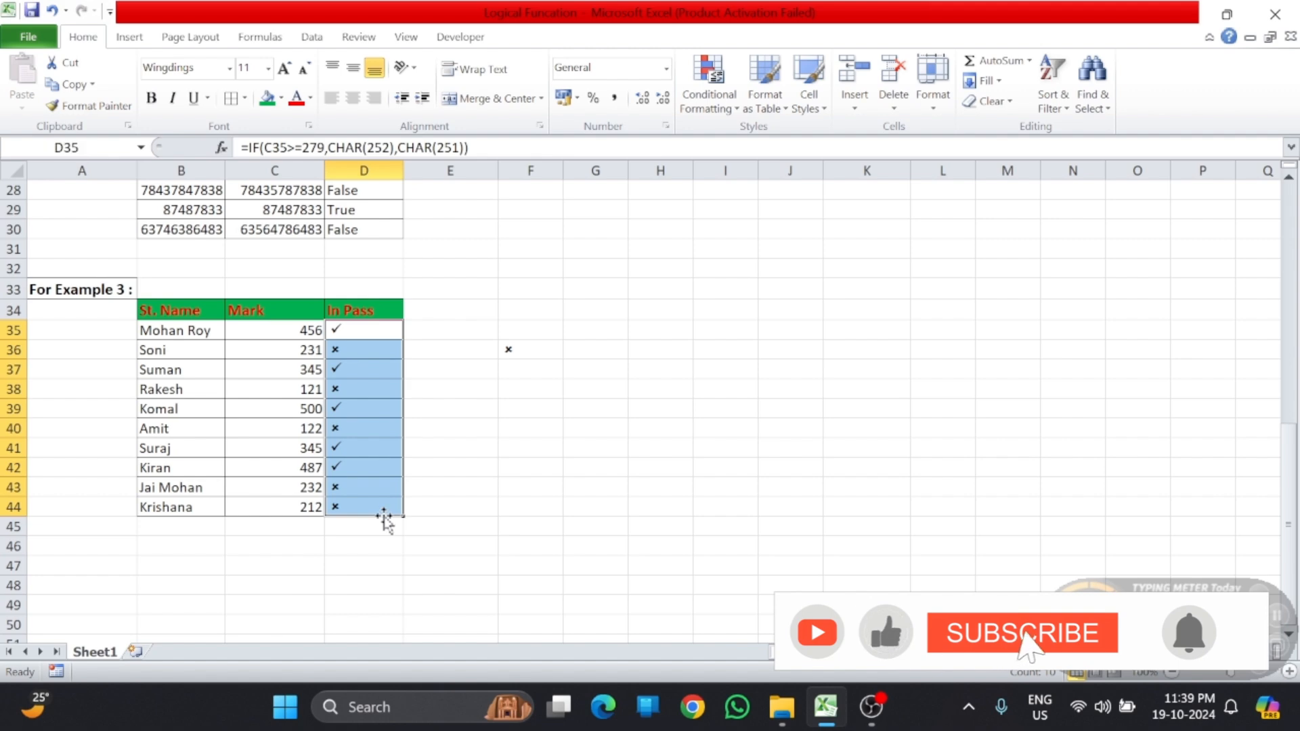